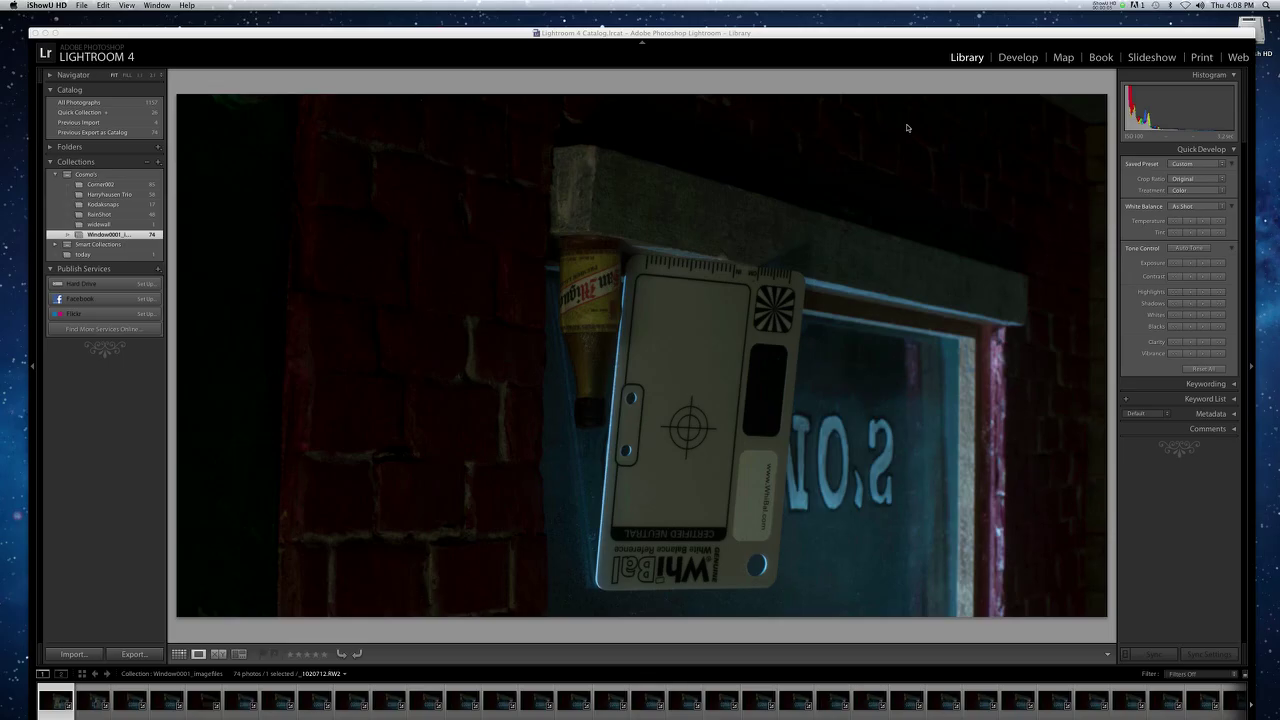
- Reposition the Lightroom window and switch the Library to Grid view of all 74 frames
left_click(854, 32)
left_click_drag(854, 32, 853, 25)
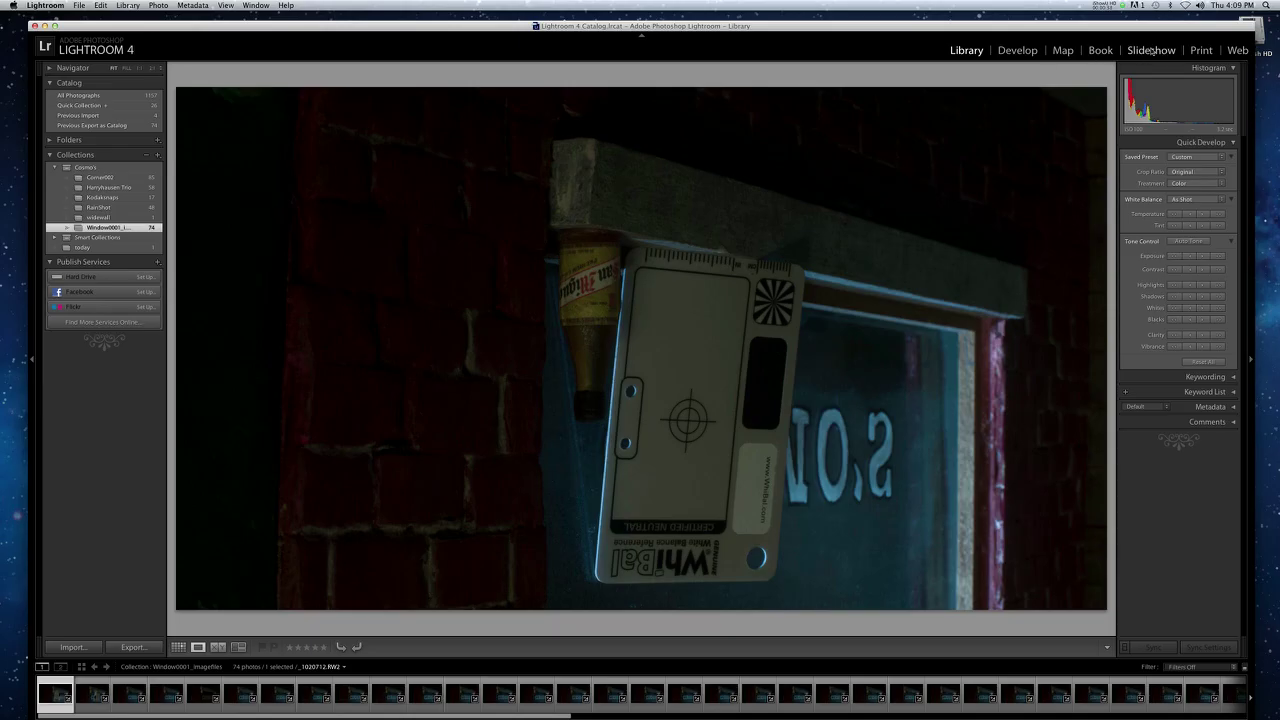
left_click(973, 52)
left_click_drag(827, 25, 827, 257)
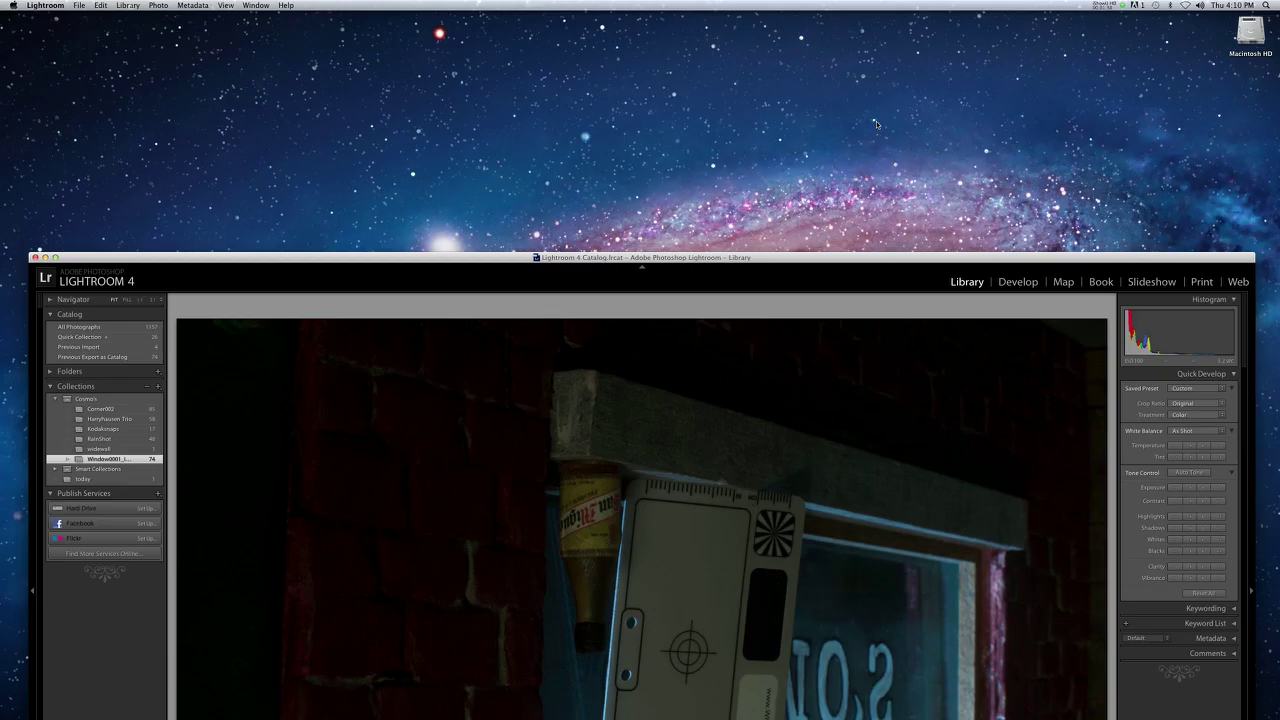
left_click_drag(845, 258, 846, 106)
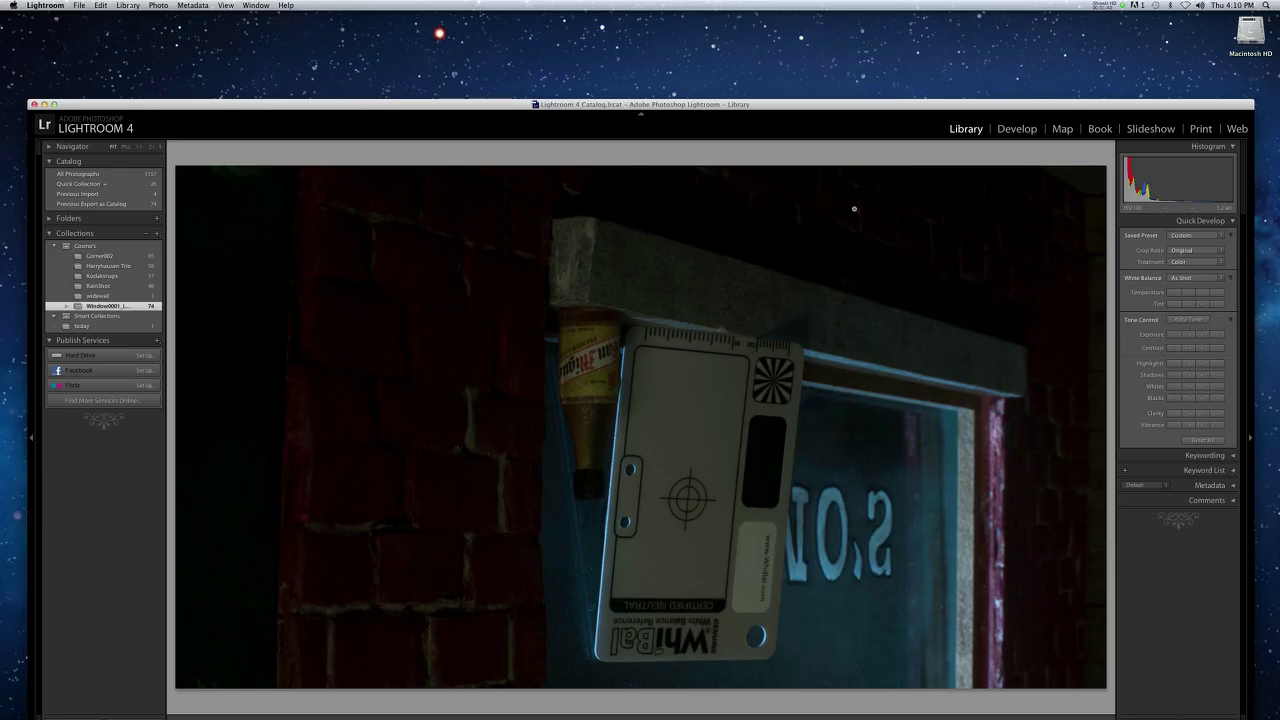
left_click_drag(789, 113, 791, 66)
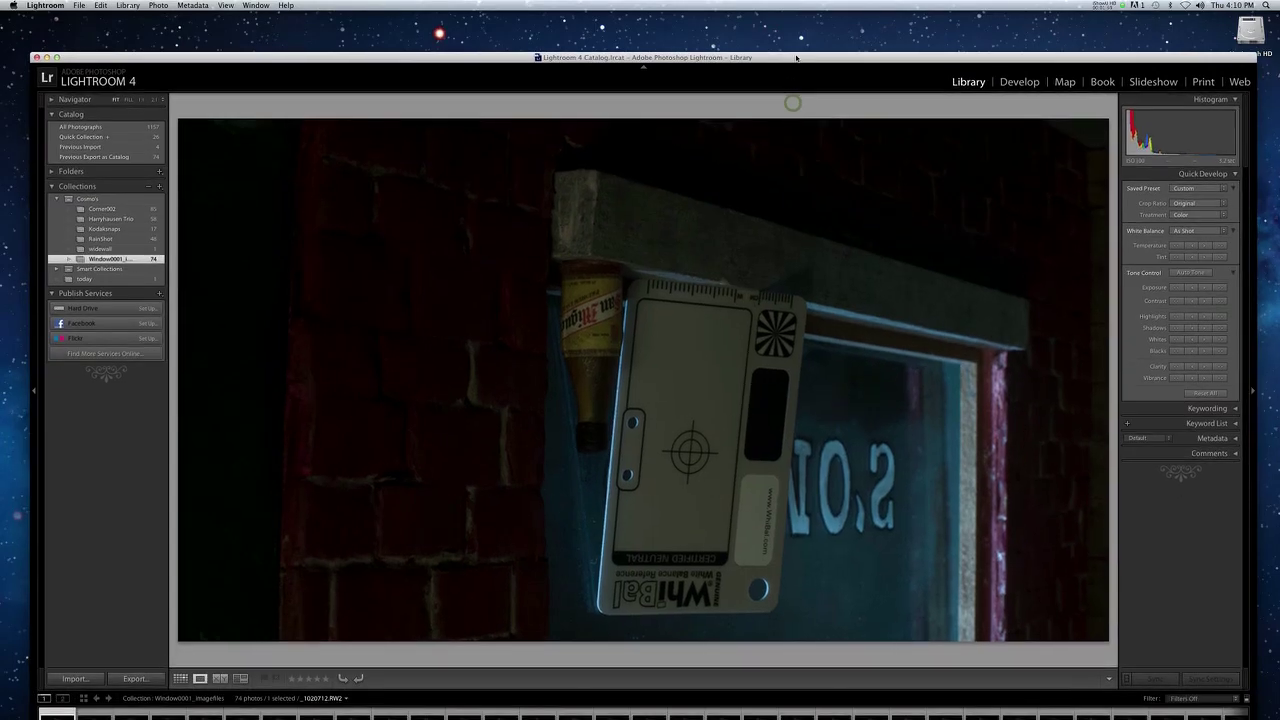
left_click(180, 679)
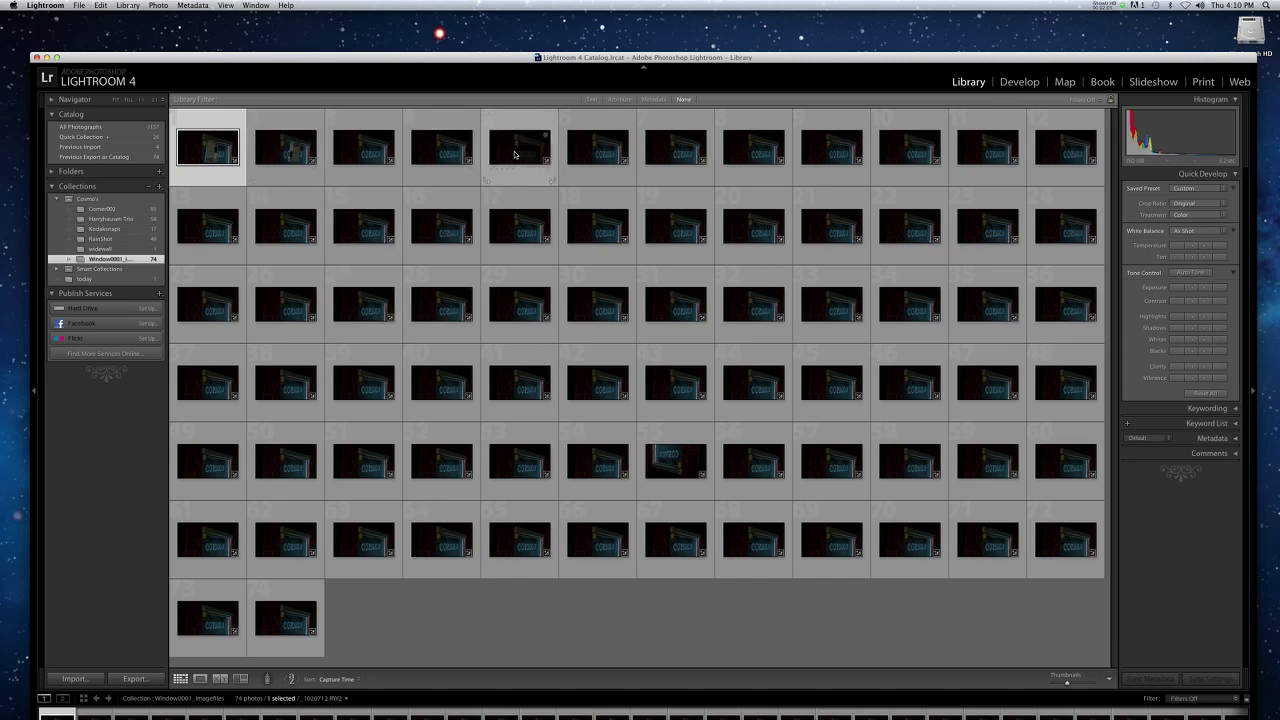
double_click(207, 123)
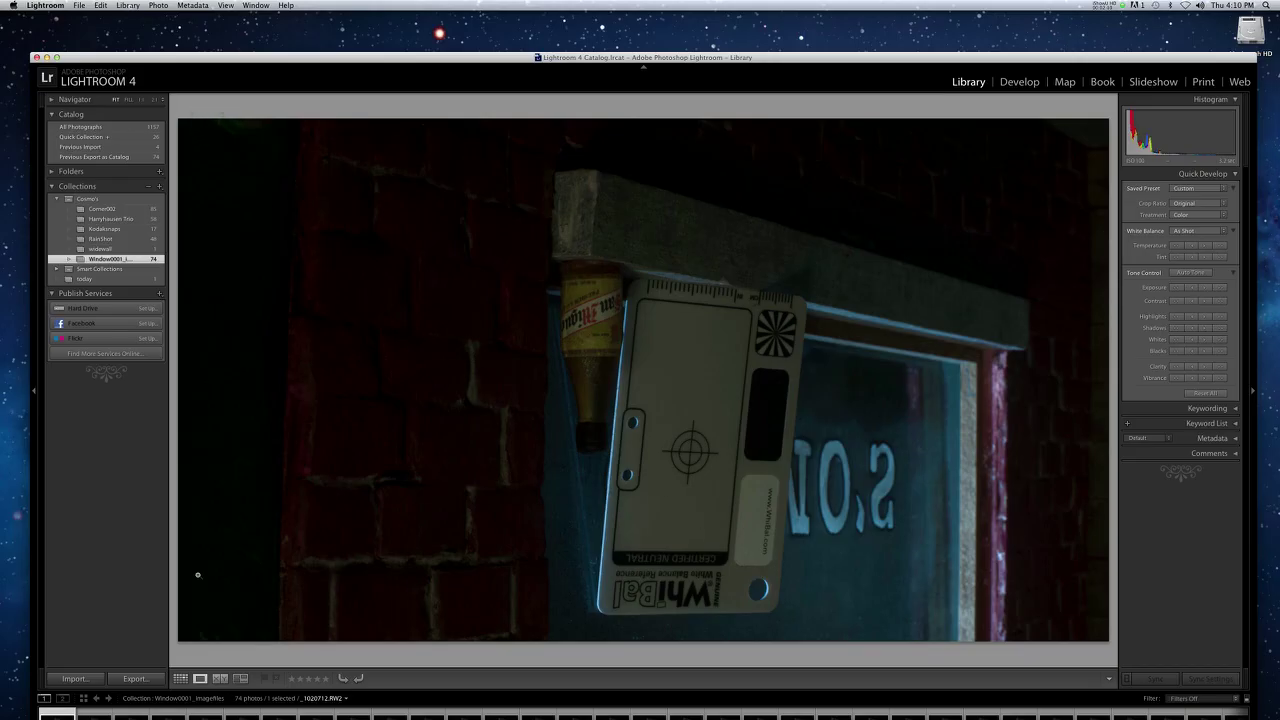
left_click(97, 714)
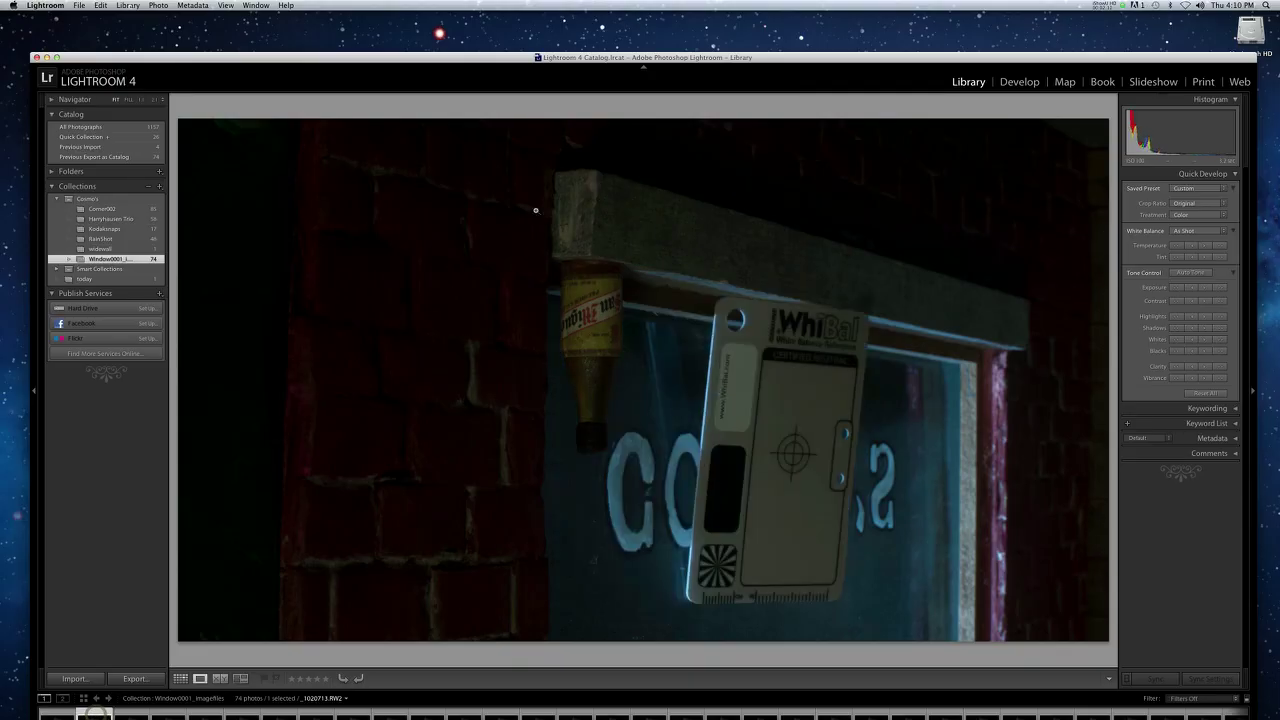
left_click_drag(776, 58, 776, 28)
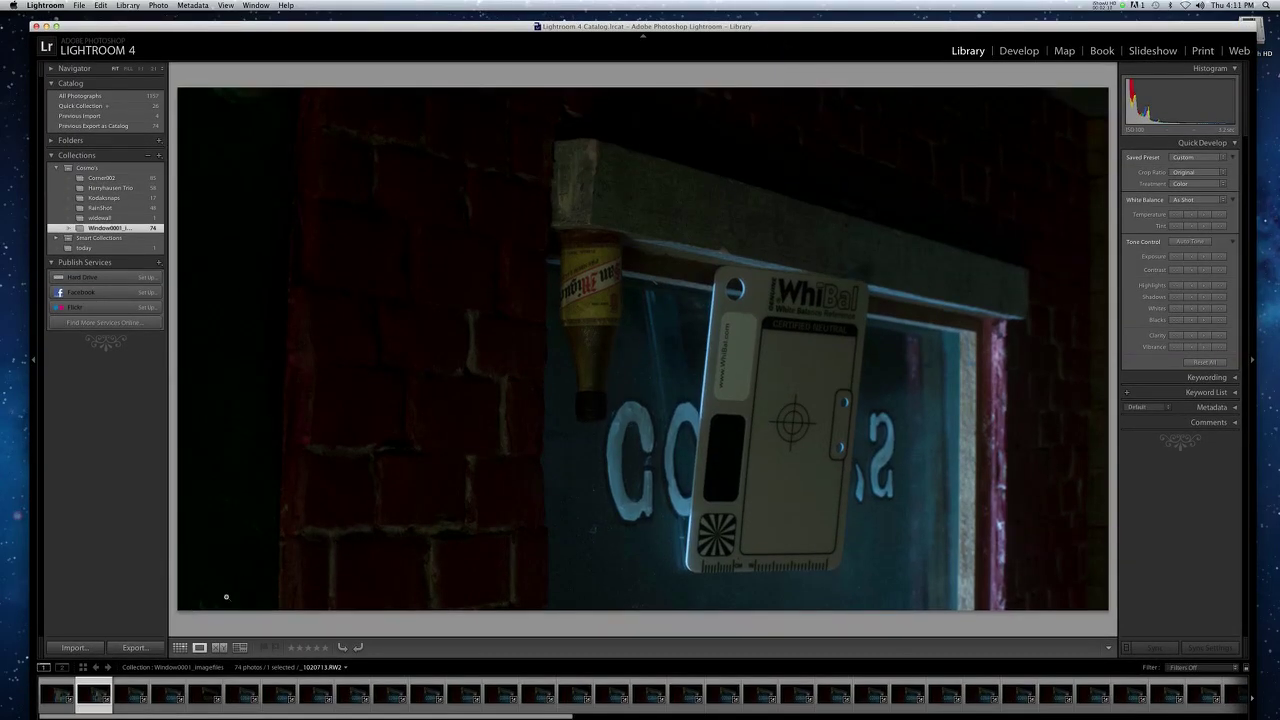
left_click(132, 690)
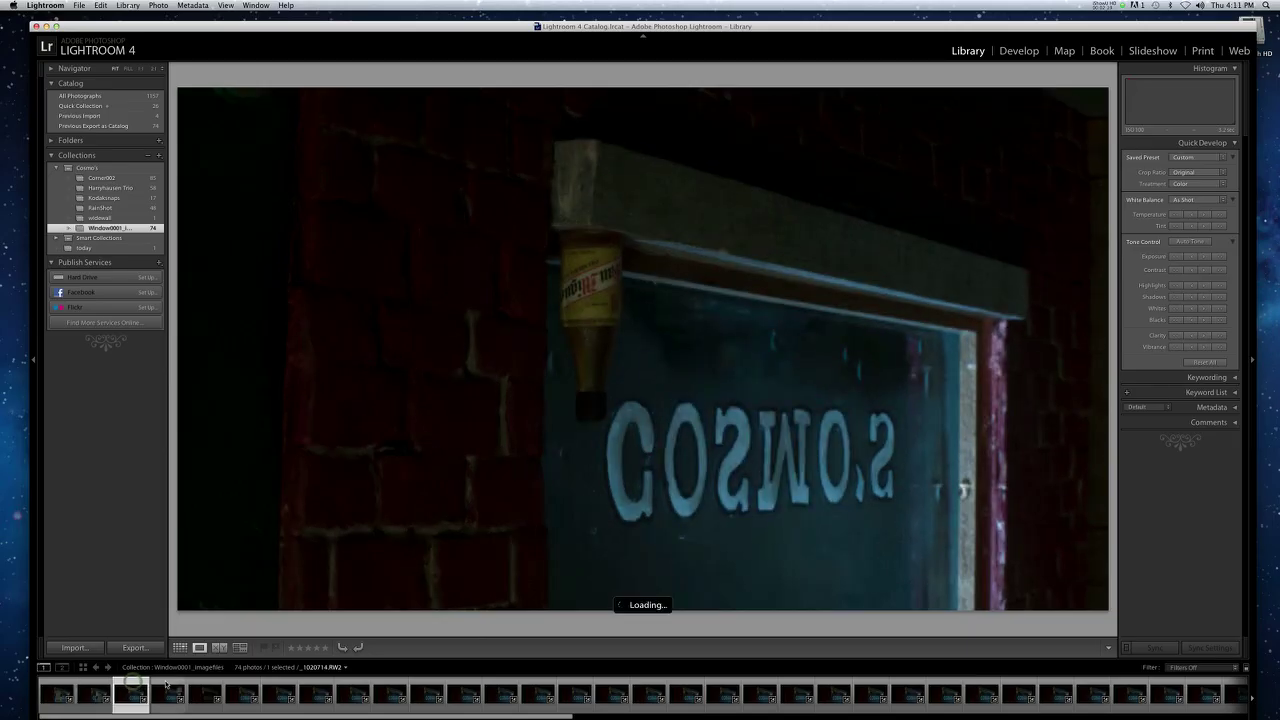
left_click(166, 688)
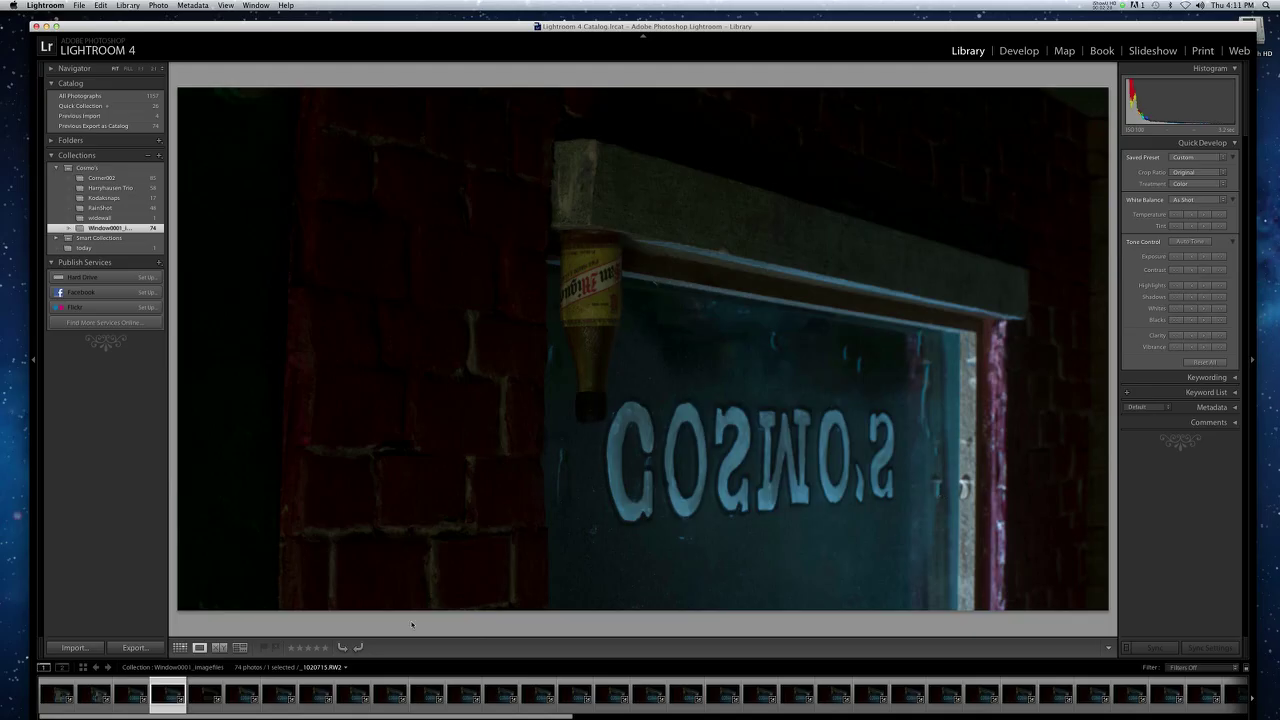
left_click(204, 688)
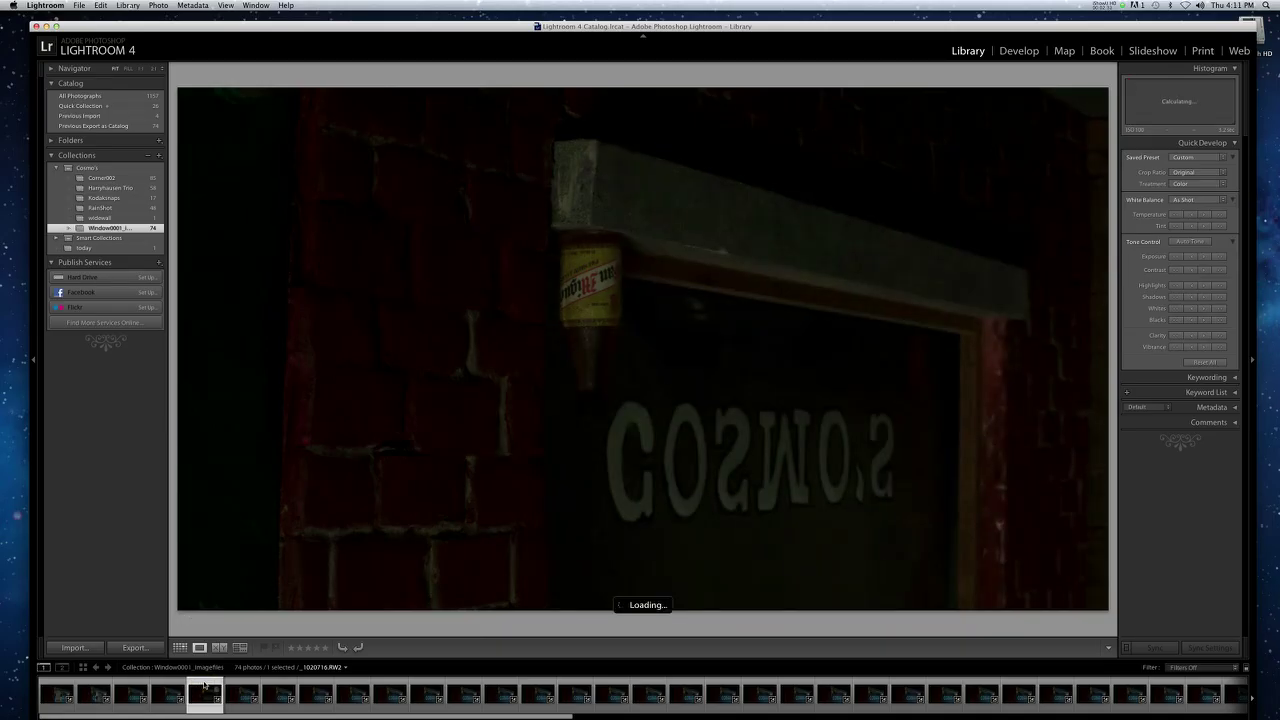
left_click(242, 688)
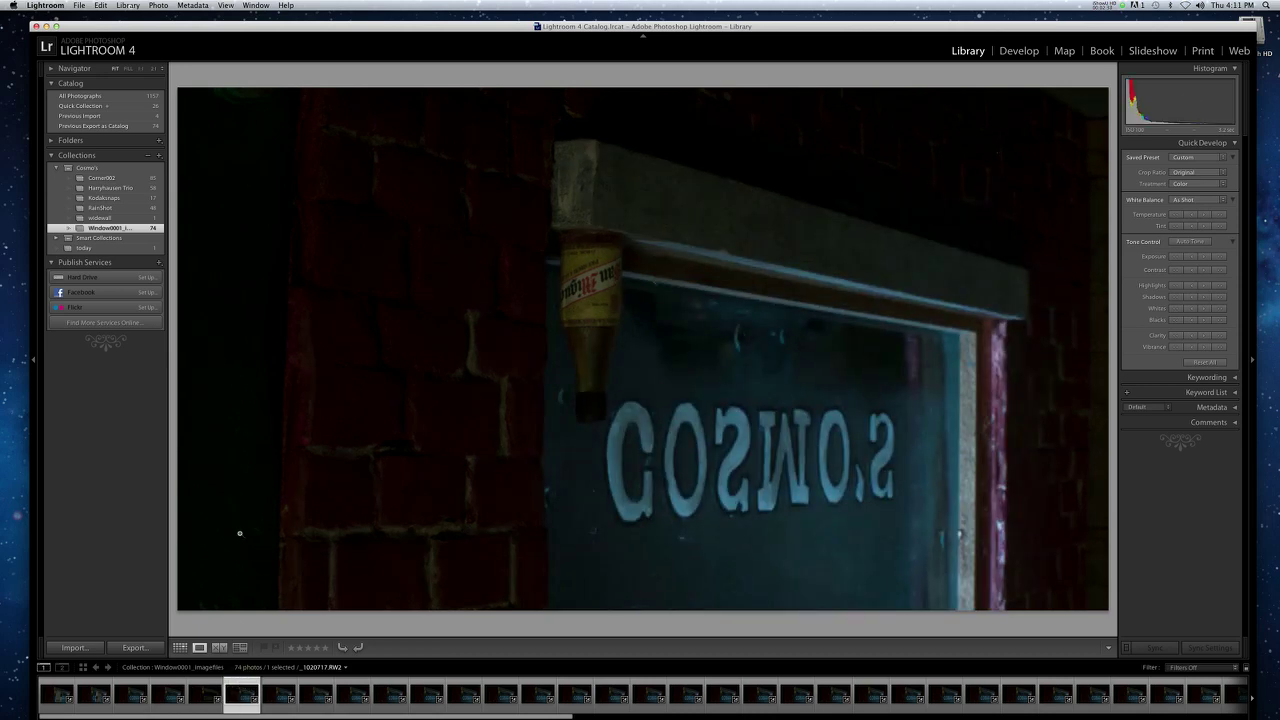
left_click(180, 647)
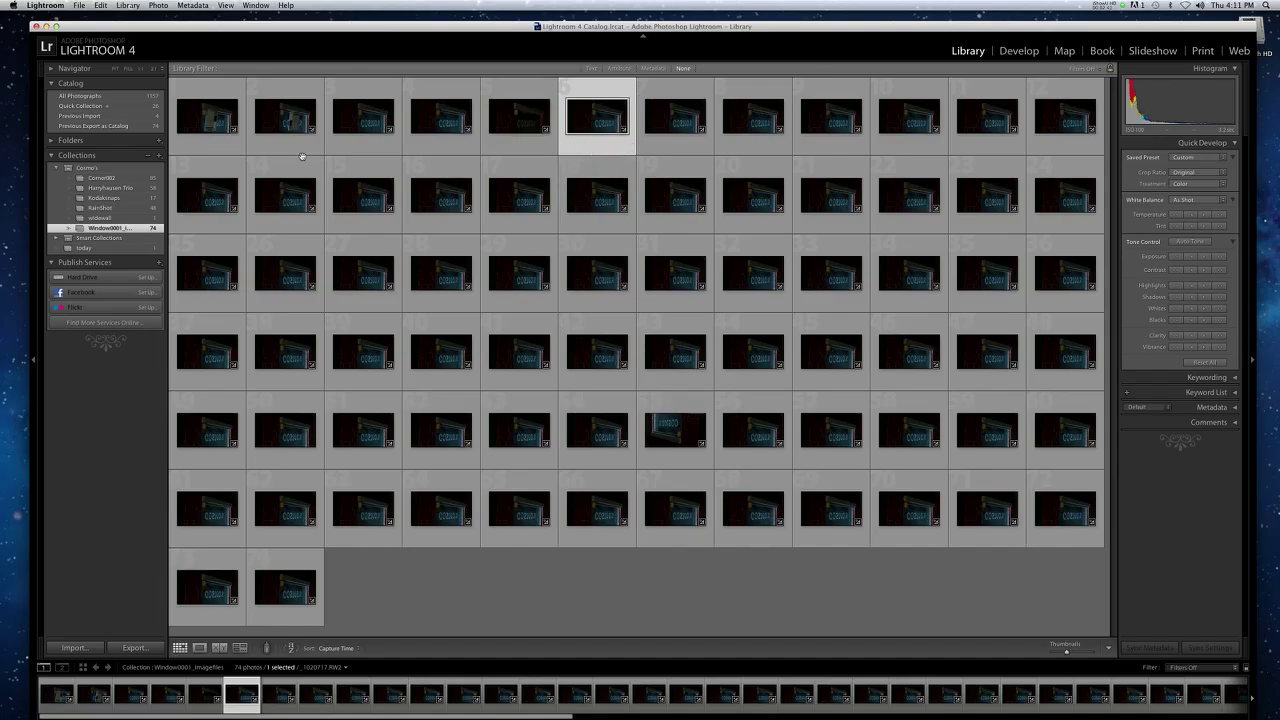
- Select the first Window0001 thumbnail, then all 74 frames with Cmd+A
left_click(221, 148)
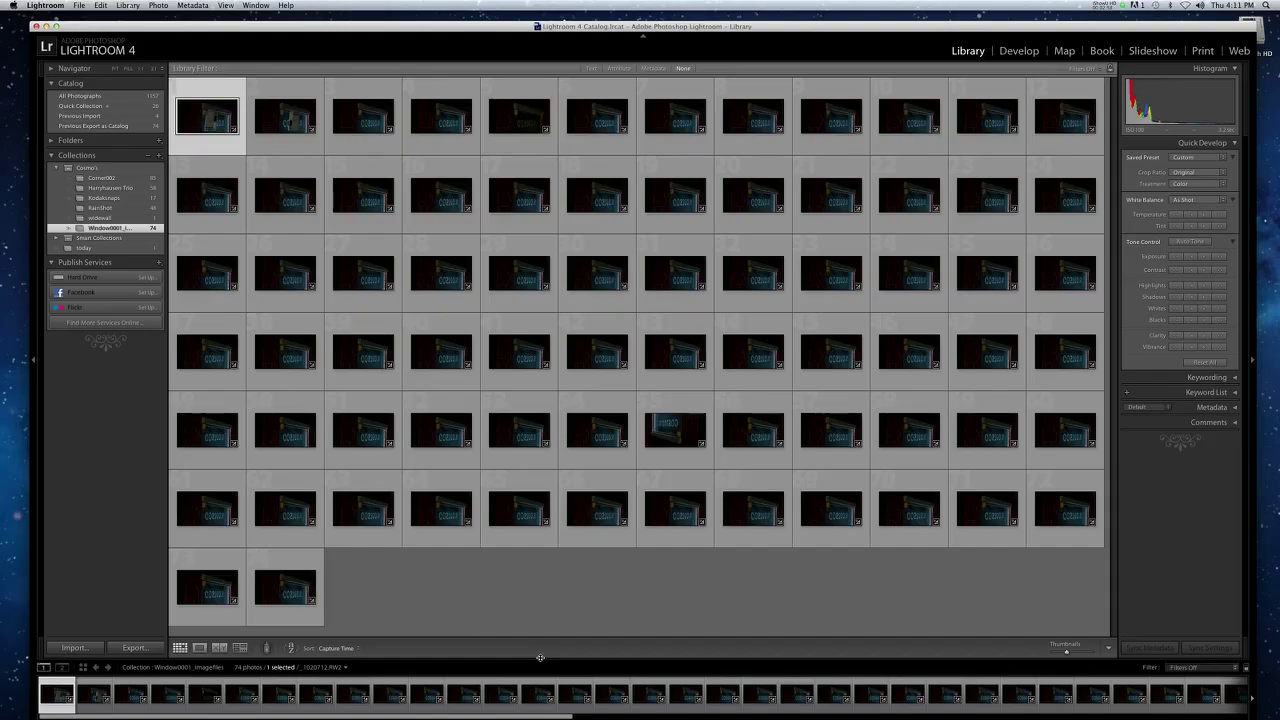
key("super+a")
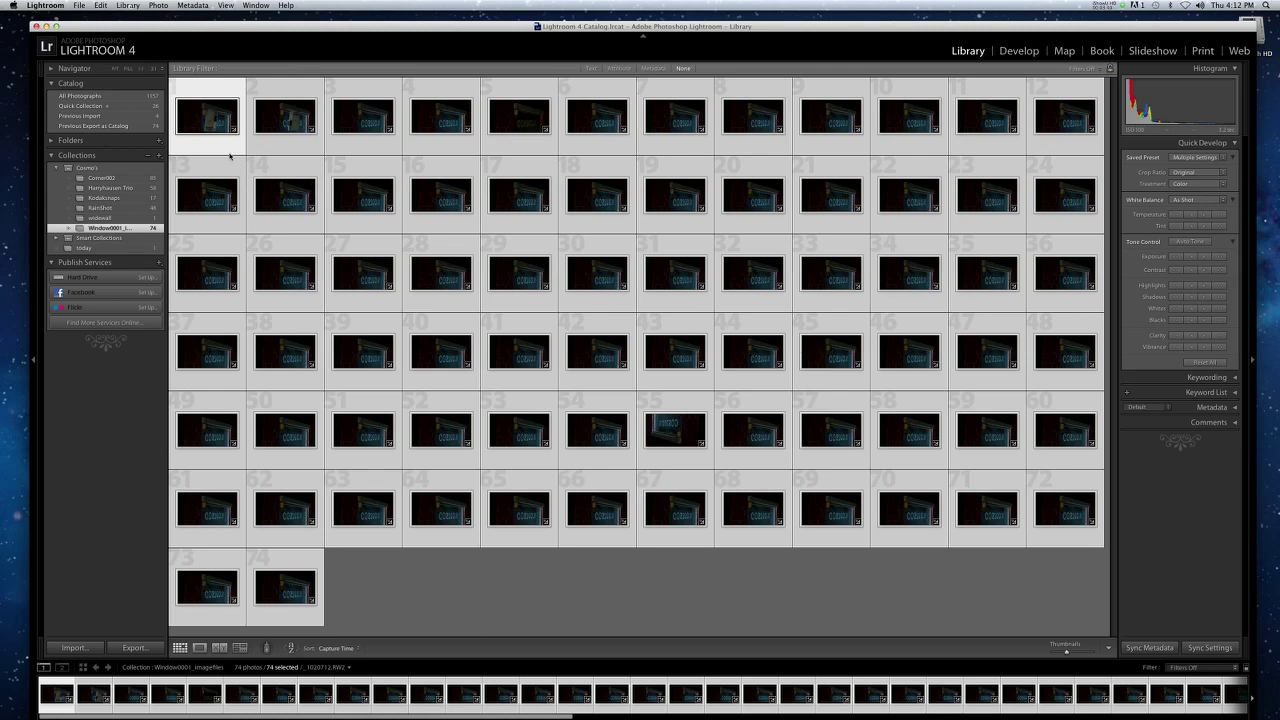
- Rotate all 74 frames a half turn, correcting the first frame's rotation separately
left_click(239, 149)
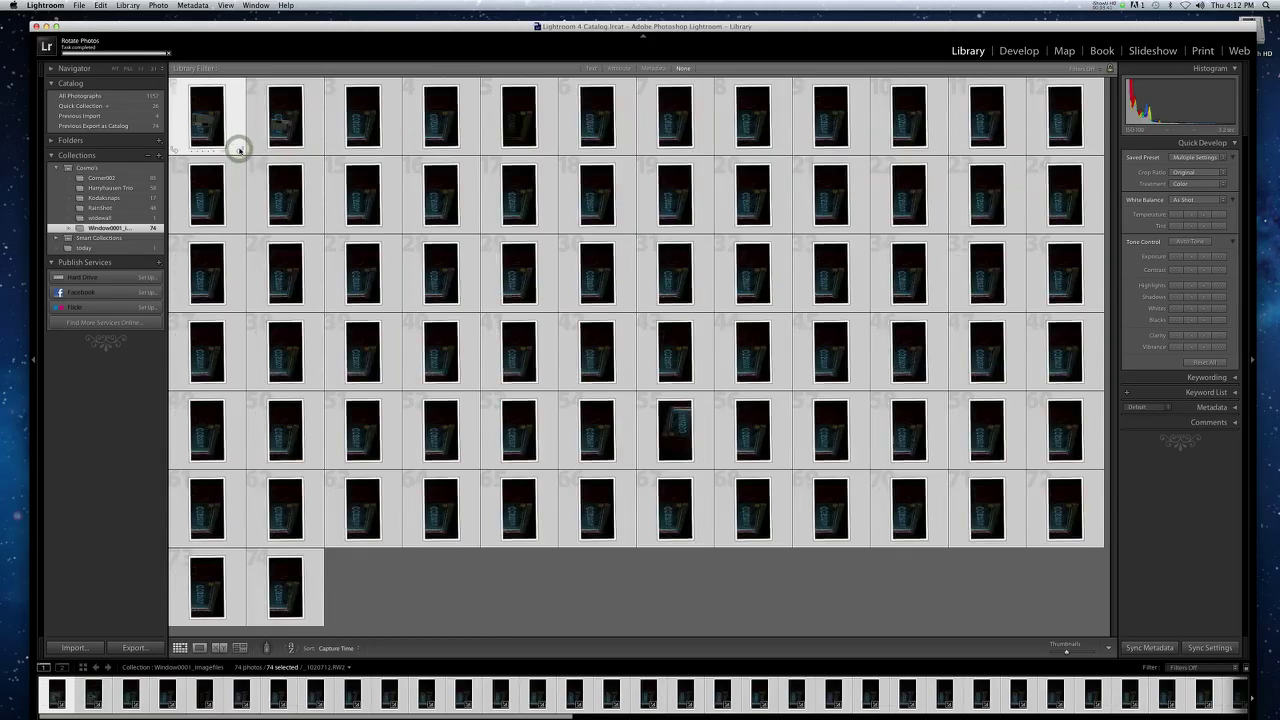
left_click(239, 149)
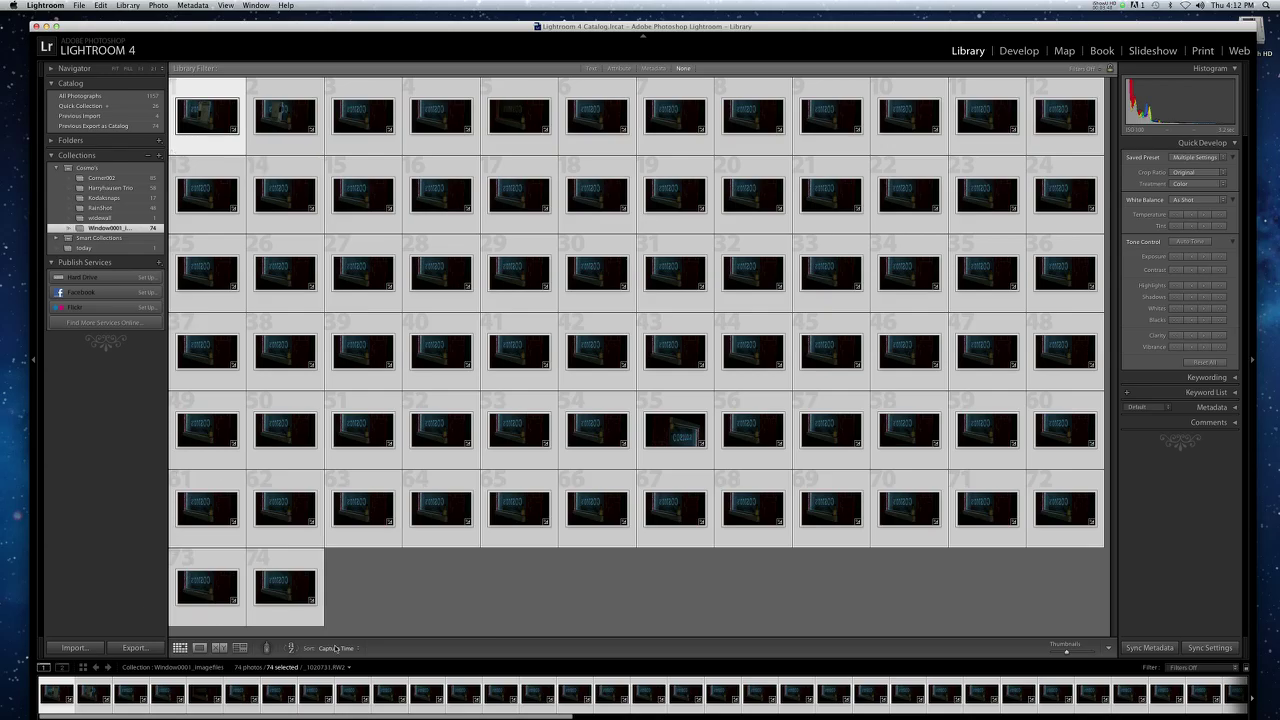
left_click(66, 686)
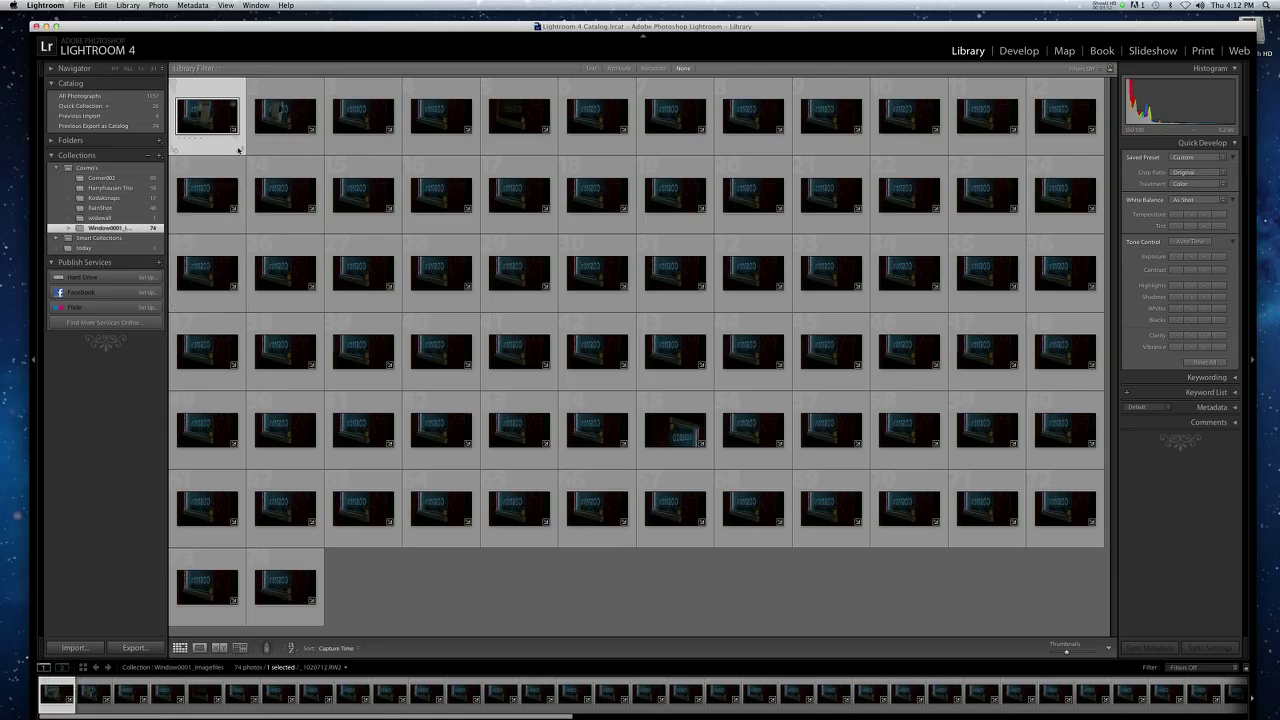
left_click(240, 150)
left_click(240, 150)
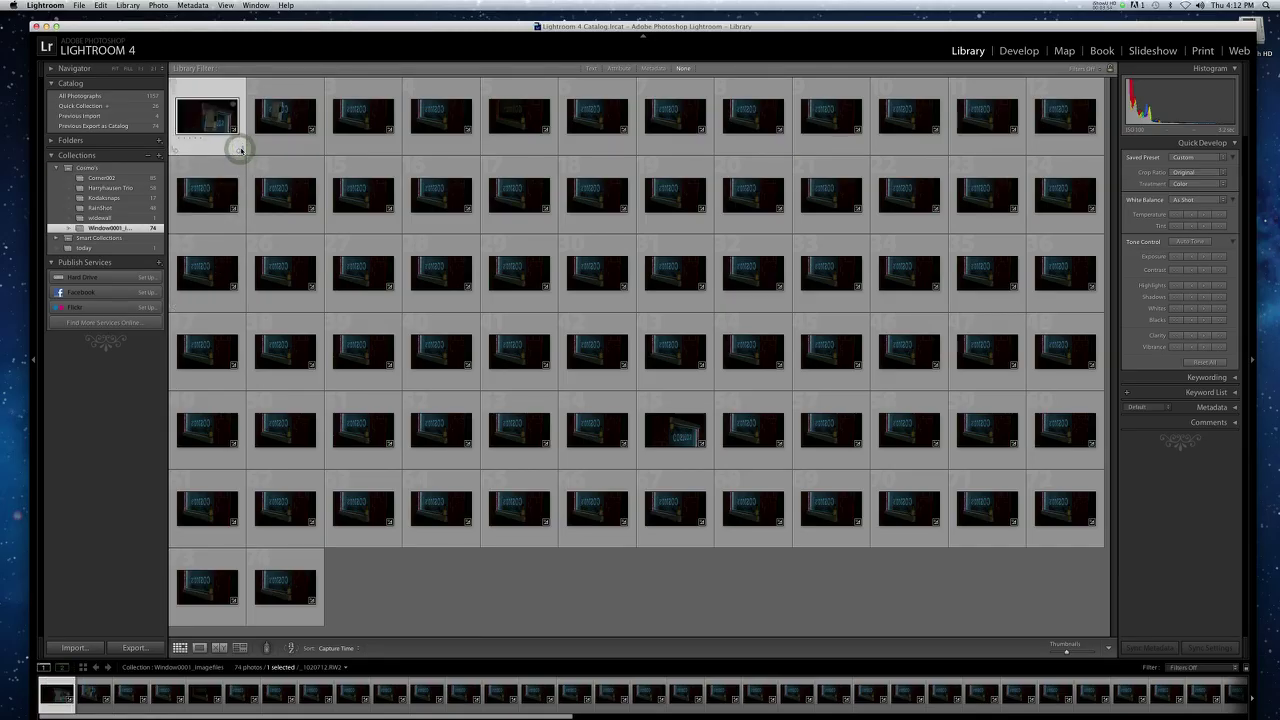
left_click(240, 150)
left_click(240, 150)
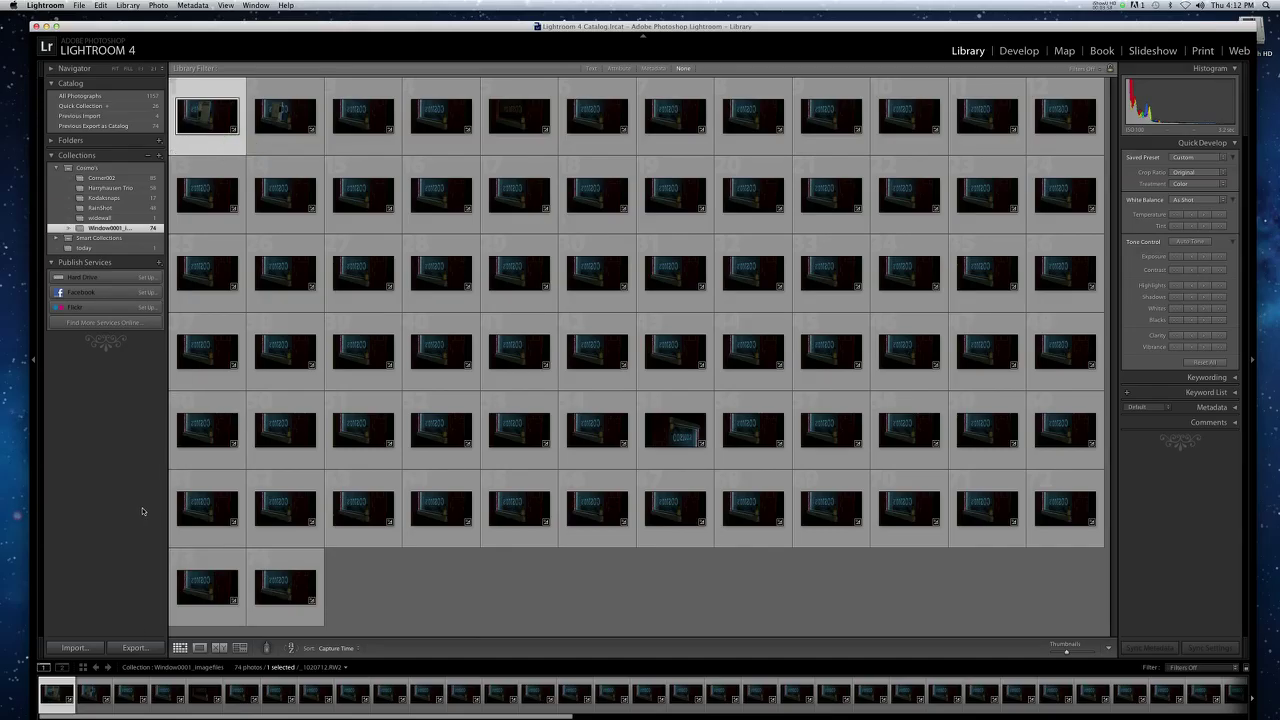
key("super+a")
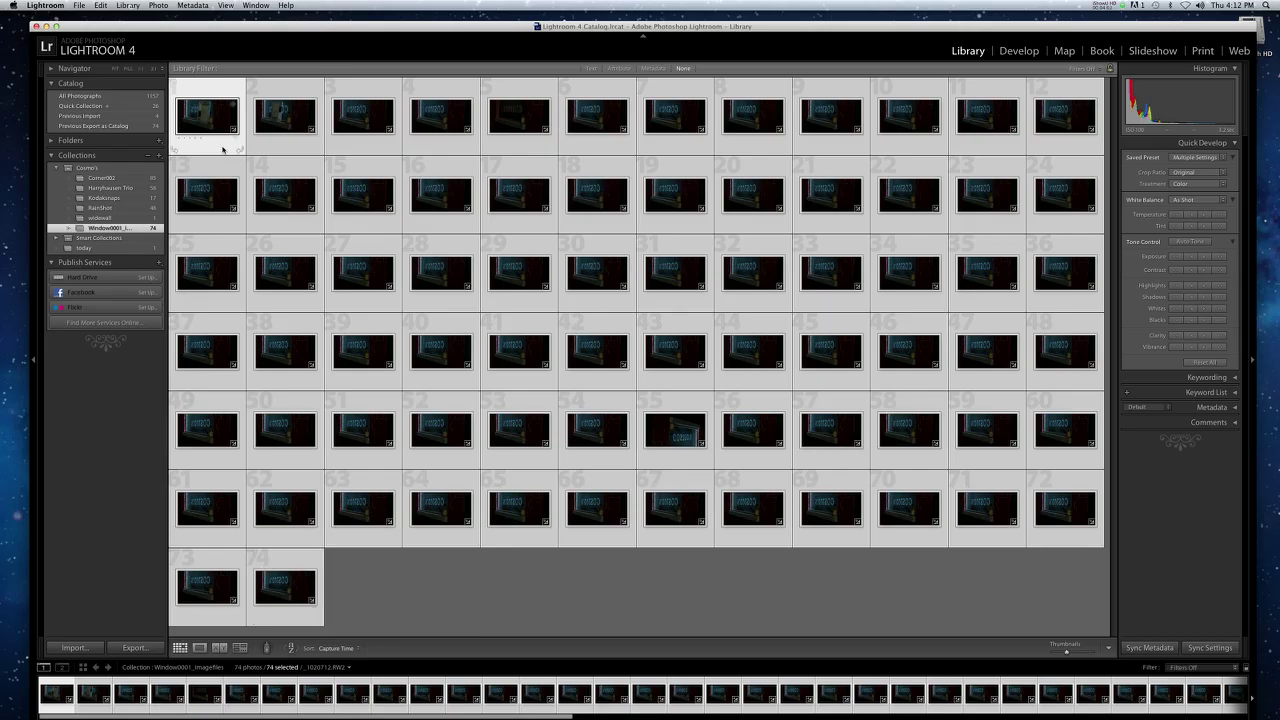
left_click(478, 150)
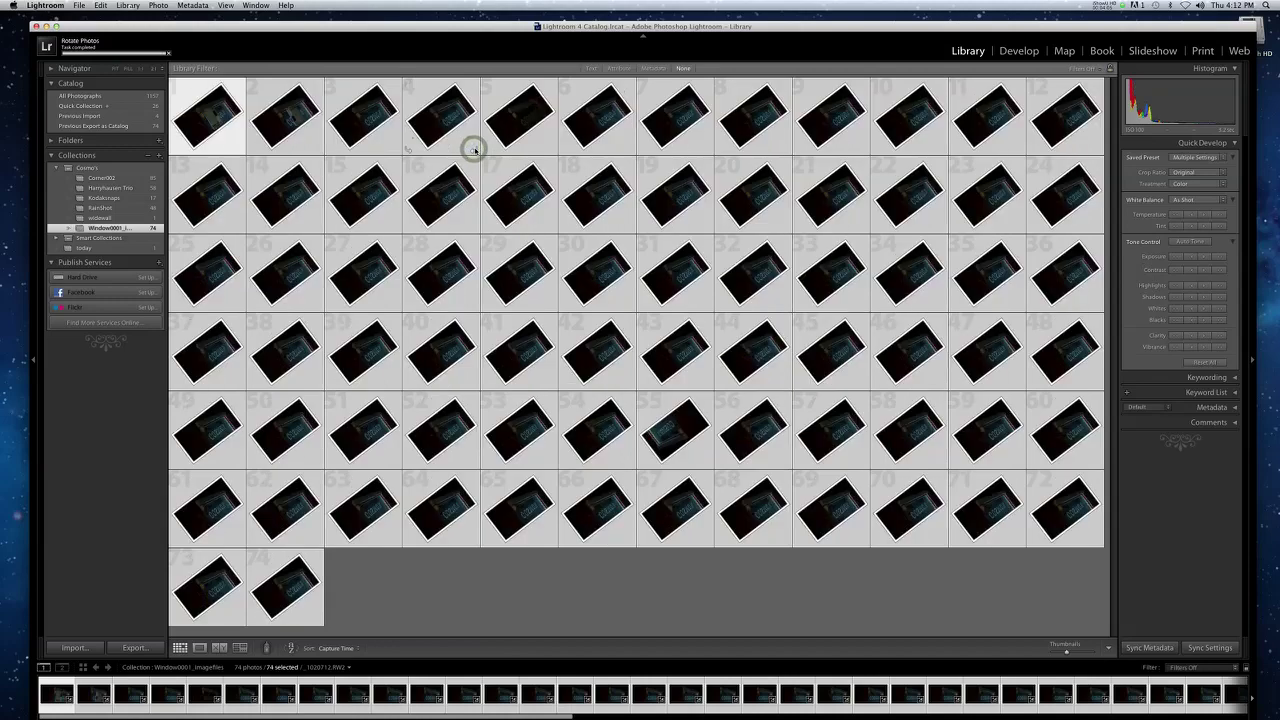
left_click(224, 86)
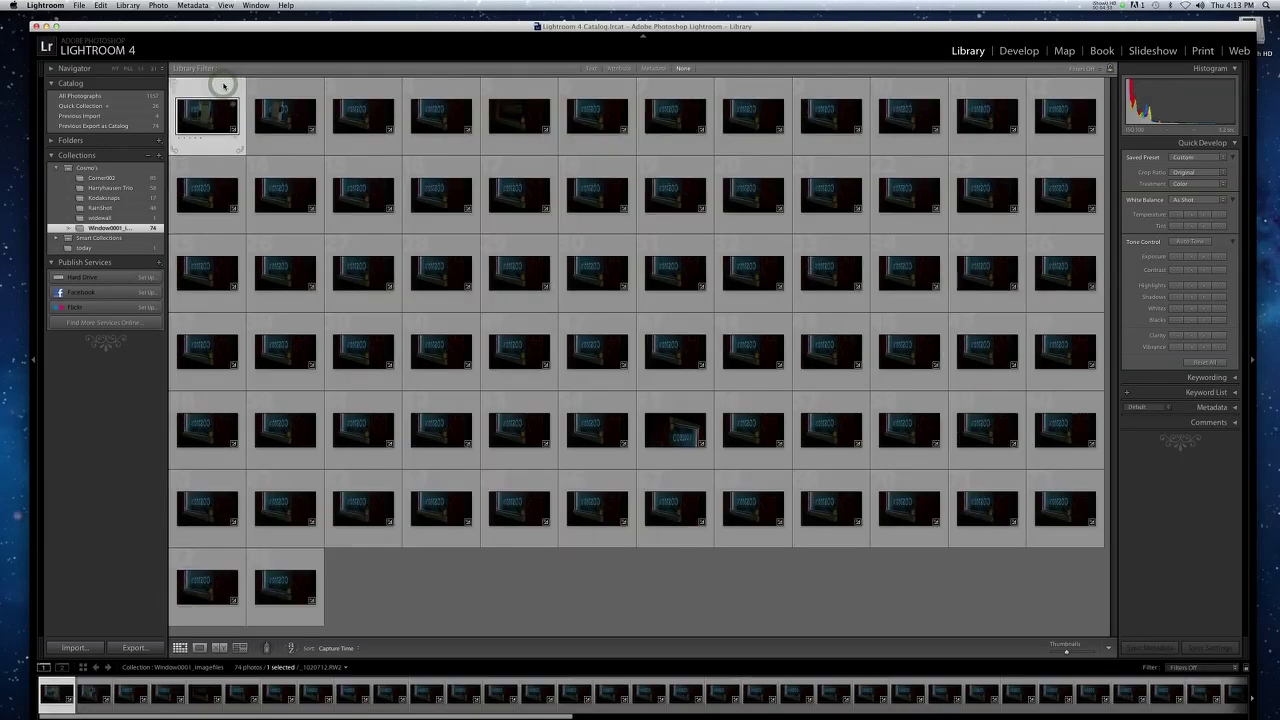
- Open the first frame, select all, and raise Exposure in Develop to about +1.45
double_click(224, 86)
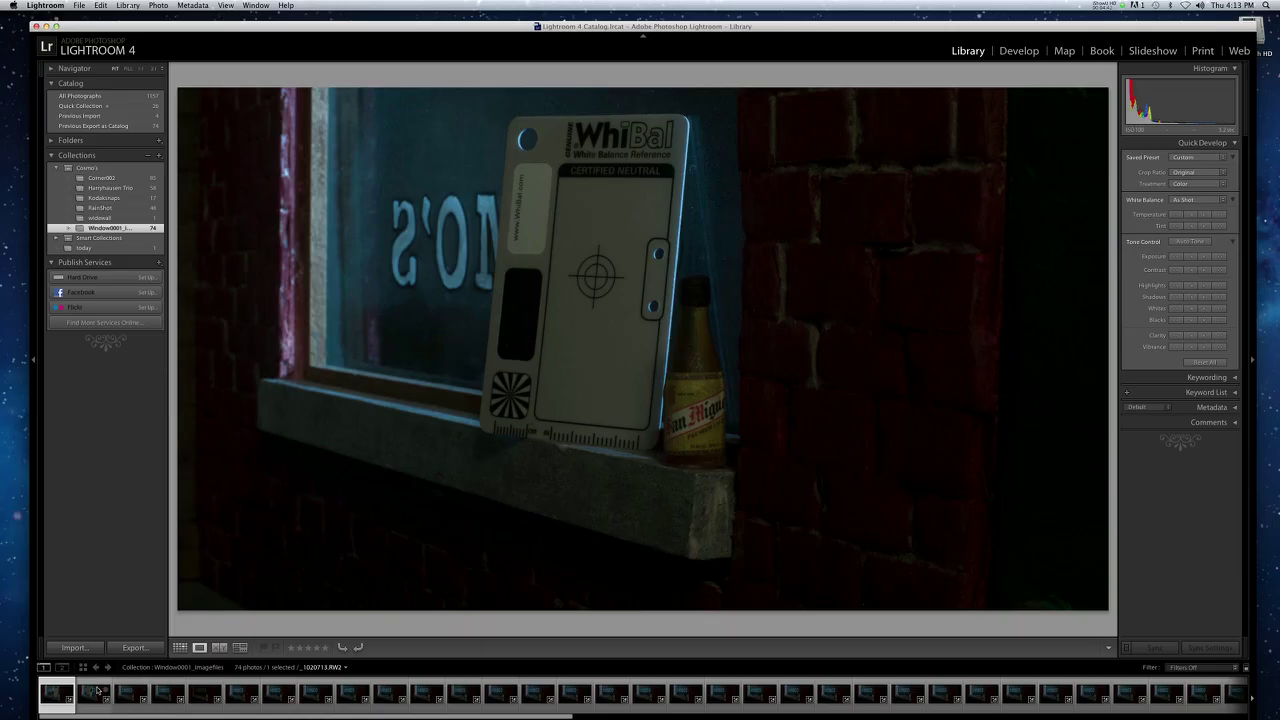
key("super+a")
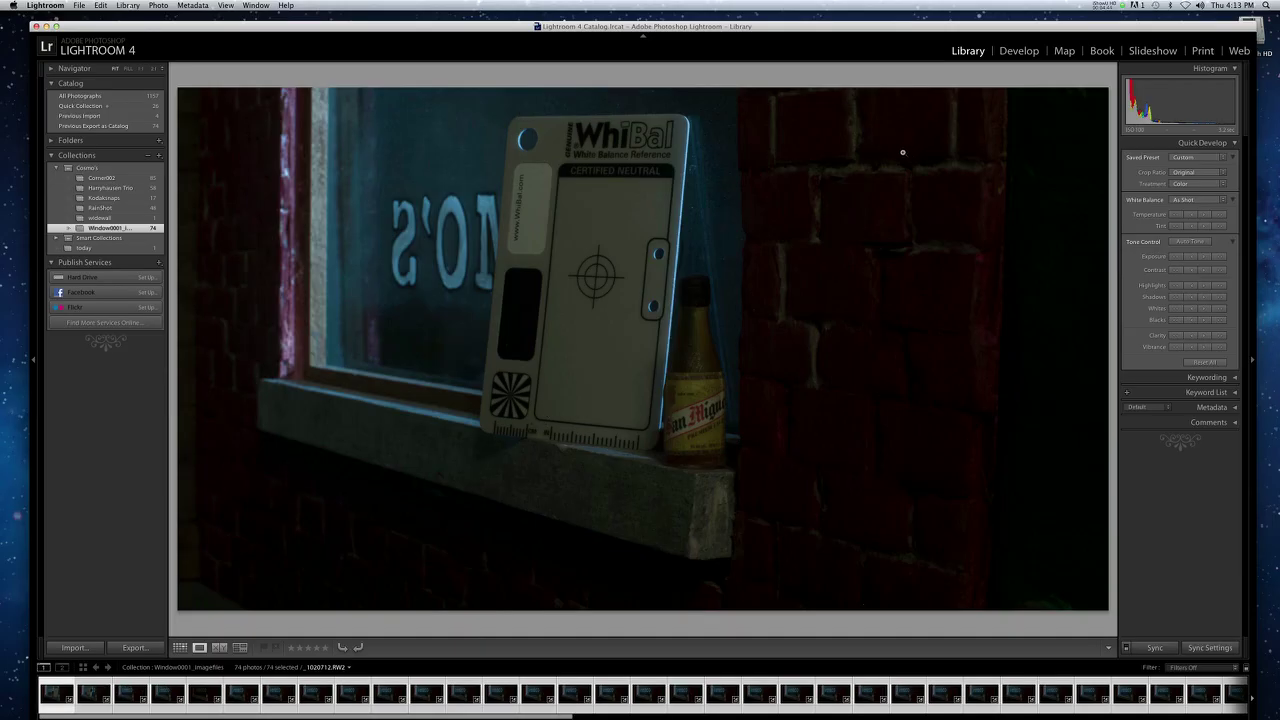
left_click(1019, 50)
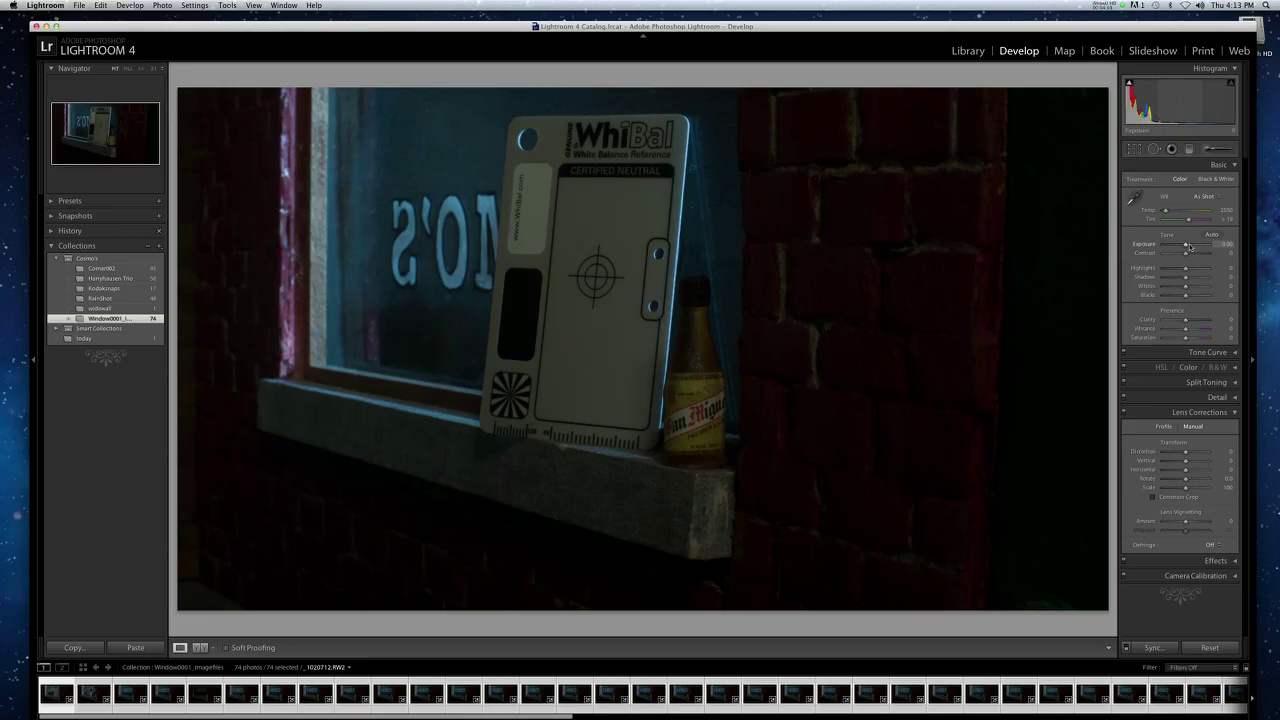
left_click_drag(1186, 248, 1193, 247)
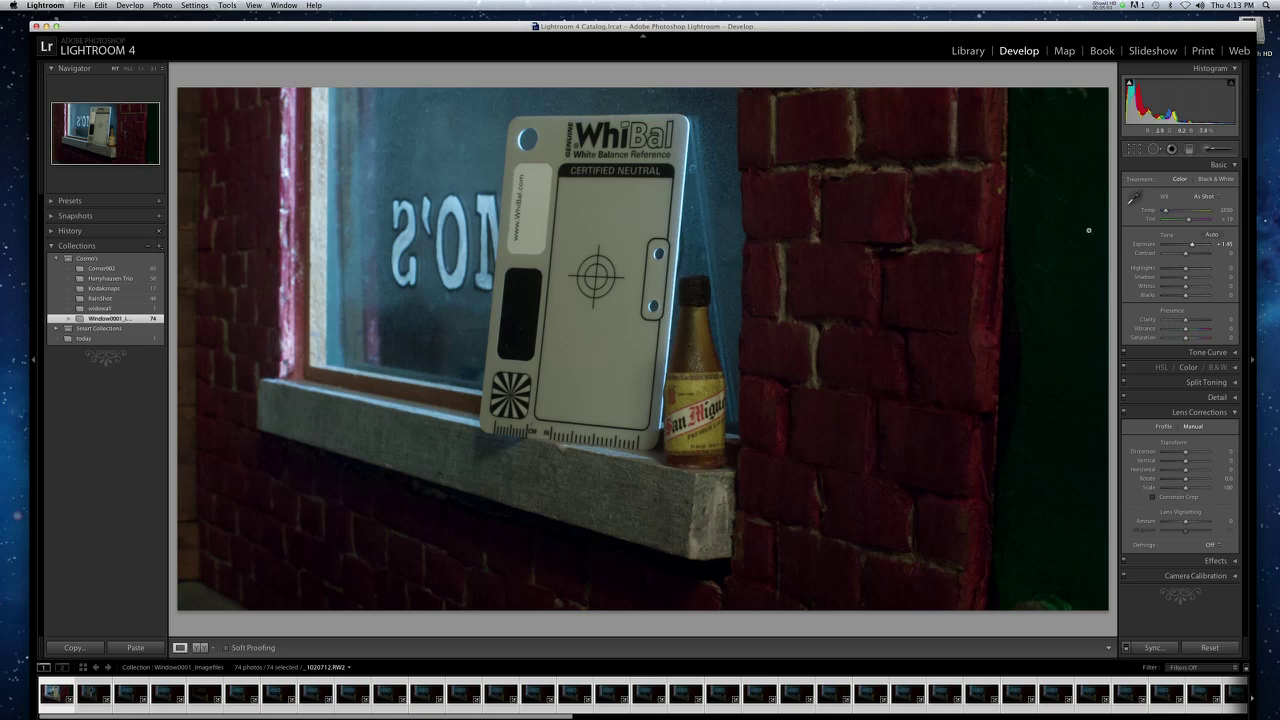
- Sample white balance from several spots, ending on the WhiBal grey card (Custom, Tint +27)
left_click(1134, 198)
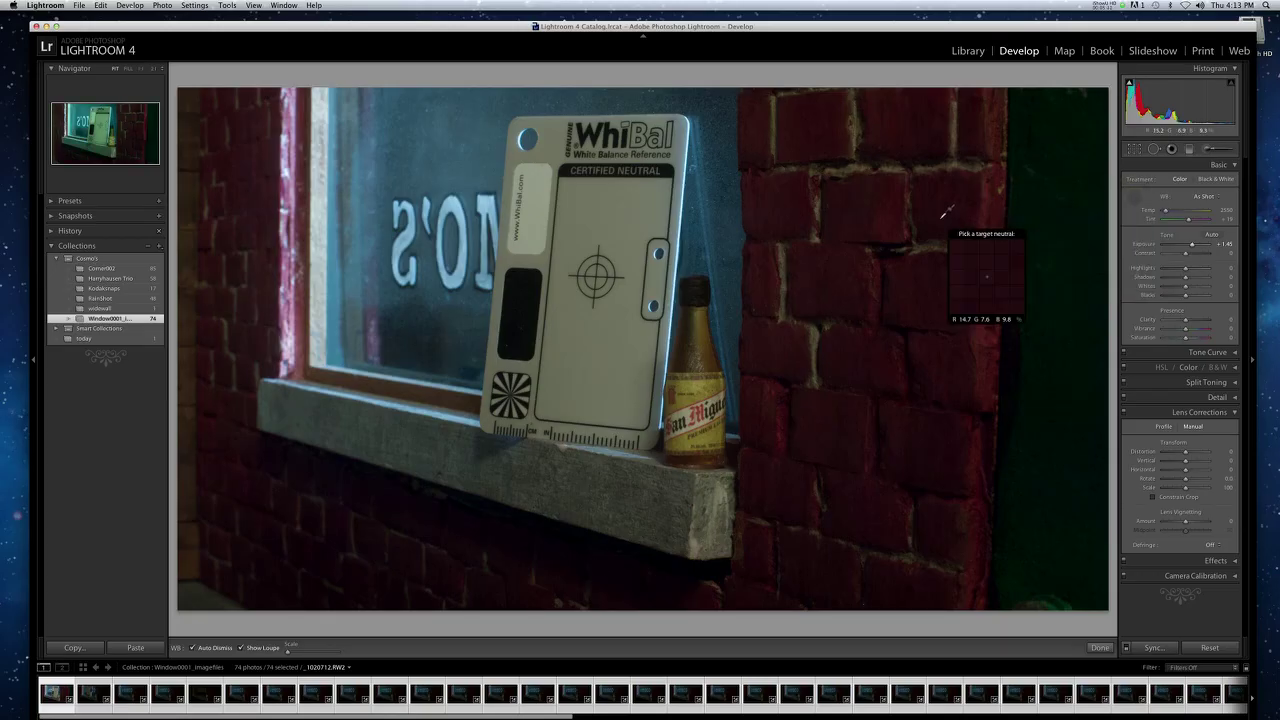
left_click(624, 210)
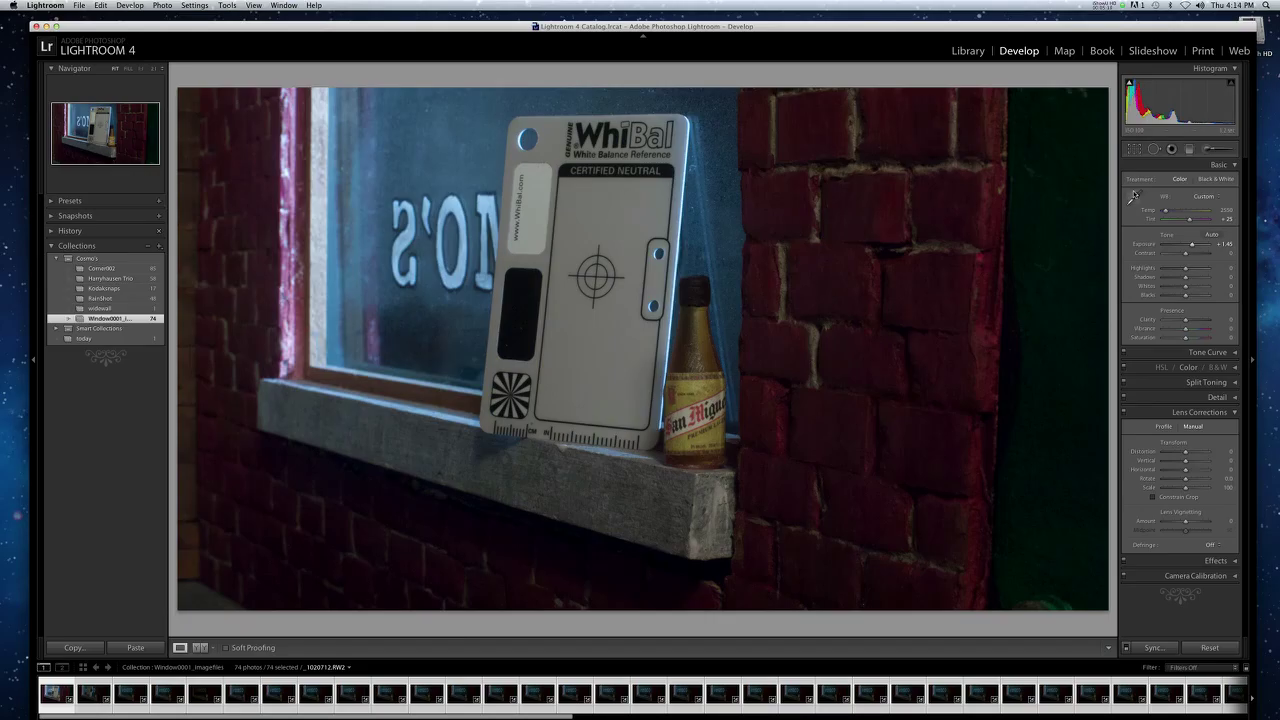
left_click(1134, 198)
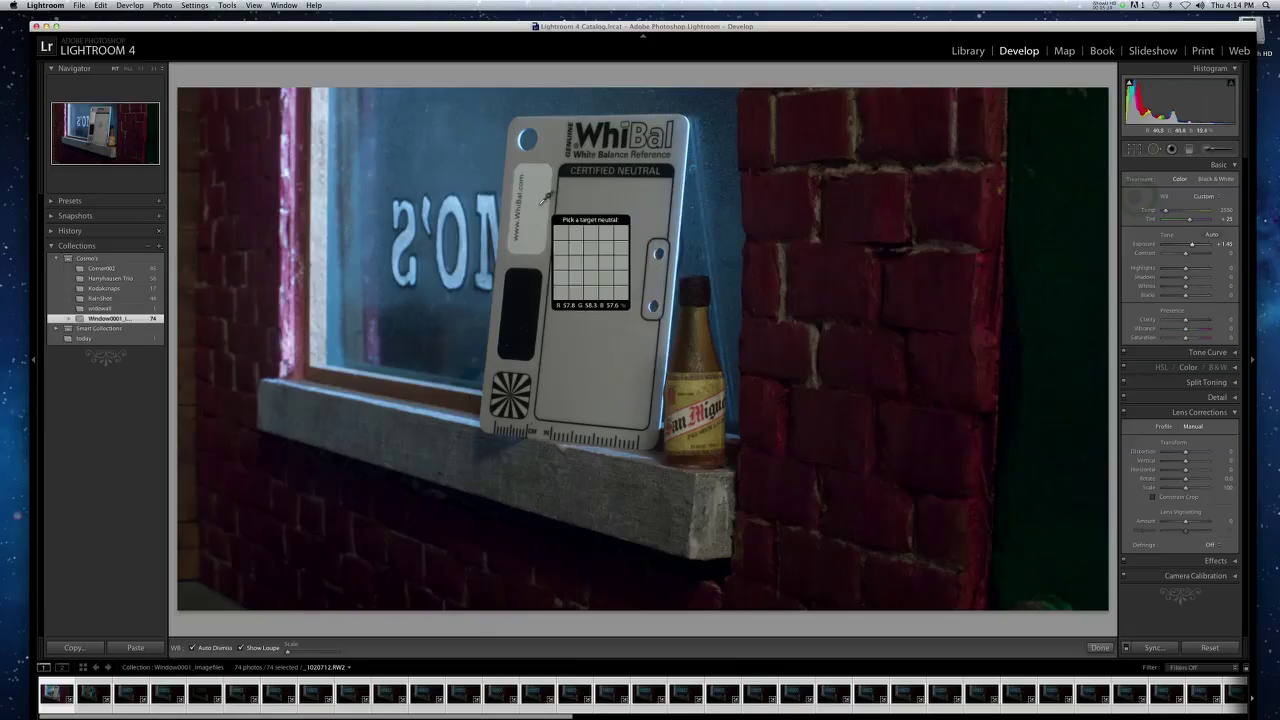
left_click(724, 207)
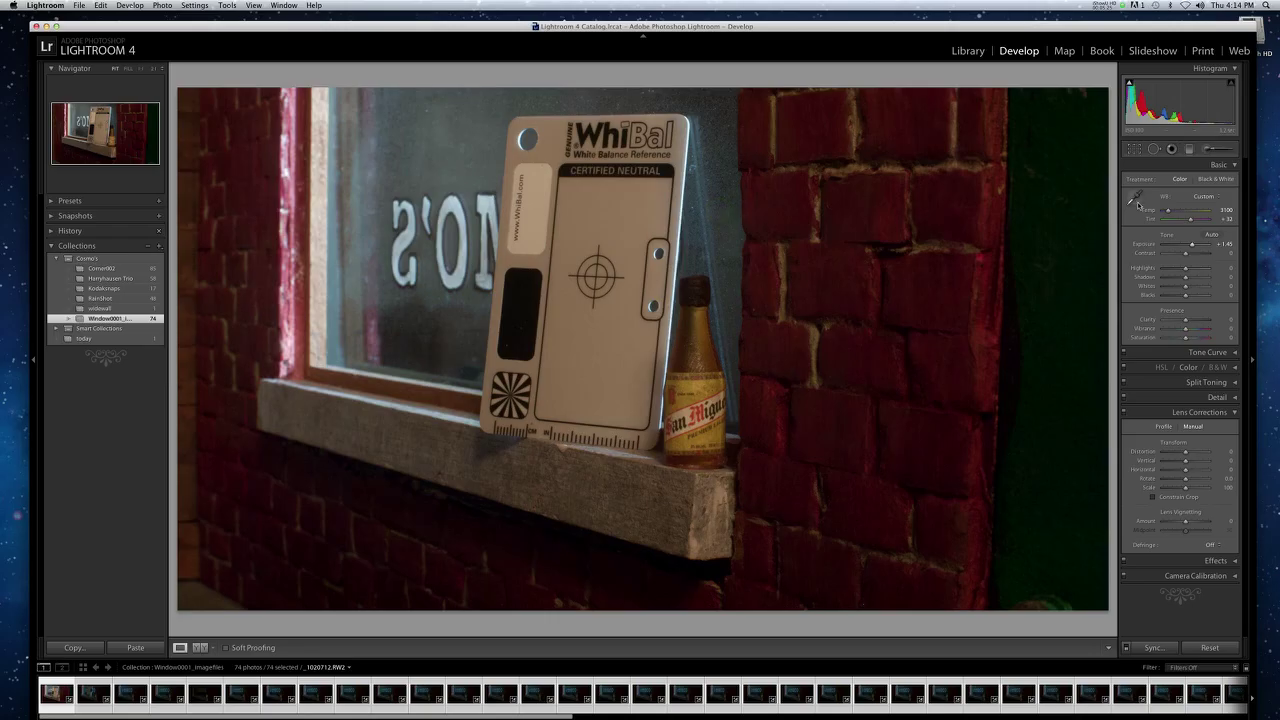
left_click(1133, 198)
left_click(882, 234)
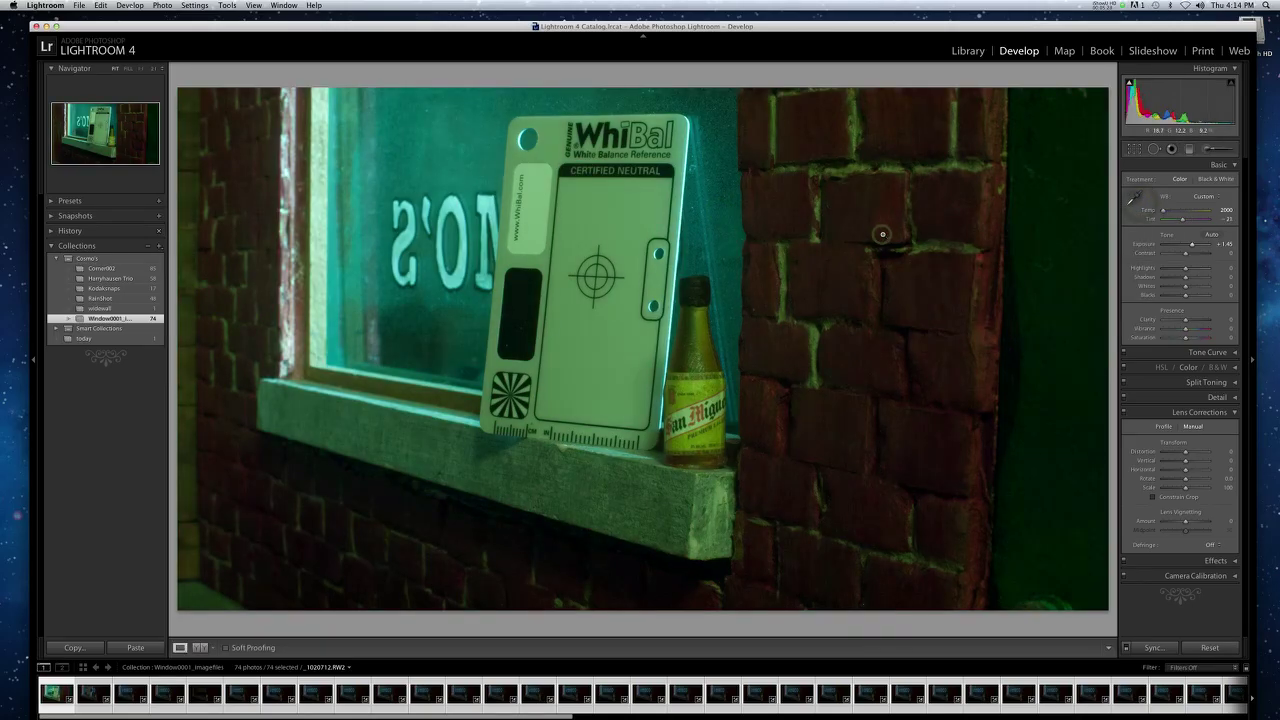
left_click(1136, 199)
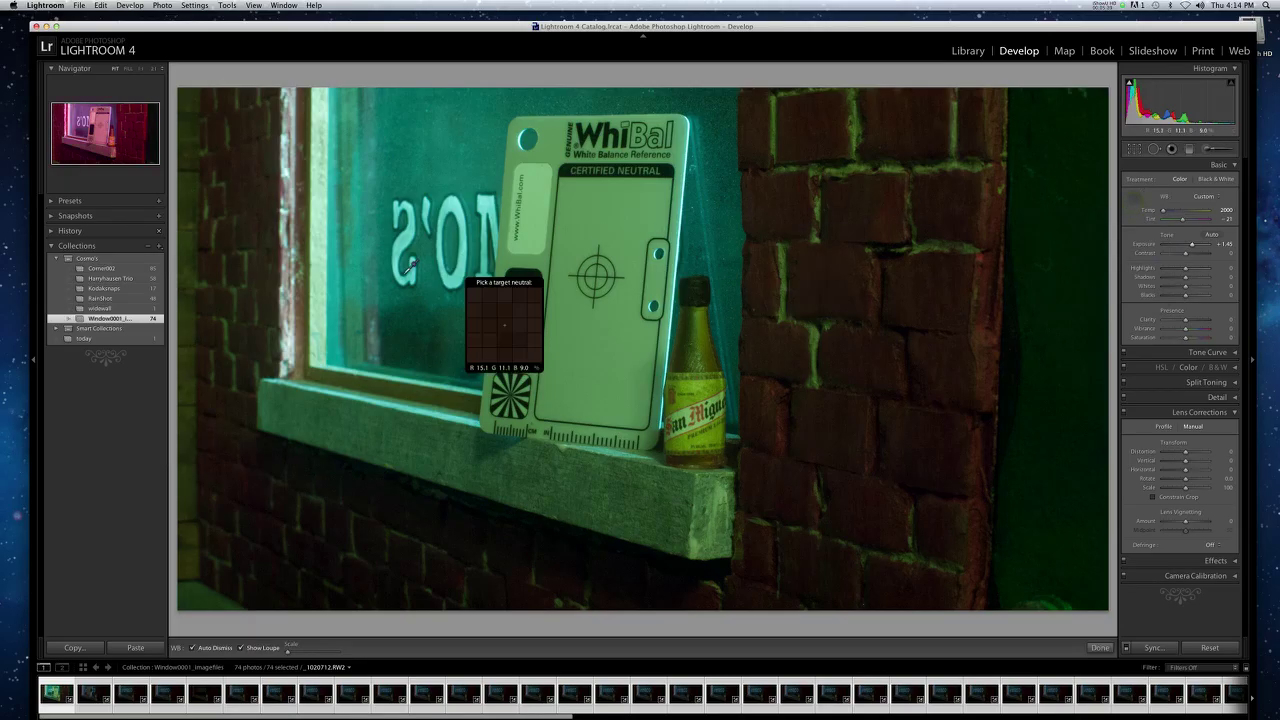
left_click(376, 291)
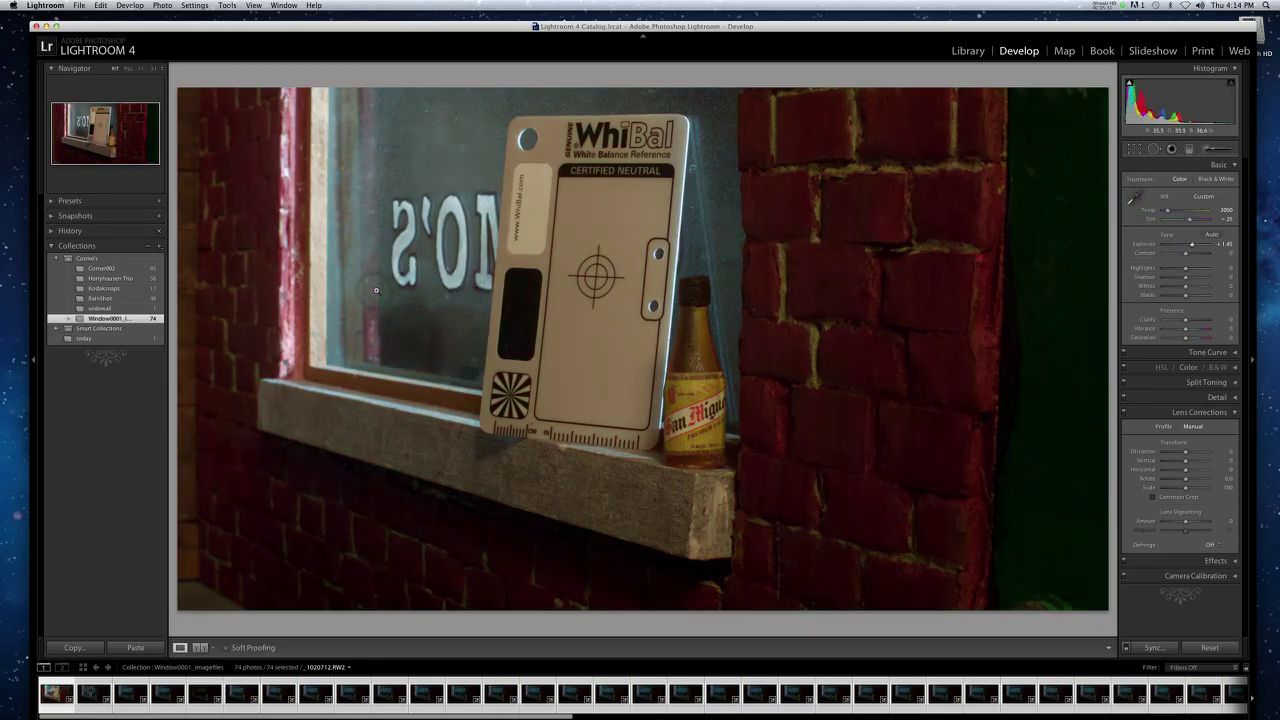
left_click(1133, 199)
left_click(628, 201)
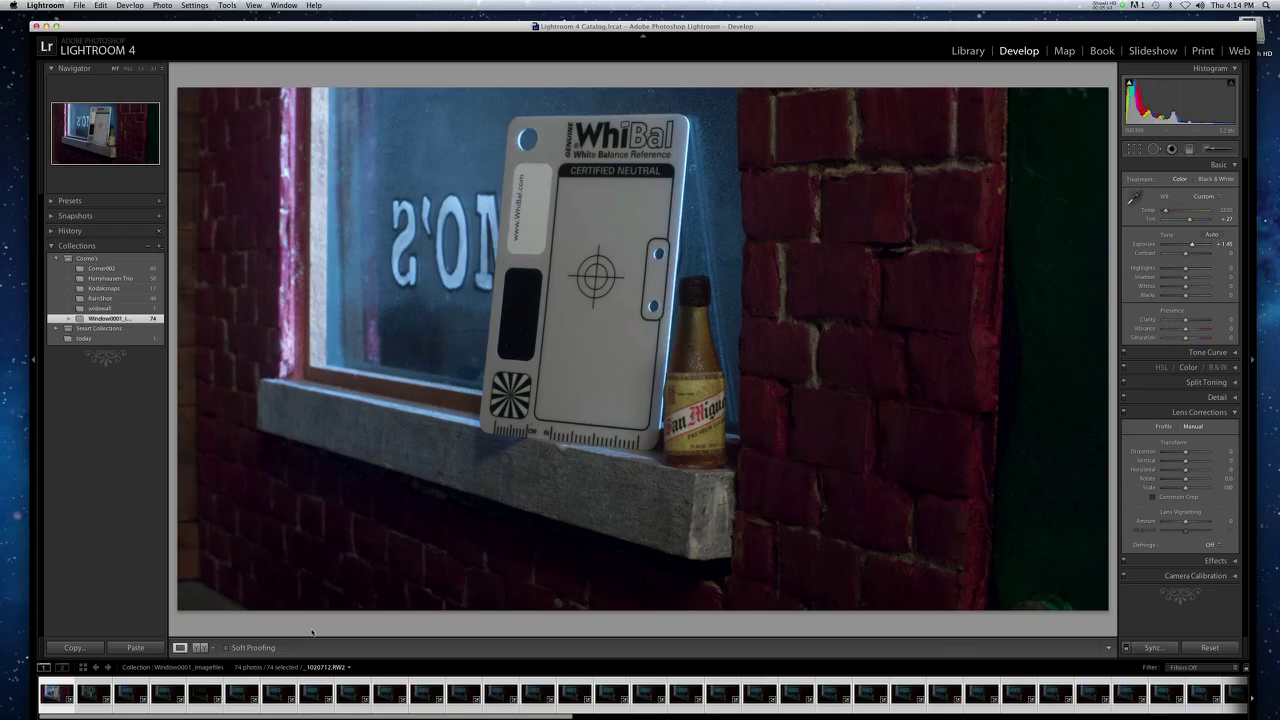
- Synchronize all settings from the Cosmo's window frame to all 74 frames, then raise the first frame's Exposure
left_click(320, 686)
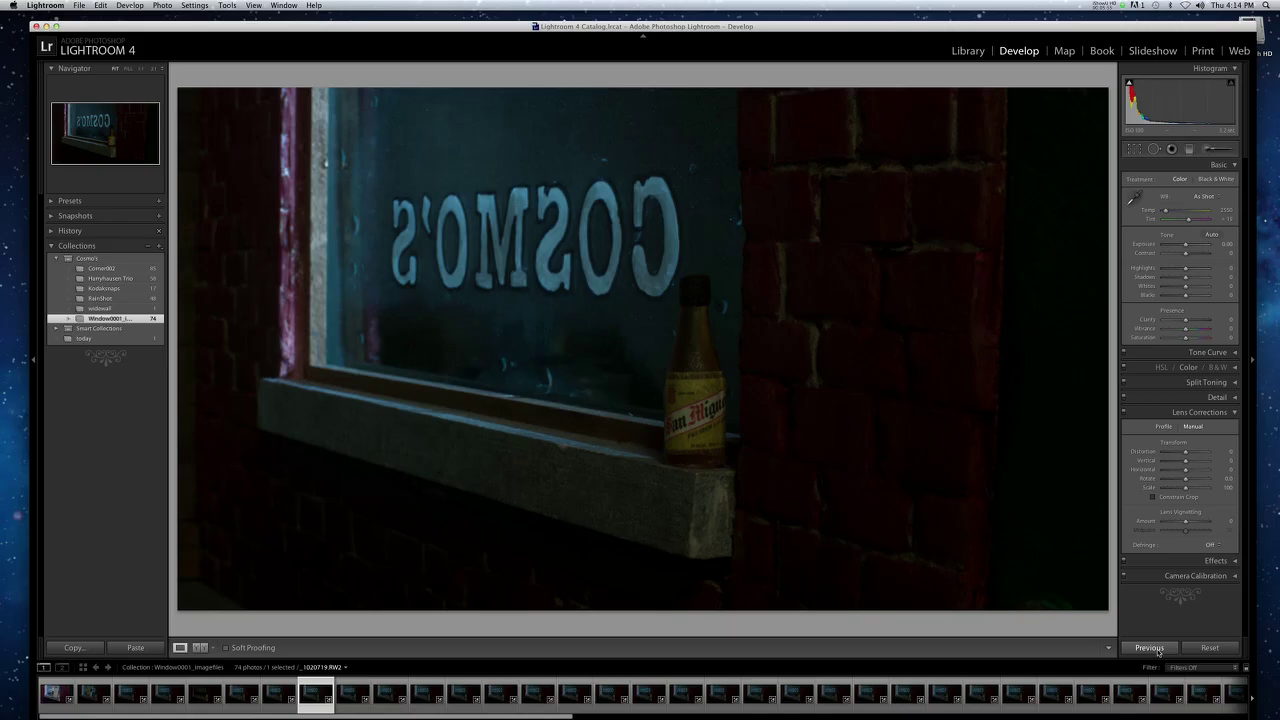
key("super+a")
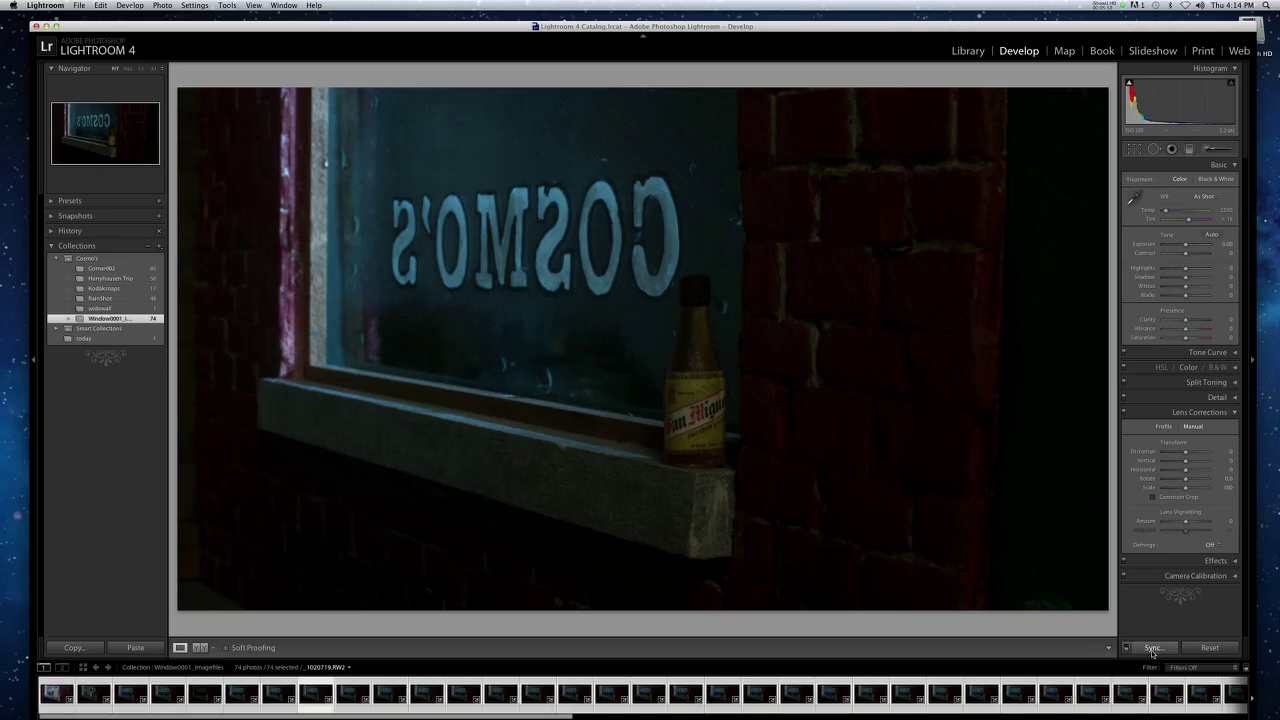
left_click(1155, 648)
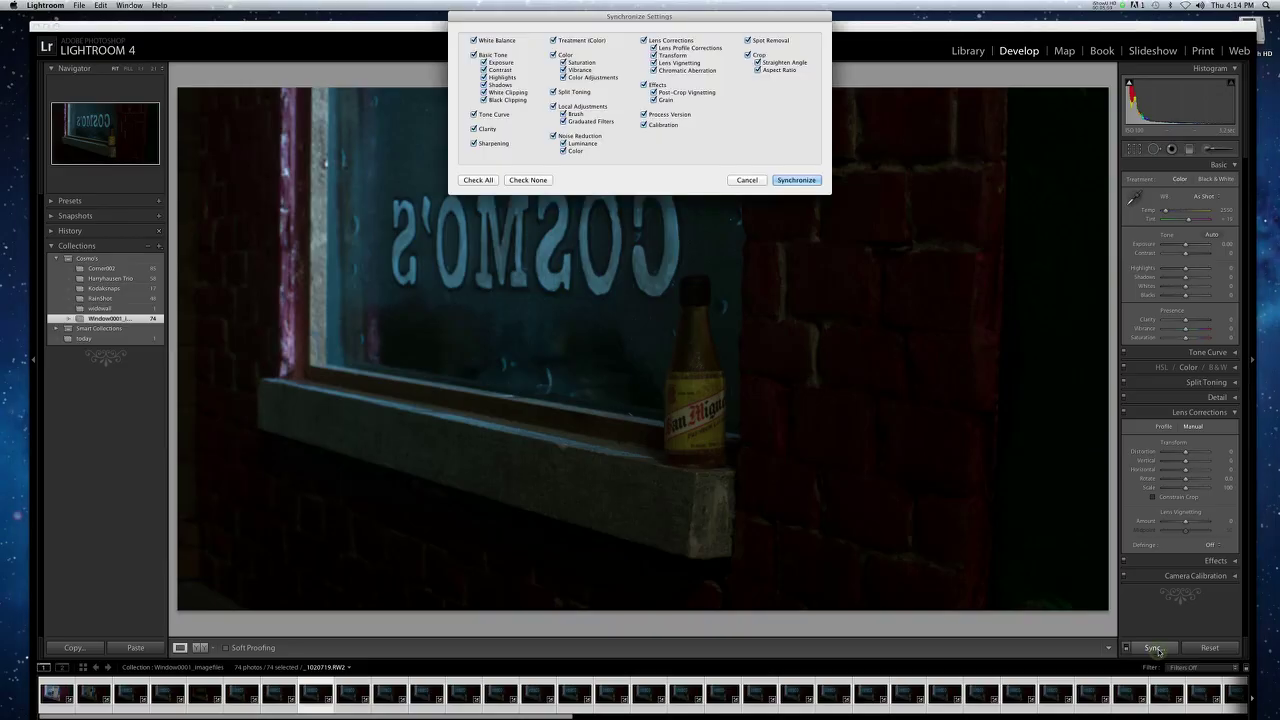
left_click(525, 181)
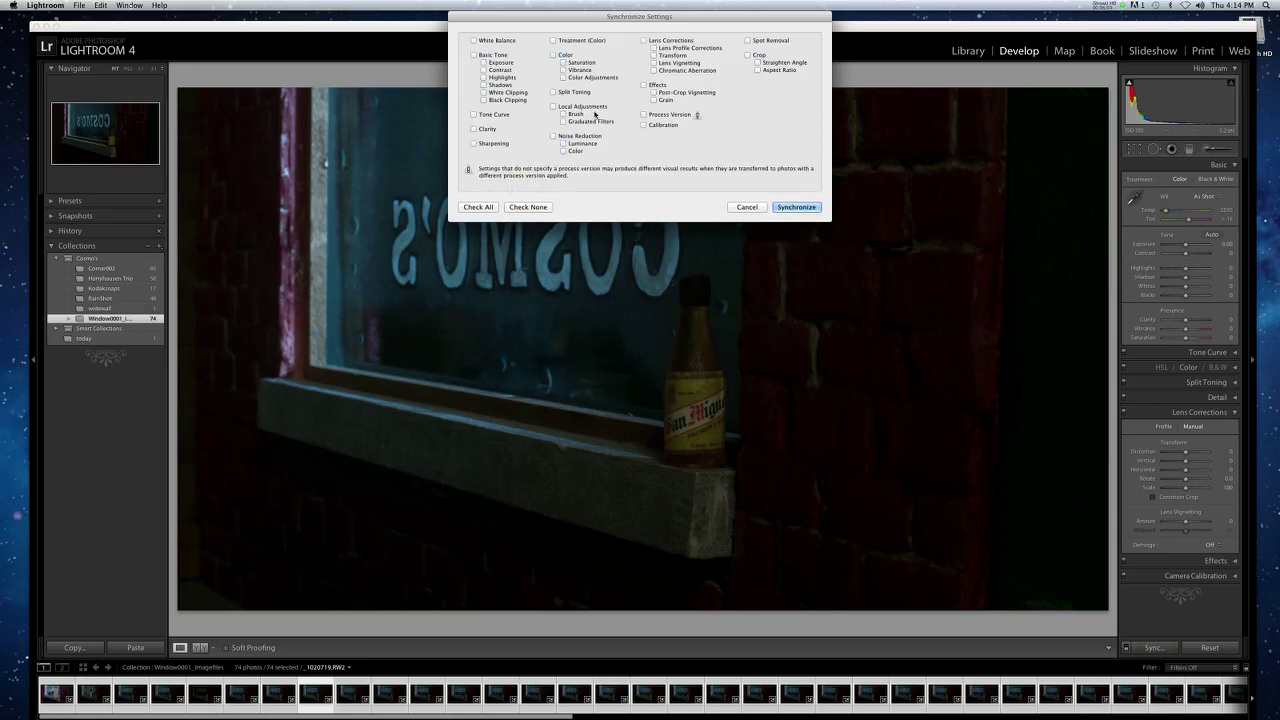
left_click(552, 107)
left_click(643, 114)
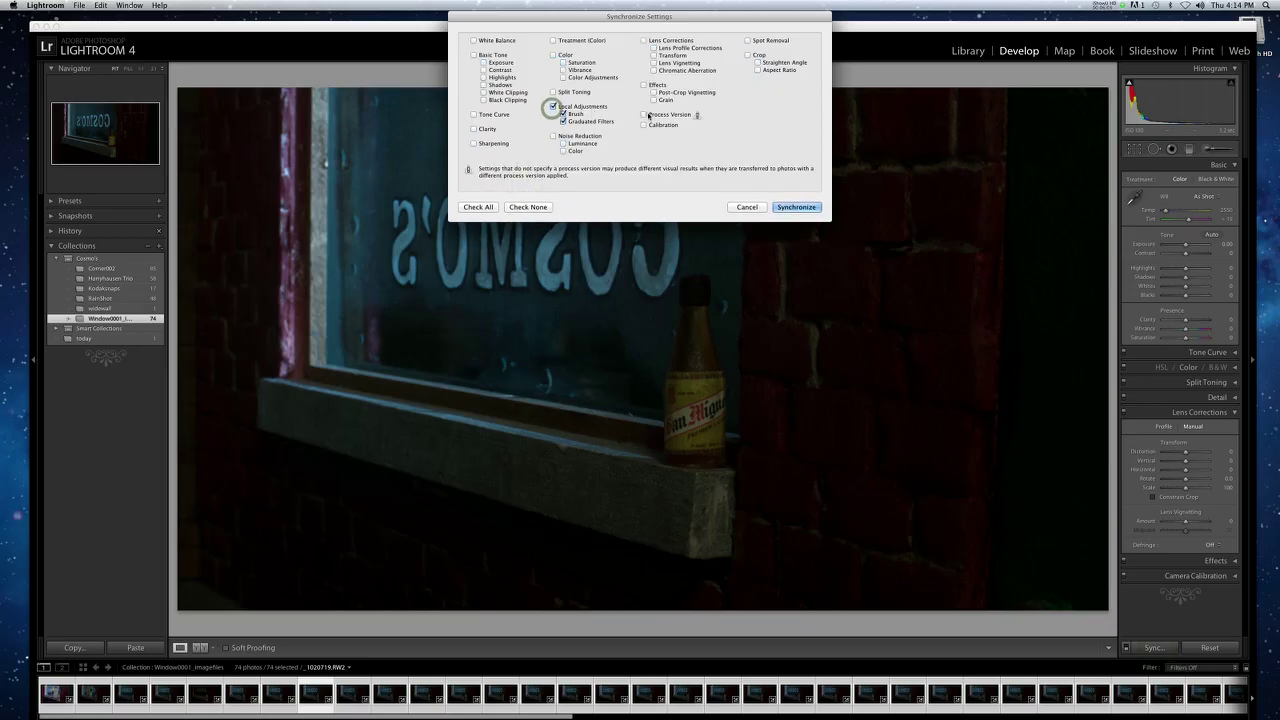
left_click(643, 124)
left_click(527, 180)
left_click(478, 195)
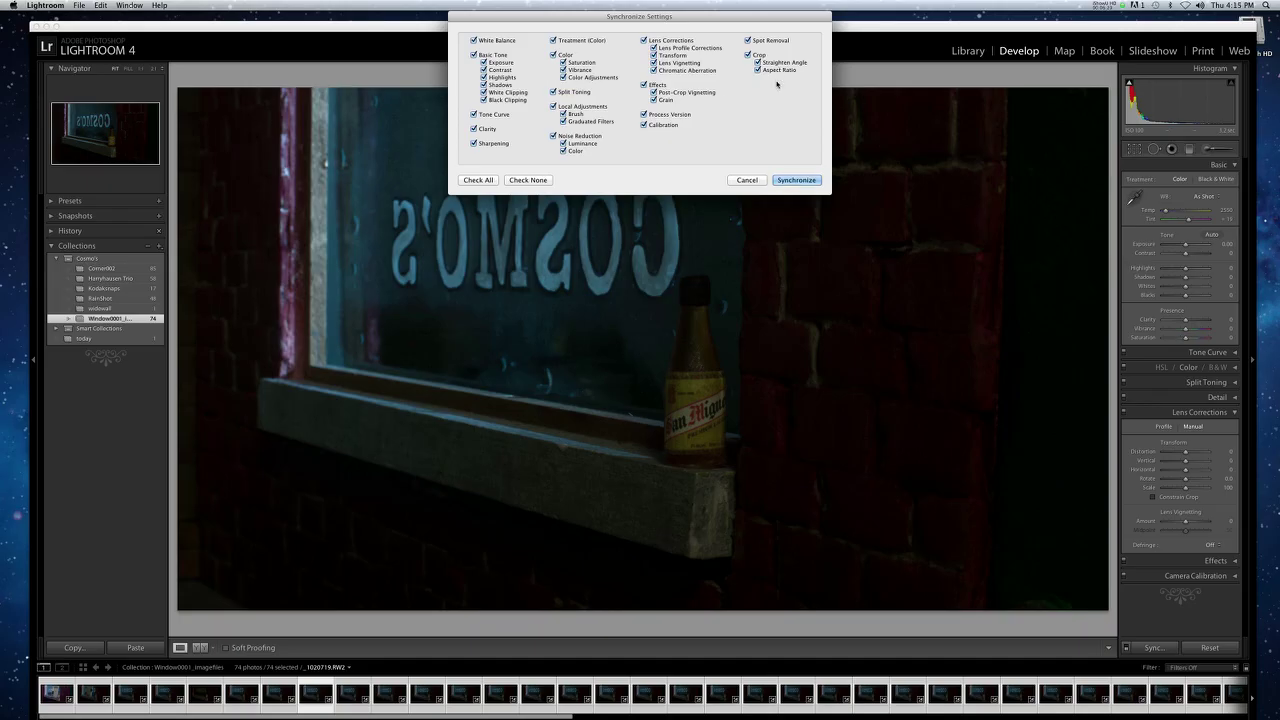
left_click(796, 180)
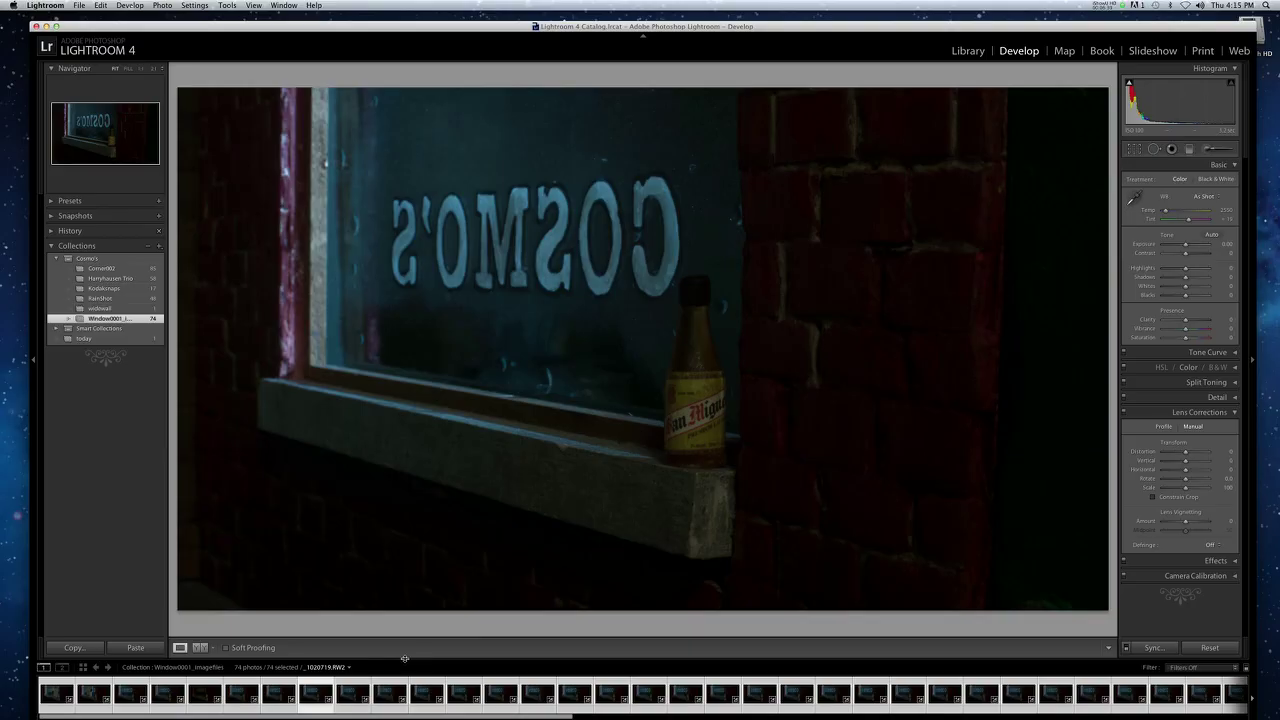
left_click(64, 689)
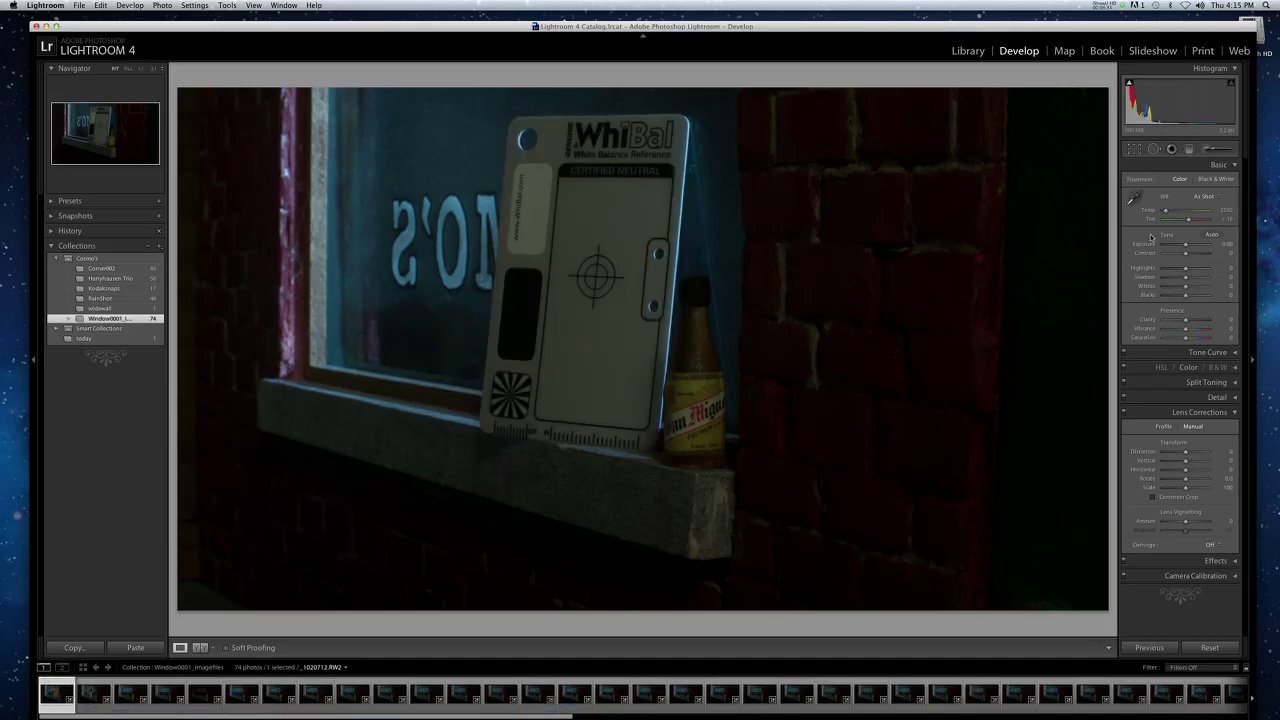
left_click_drag(1186, 247, 1201, 247)
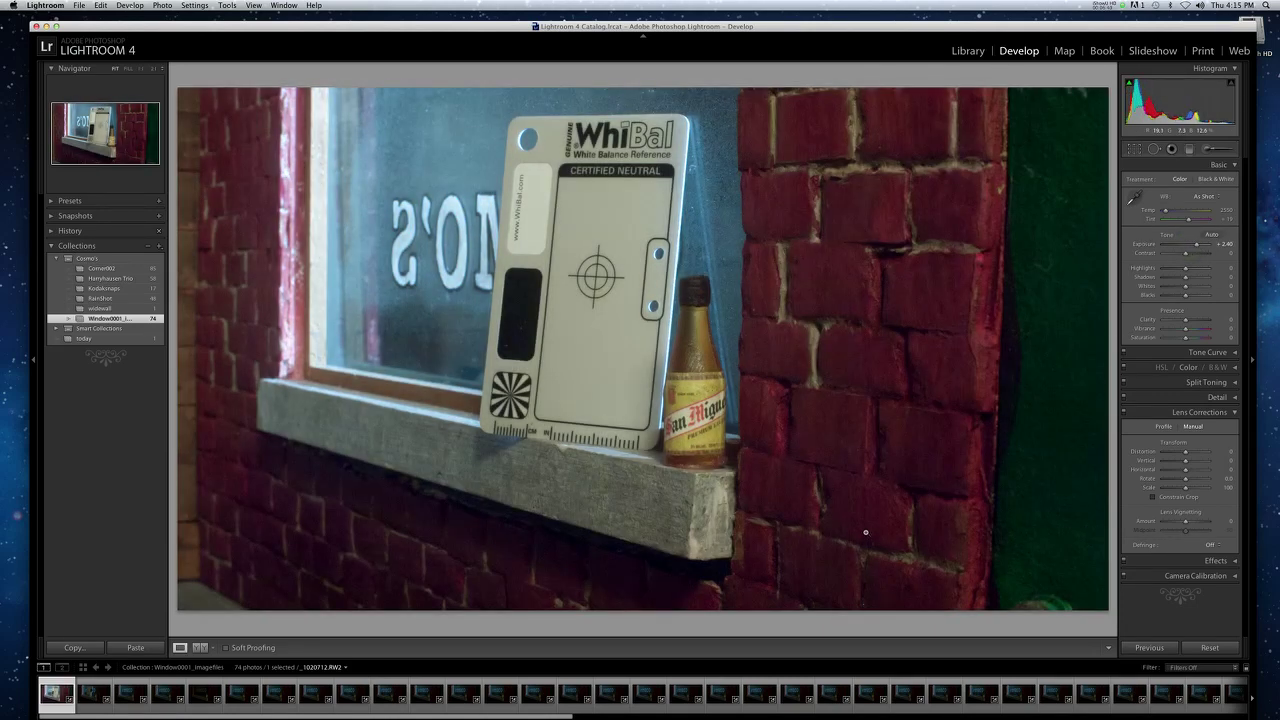
- Sync the +2.40 Exposure to all 74 frames, then view frame _1020717
key("super+a")
left_click(1153, 647)
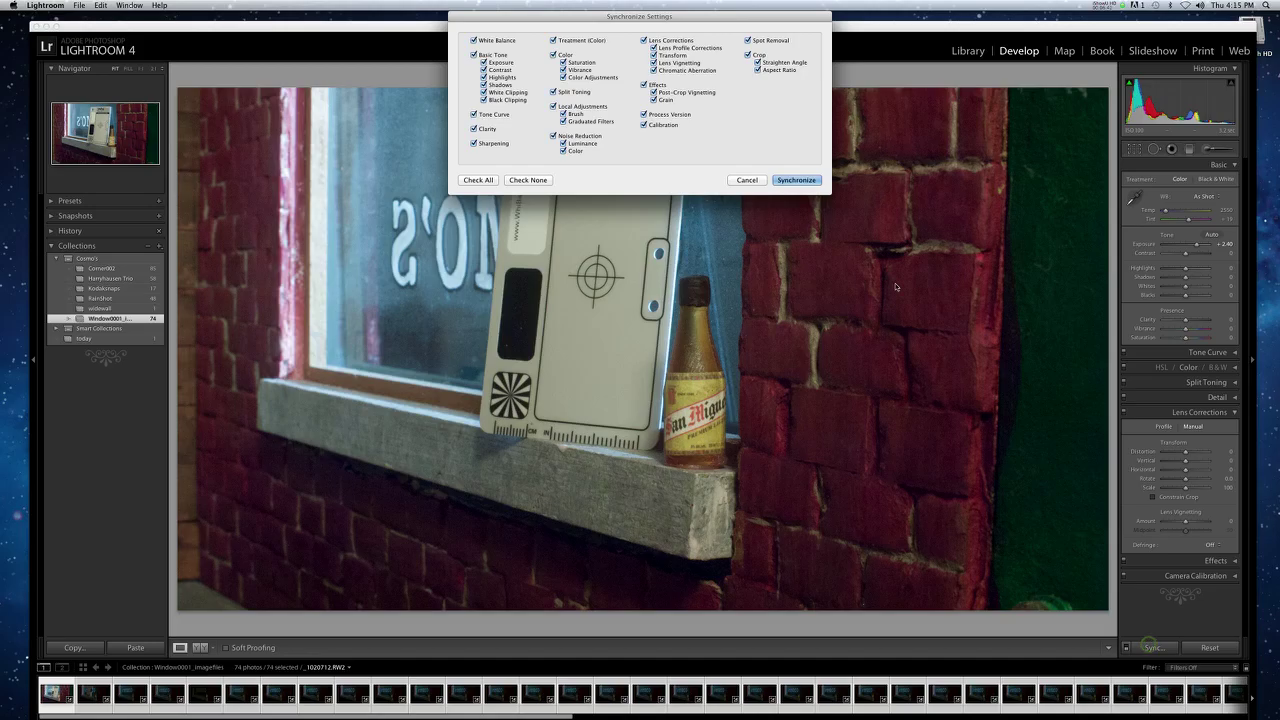
left_click(794, 180)
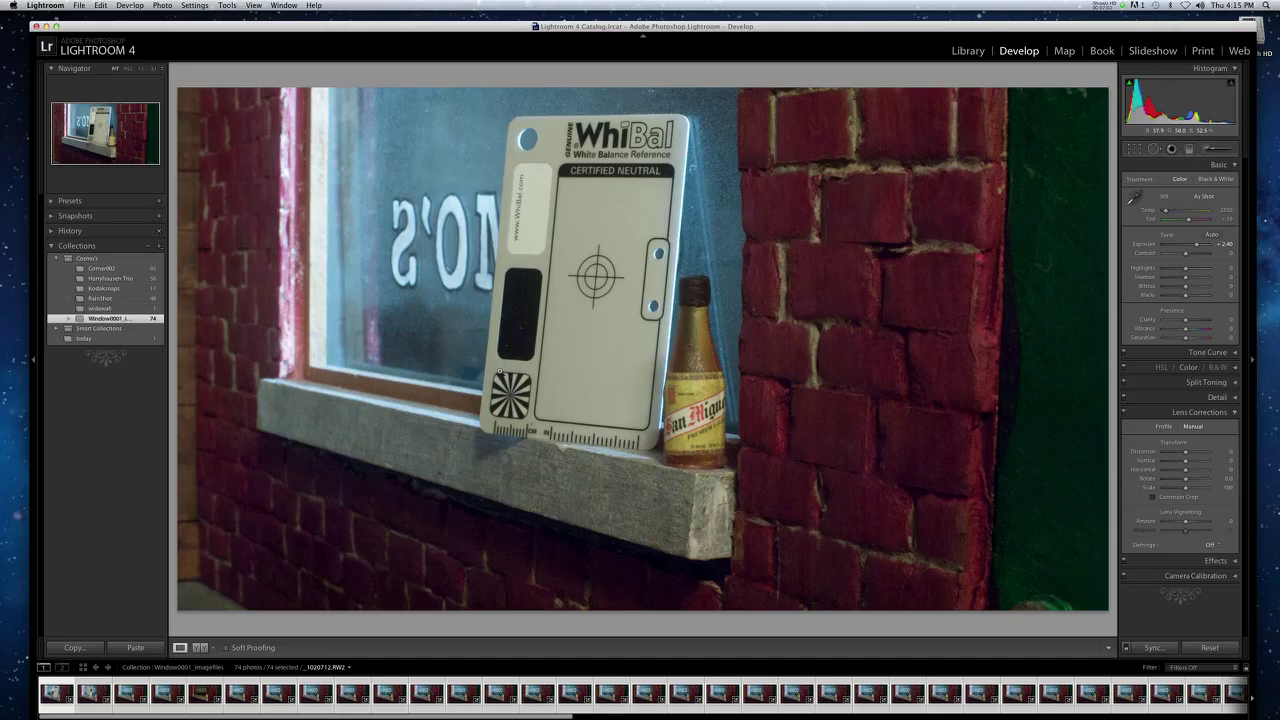
left_click(236, 688)
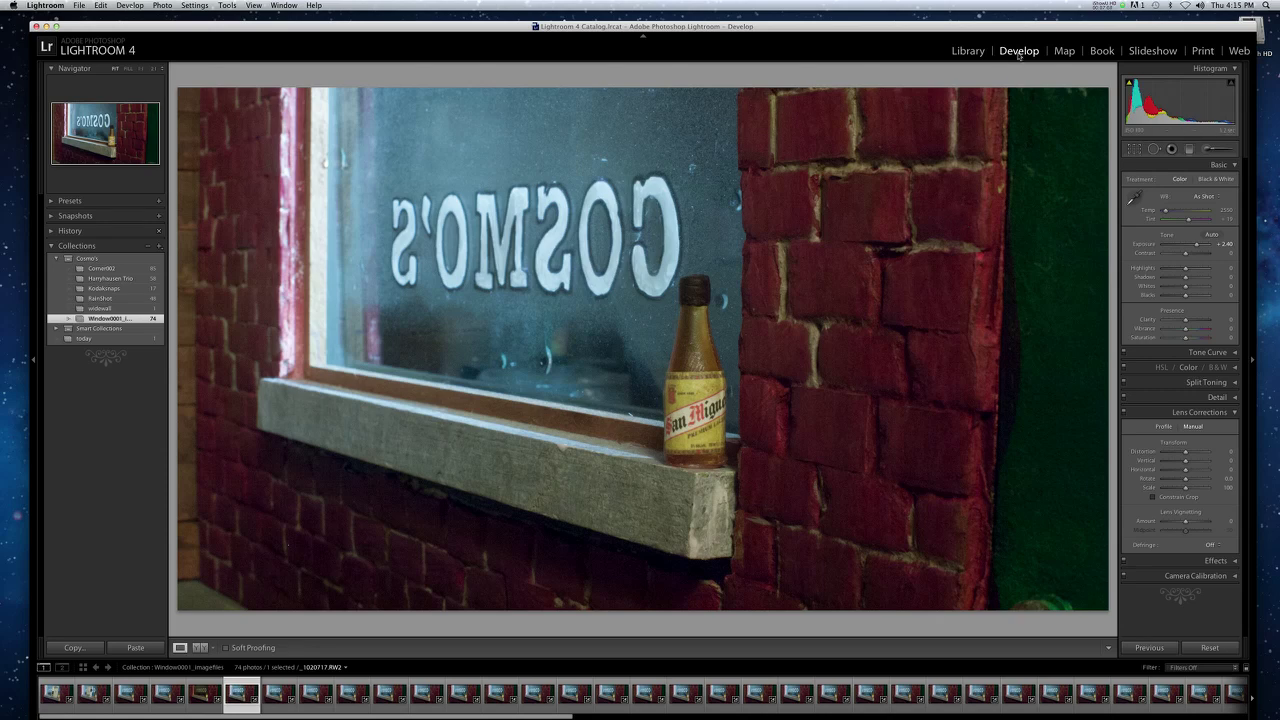
- Switch to the Crop Overlay tool and pick the 2.39 x 1 aspect ratio
left_click(1134, 149)
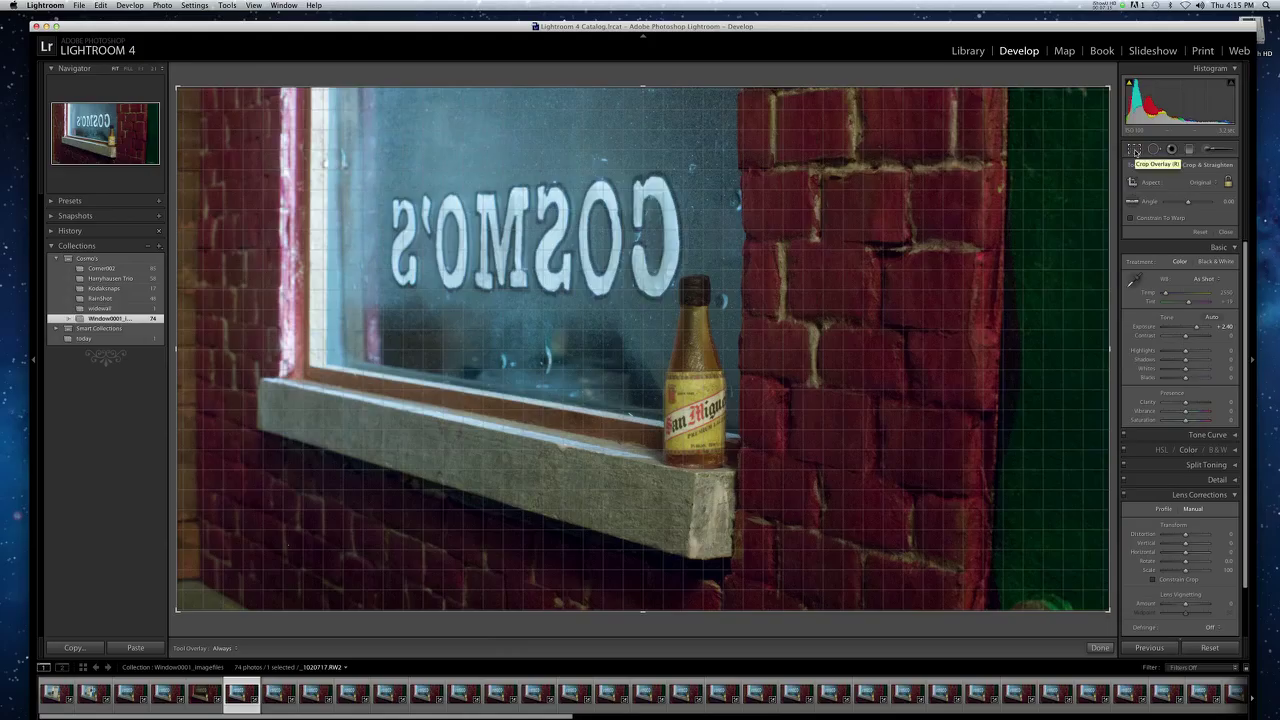
left_click(1200, 185)
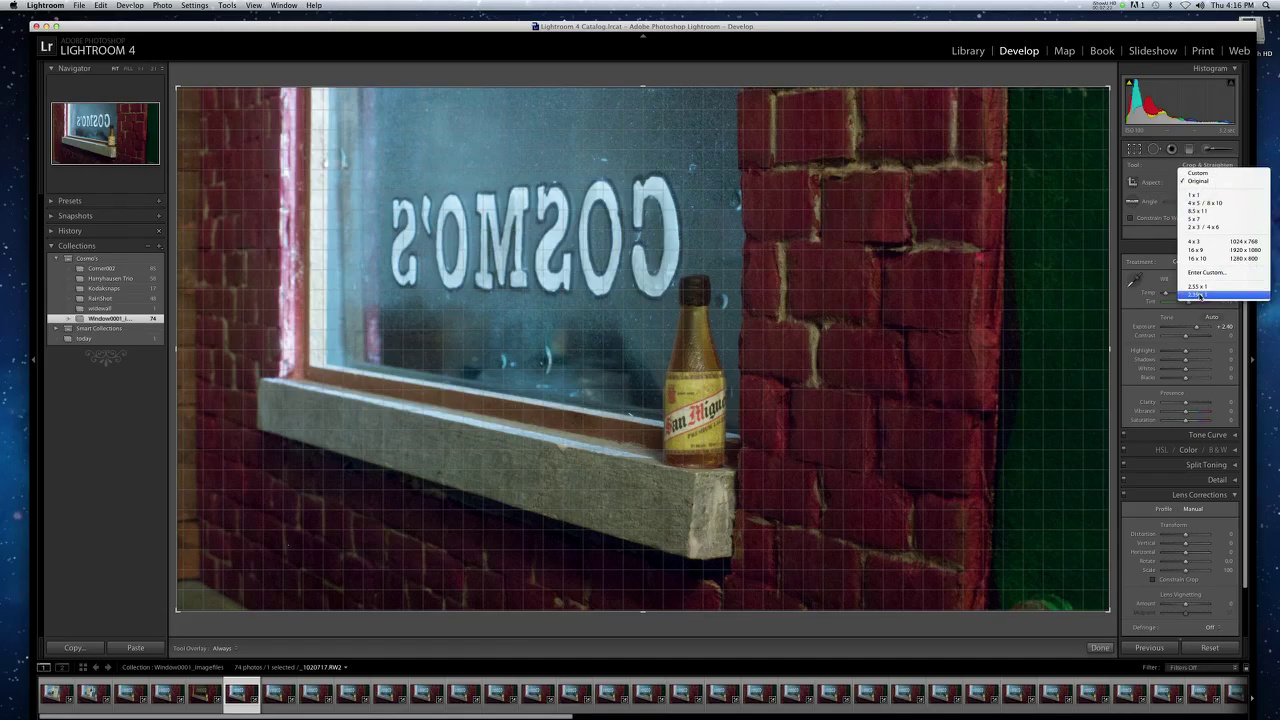
left_click(1197, 294)
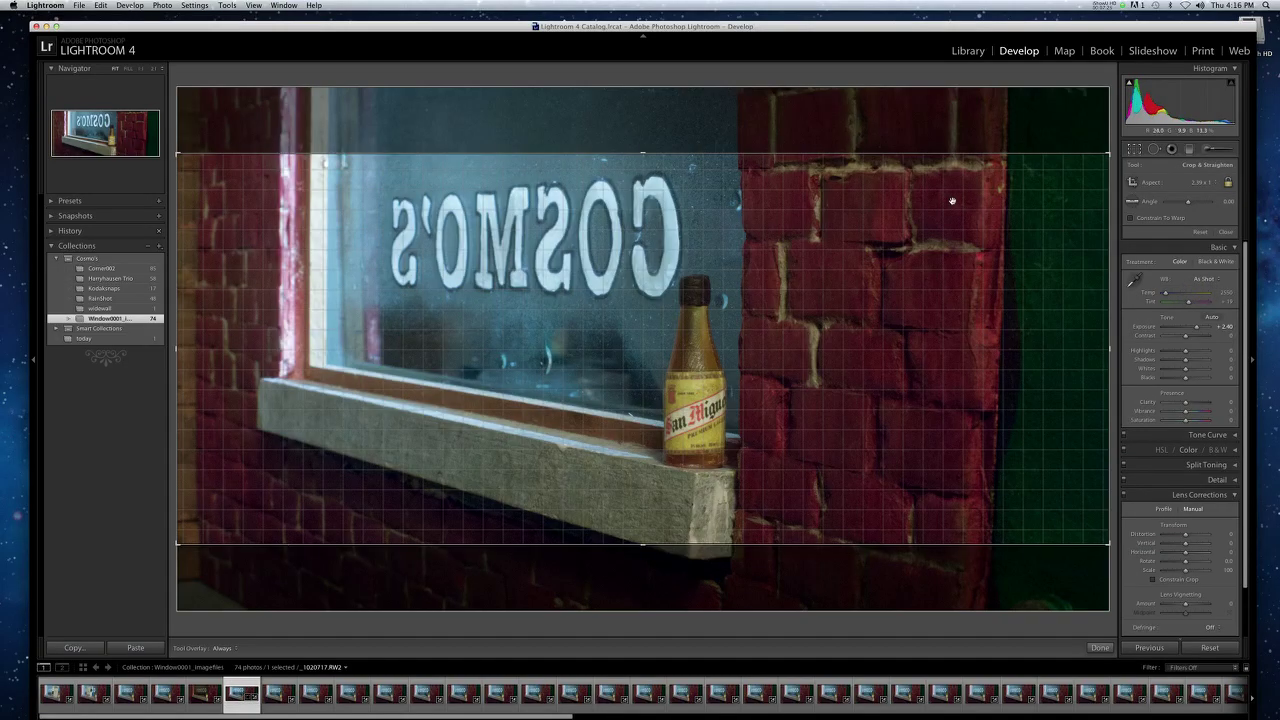
- Tighten the 2.39 x 1 crop around the San Miguel bottle and sill, then commit it
left_click_drag(915, 153, 881, 191)
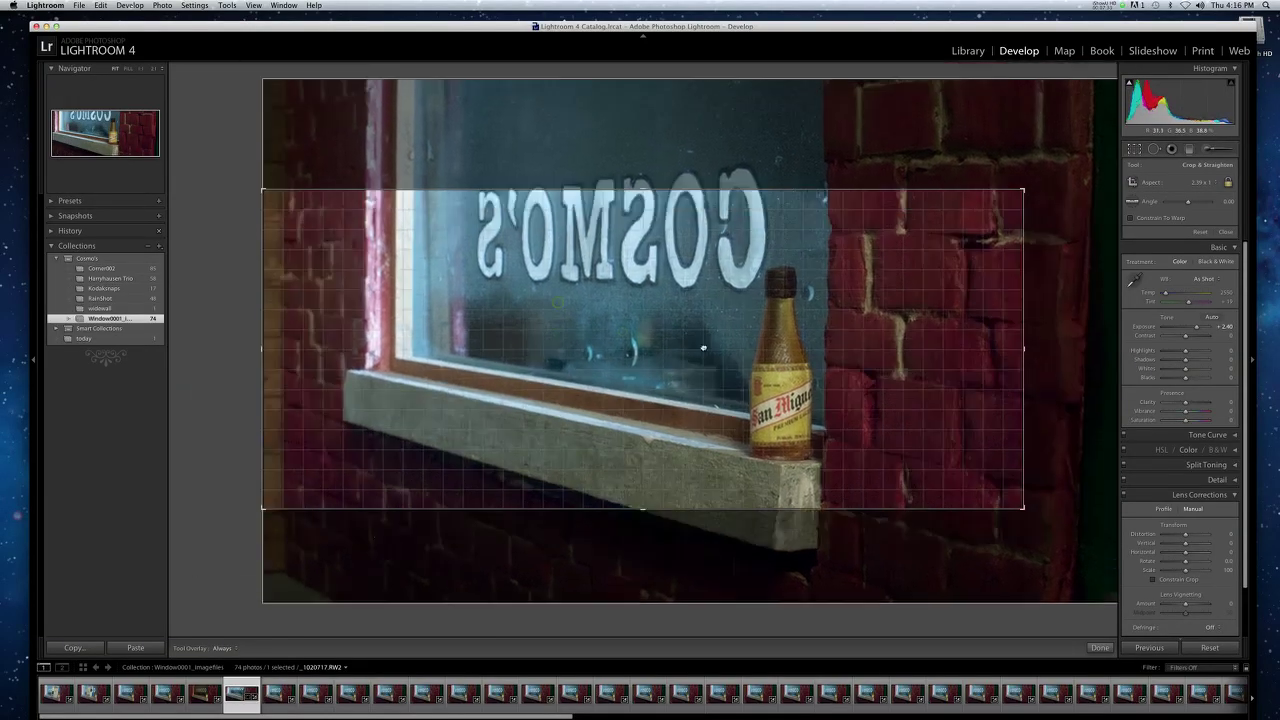
left_click_drag(703, 348, 468, 298)
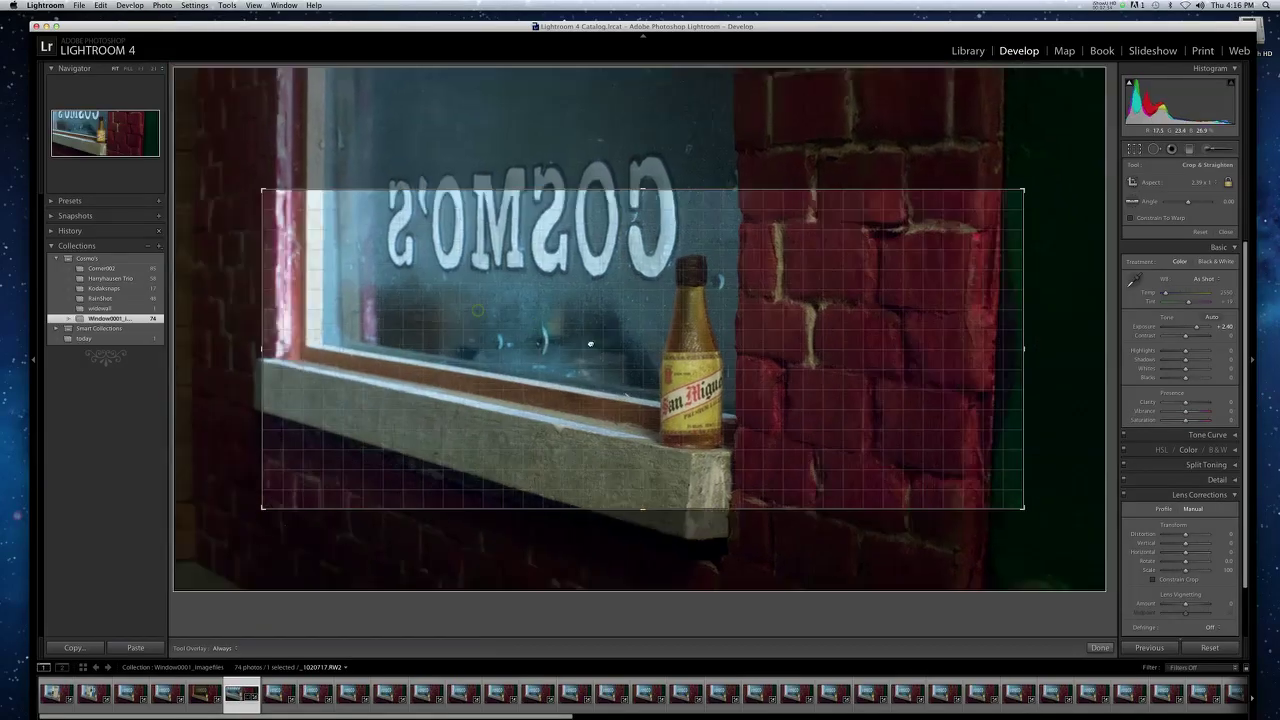
left_click_drag(839, 191, 708, 308)
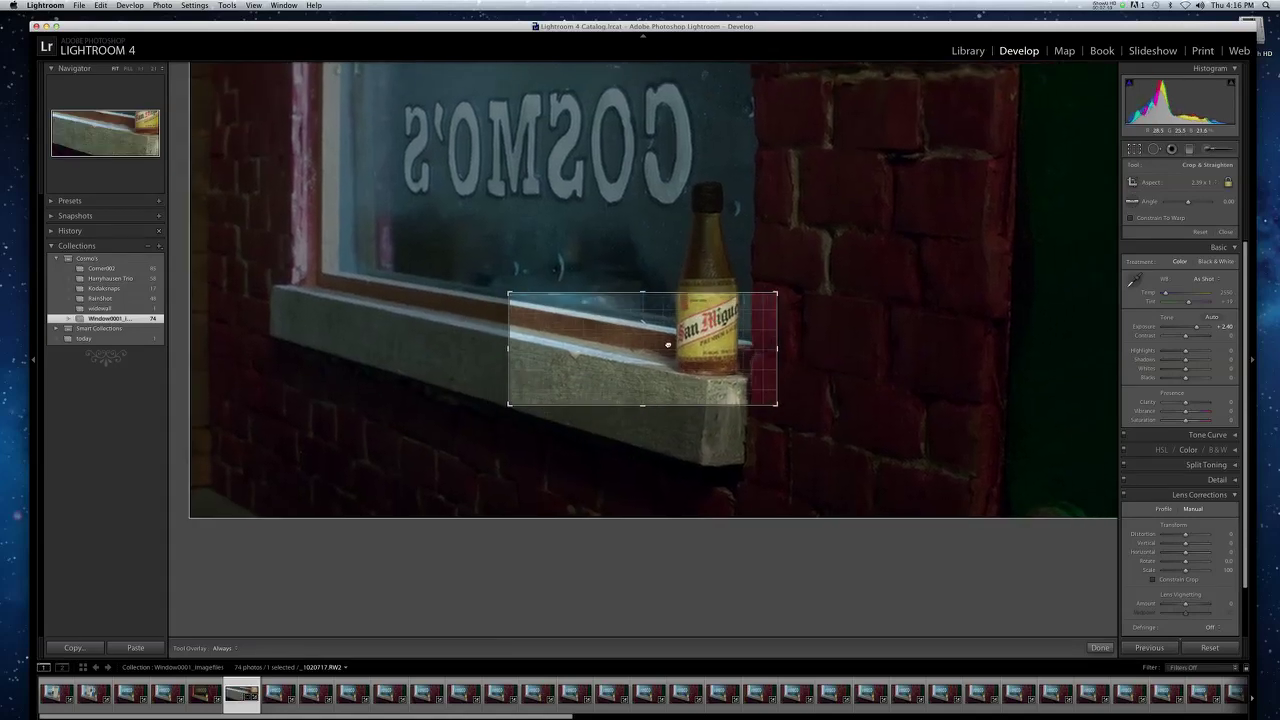
left_click(1225, 231)
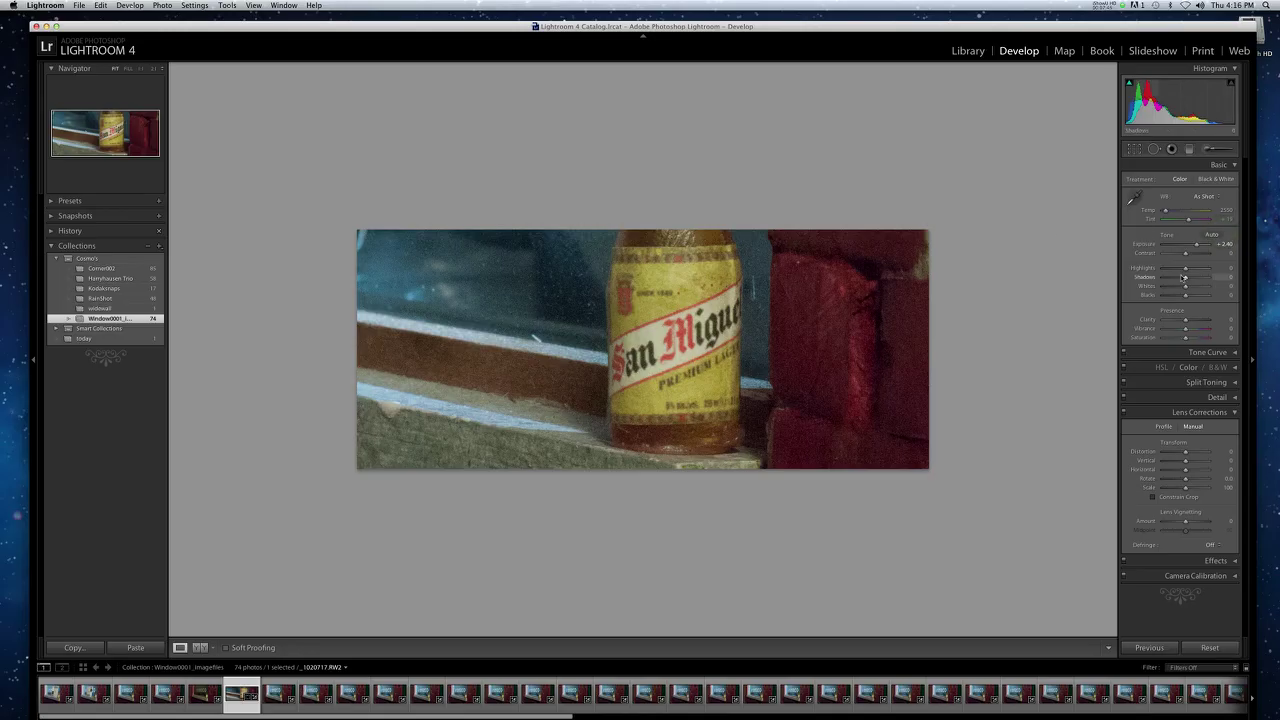
- Reopen the crop and reframe it on the COSMO'S sign, bottle and sill
left_click(1134, 149)
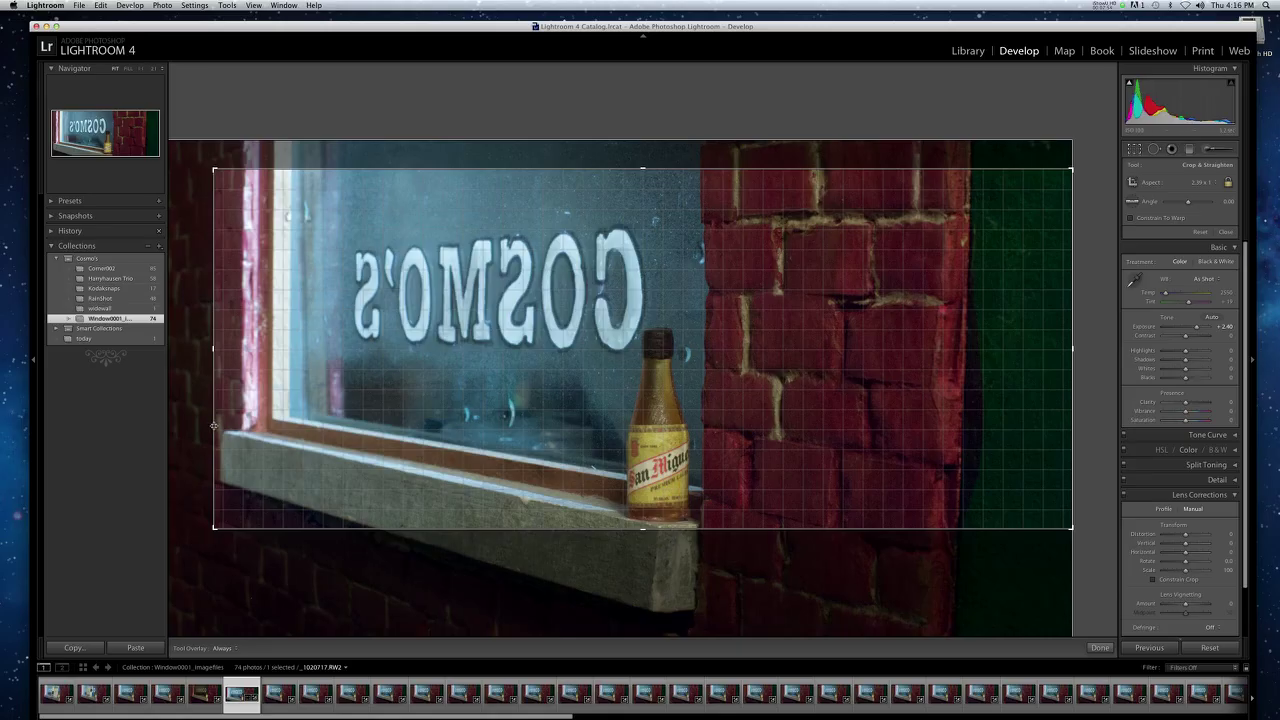
left_click_drag(215, 423, 181, 427)
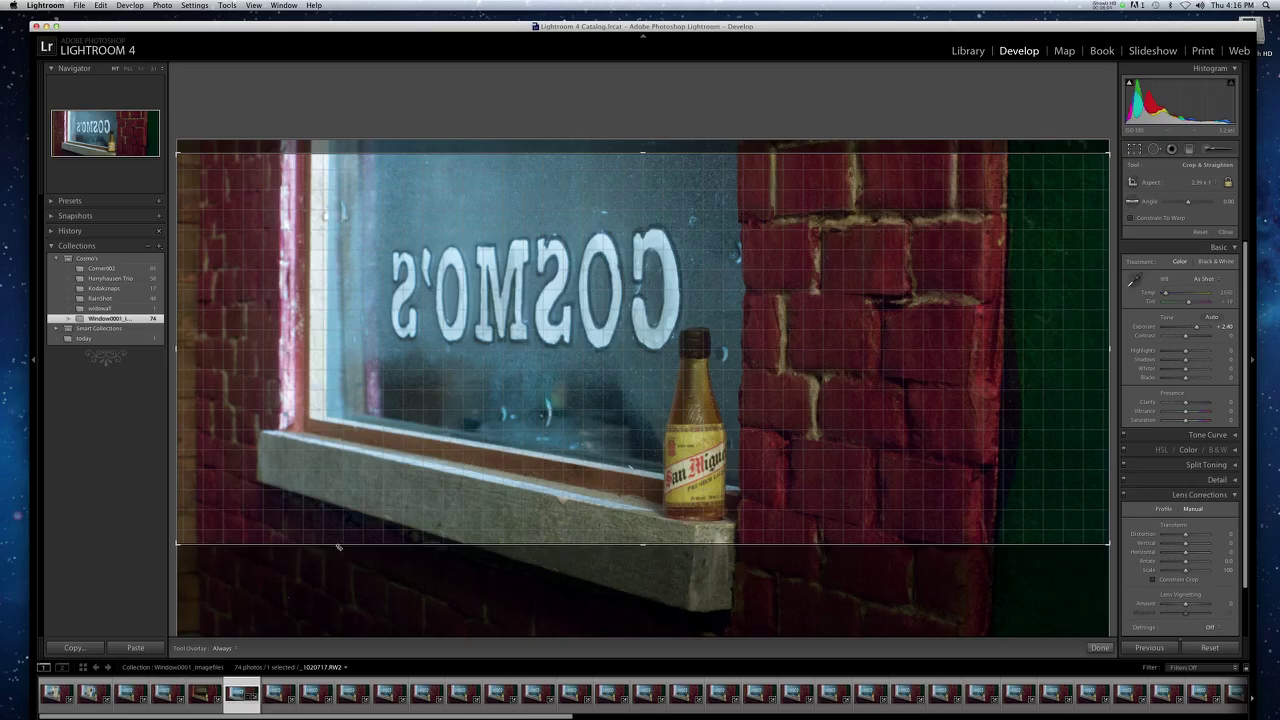
left_click_drag(337, 549, 386, 450)
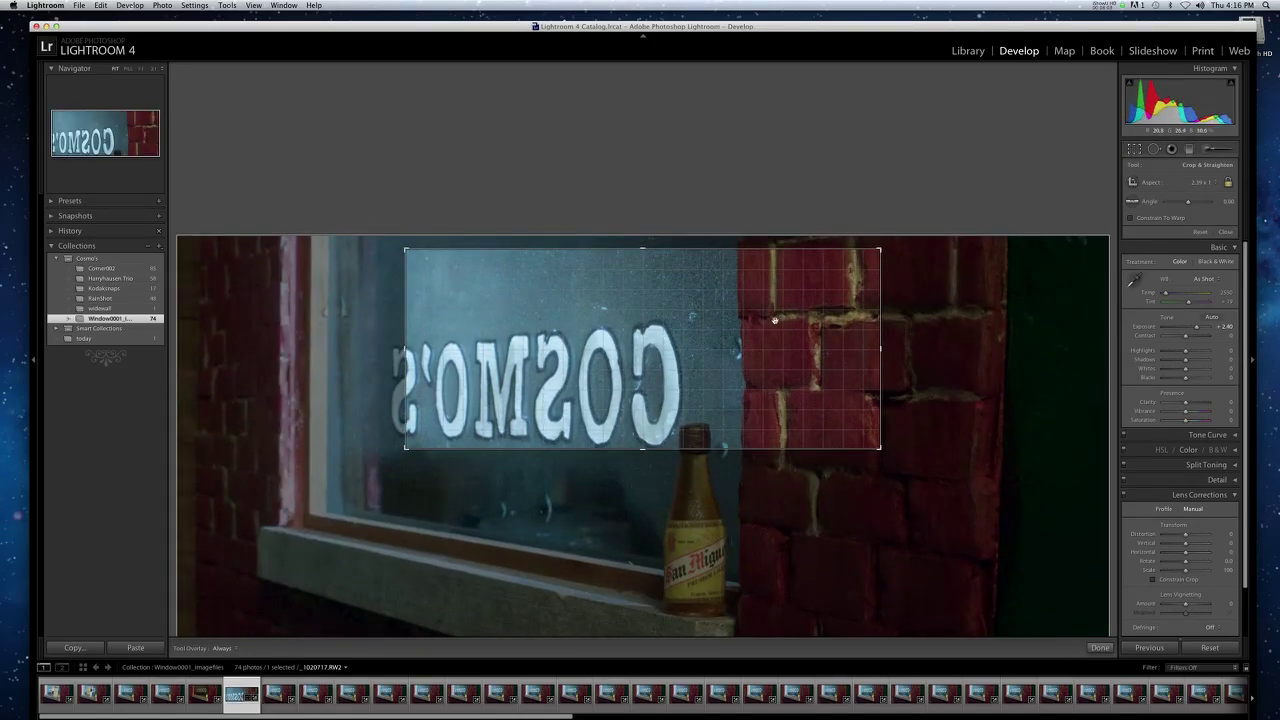
left_click_drag(803, 309, 925, 348)
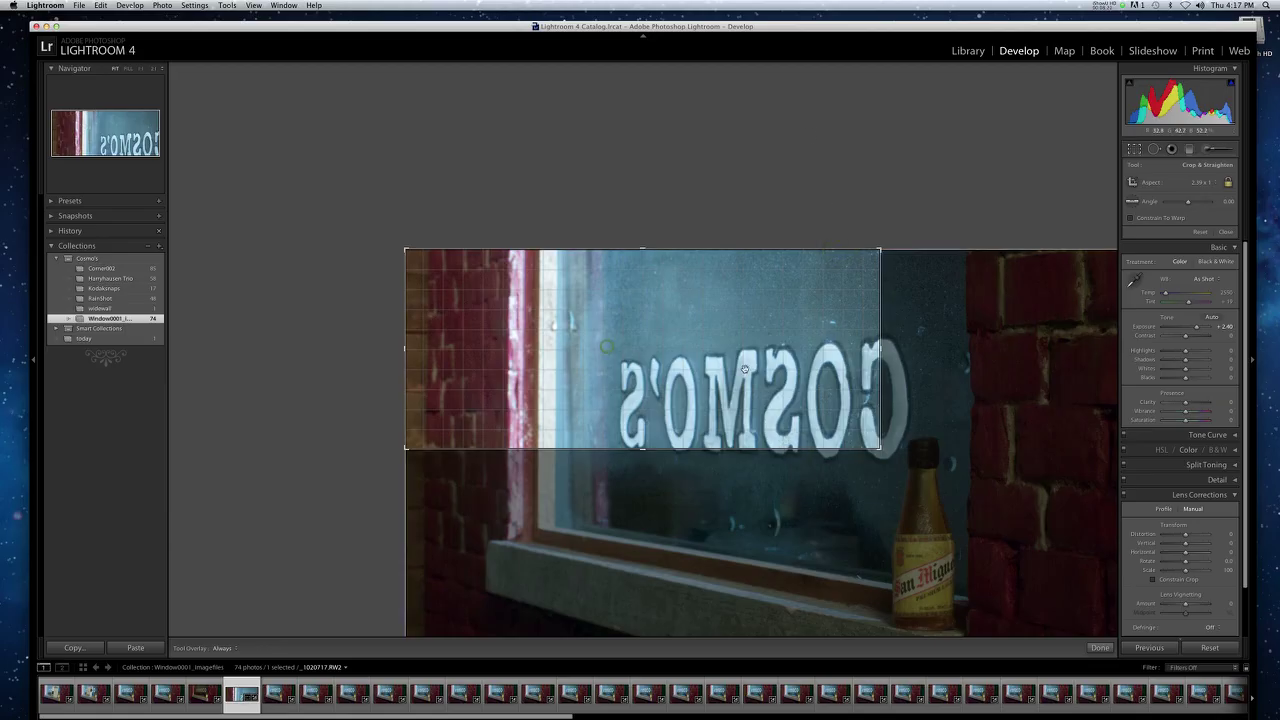
left_click_drag(897, 416, 849, 381)
left_click_drag(762, 322, 650, 178)
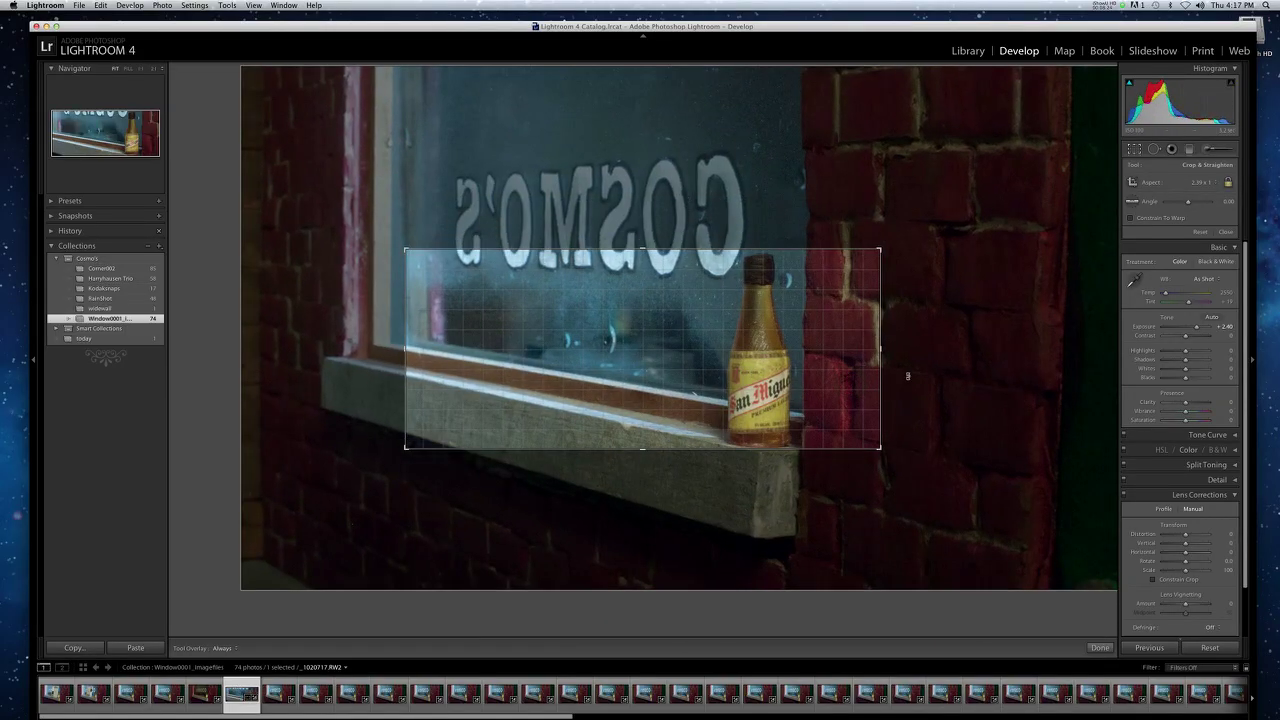
left_click_drag(880, 396, 1005, 428)
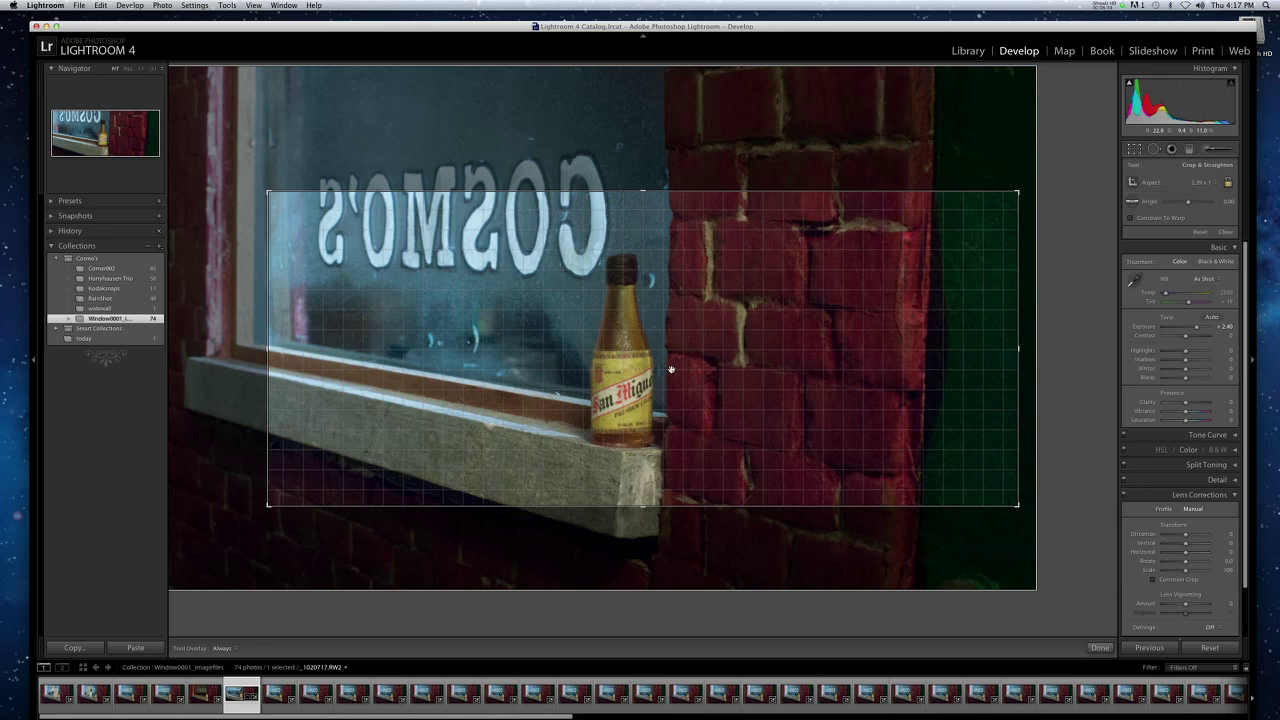
- Enlarge and recentre the crop to take in the brick wall up to the photo's edge
left_click_drag(563, 358, 808, 402)
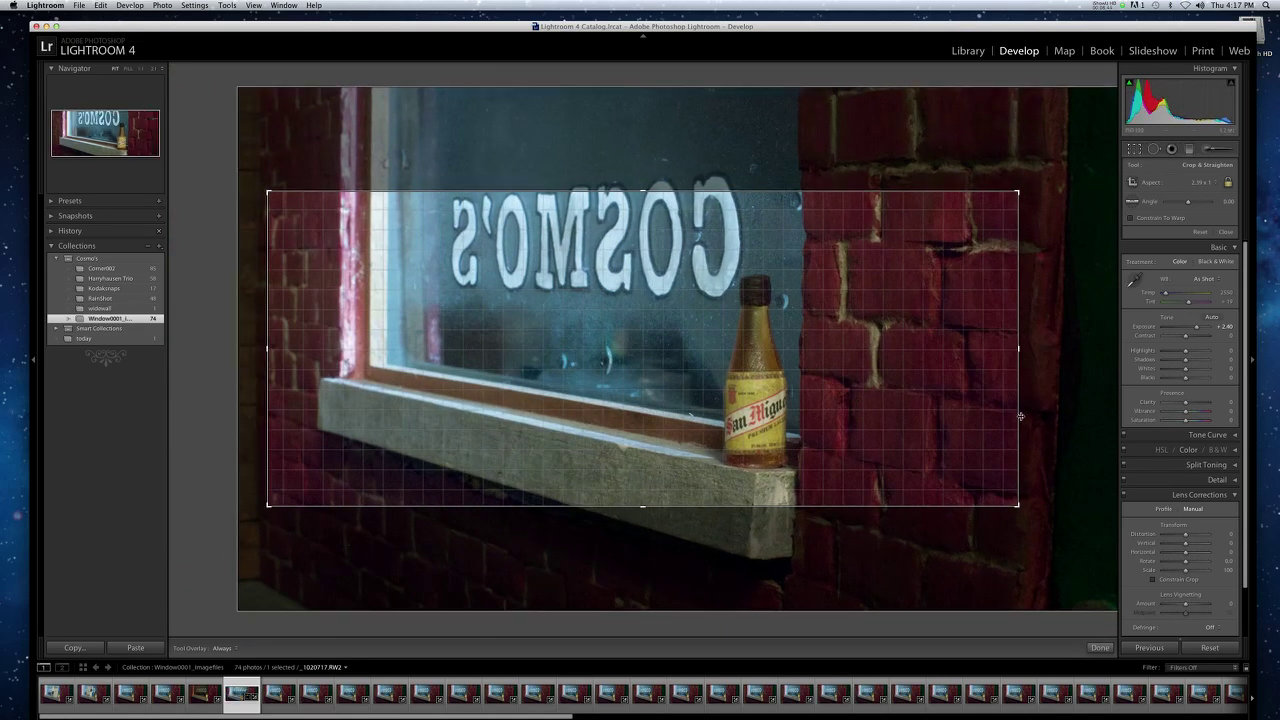
mouse_move(1018, 418)
left_mouse_down()
mouse_move(1100, 431)
mouse_move(1032, 419)
left_mouse_up()
left_click_drag(866, 393, 880, 394)
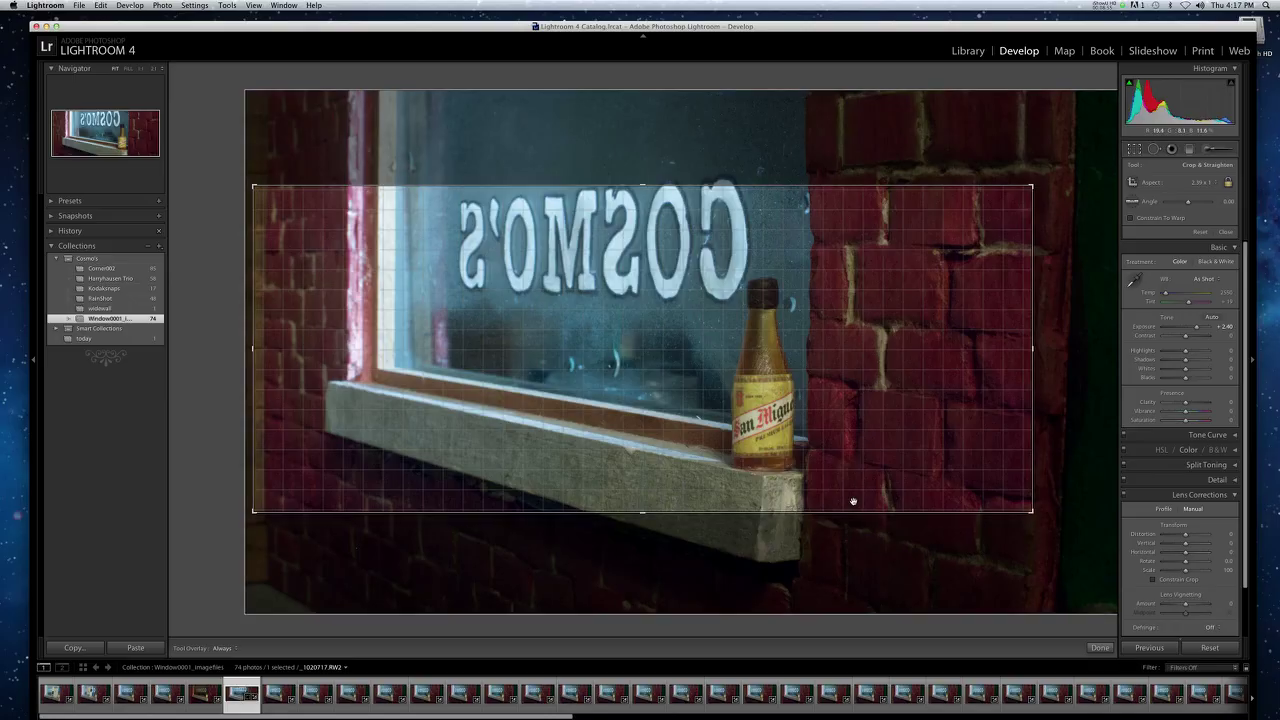
left_click_drag(858, 511, 858, 516)
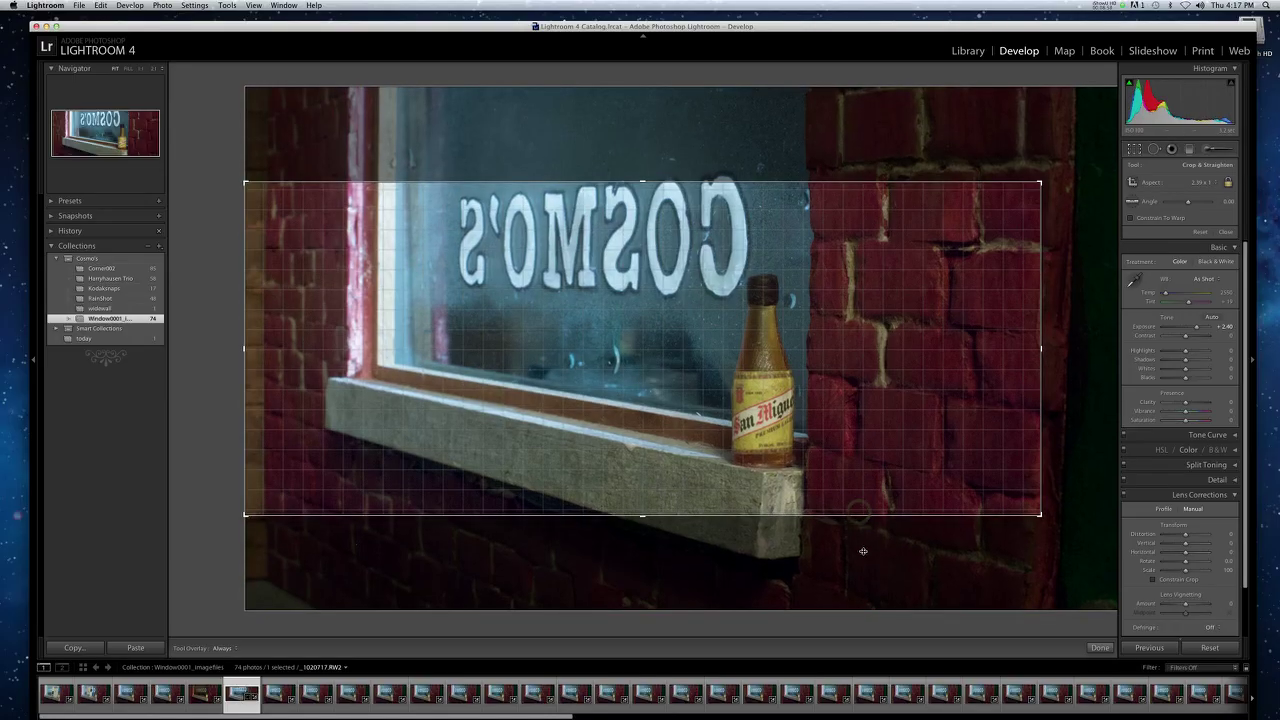
left_click_drag(1039, 454, 1084, 477)
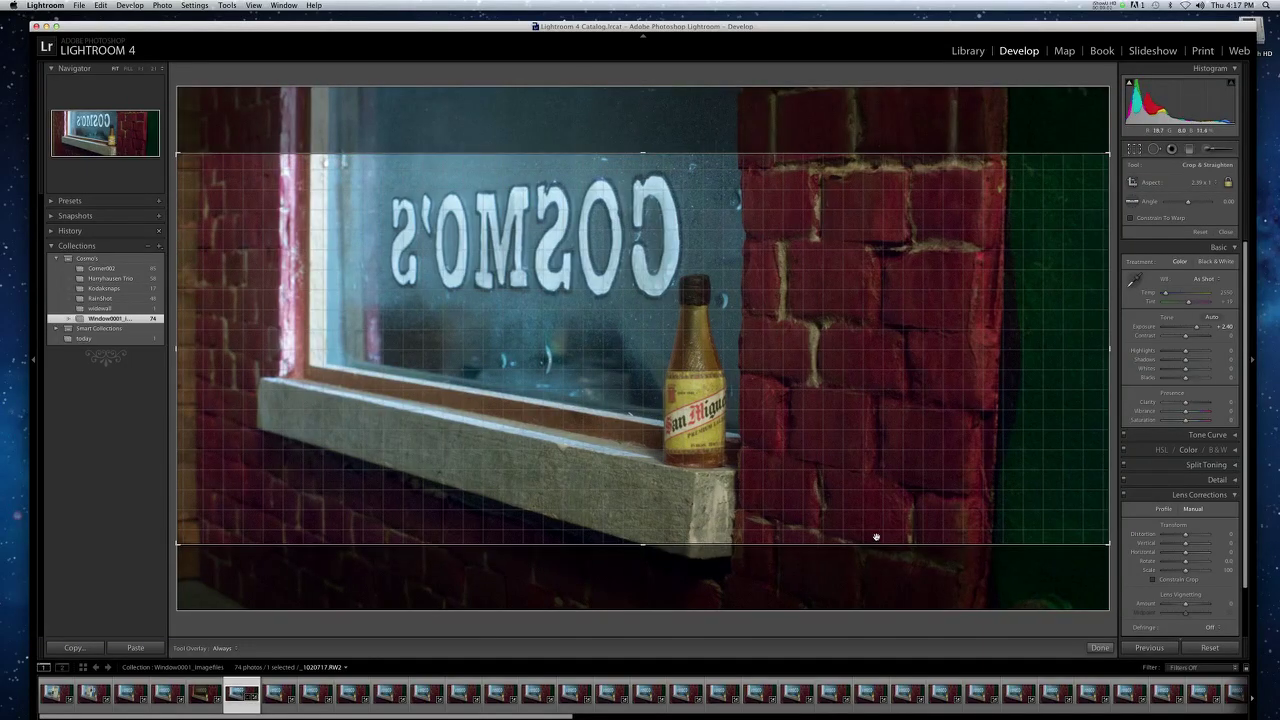
left_click_drag(802, 388, 806, 366)
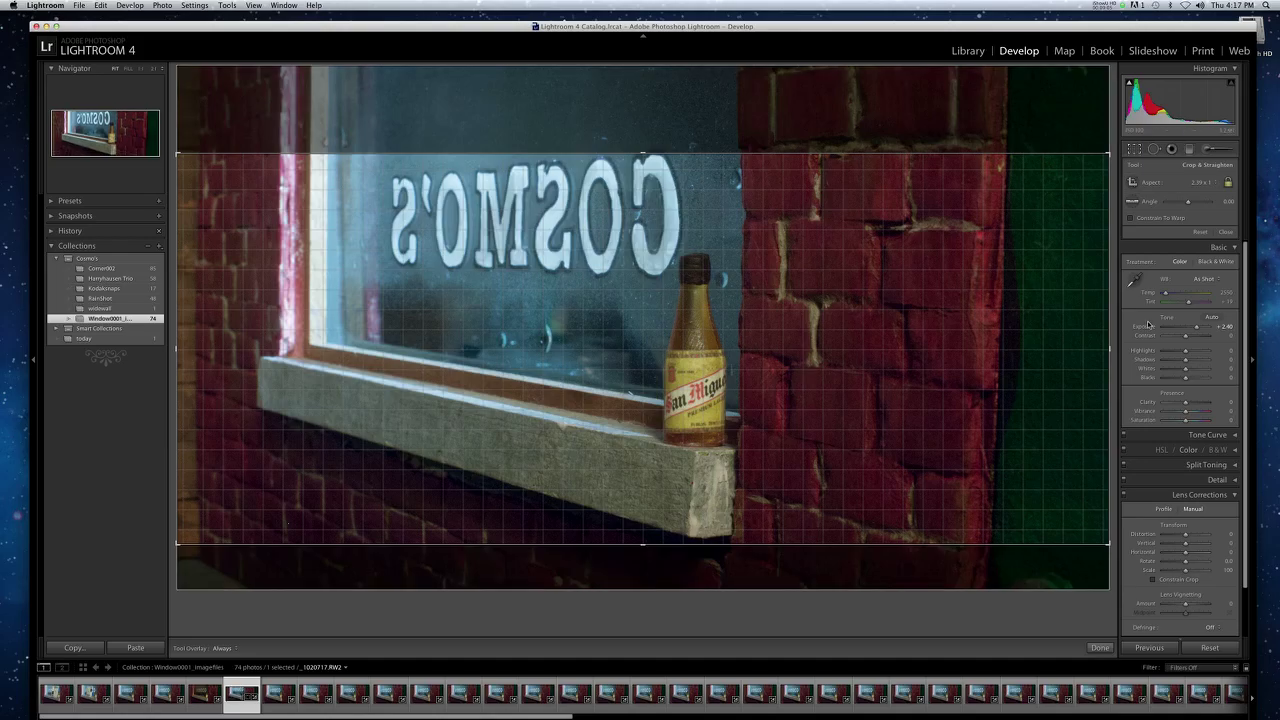
- Apply the wide crop, set Exposure to +1.30, lift the shadows and lower Saturation to -13
left_click(1226, 233)
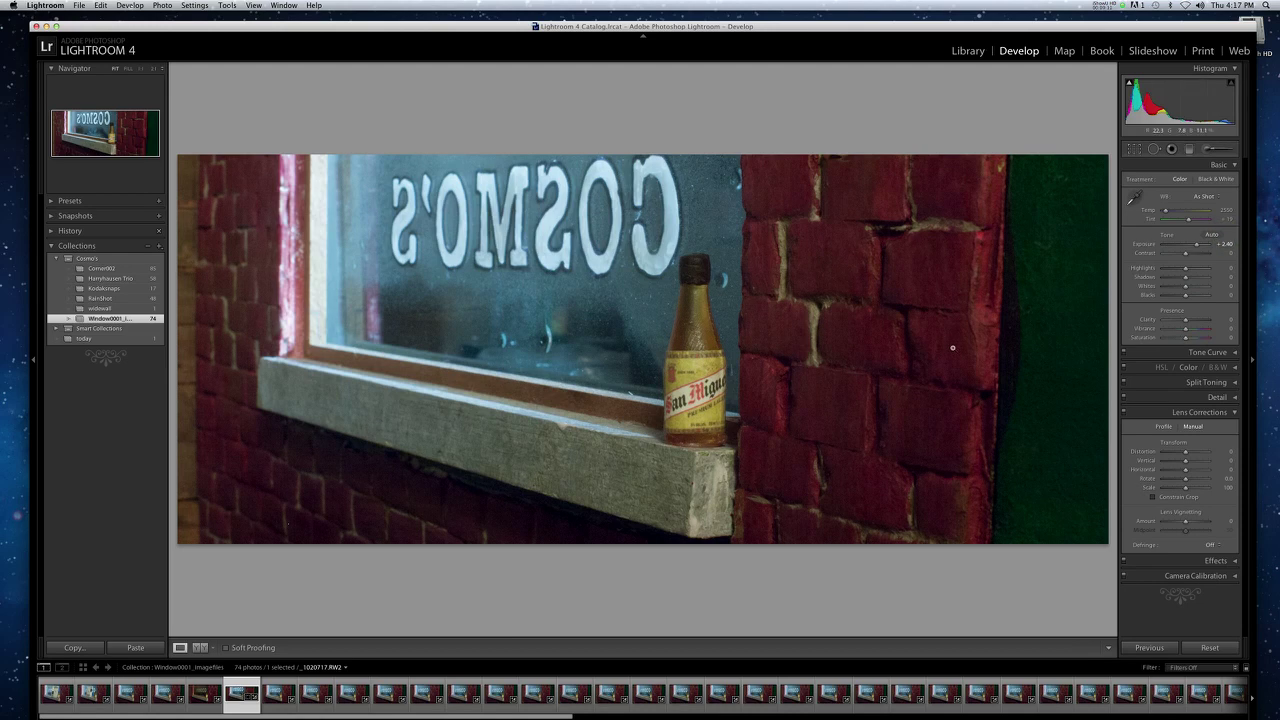
left_click_drag(1197, 244, 1180, 254)
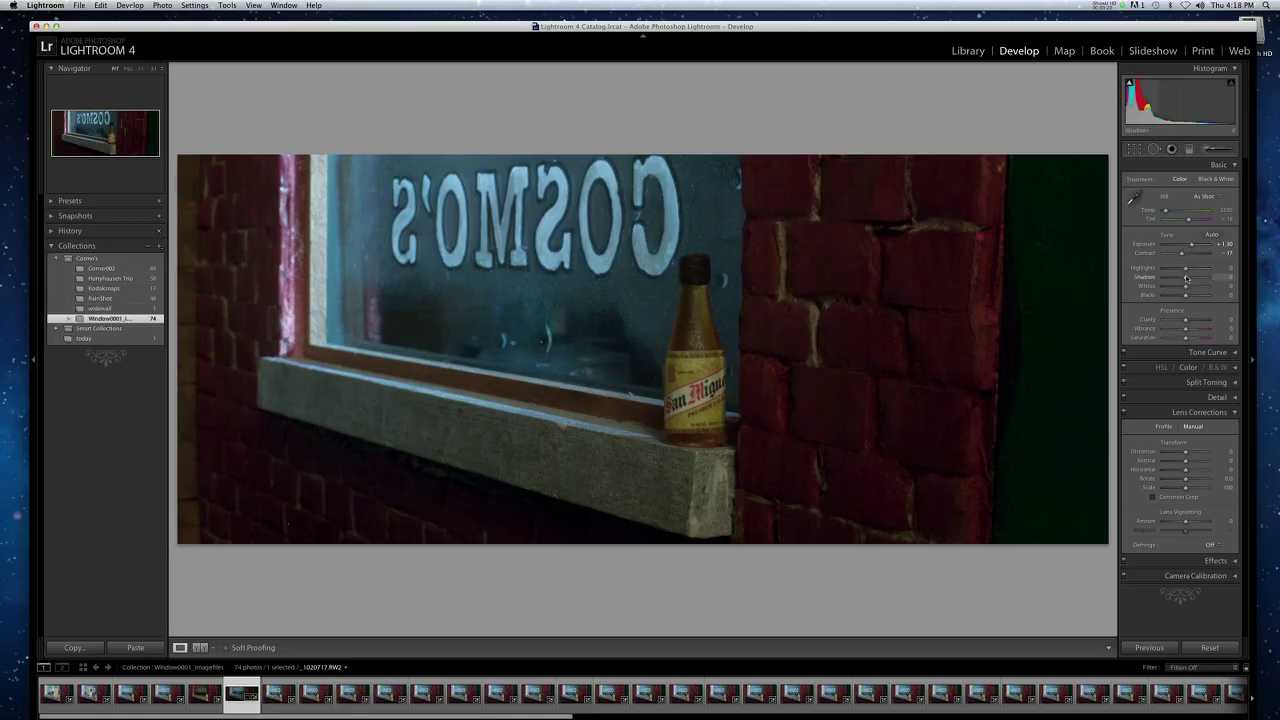
mouse_move(1189, 279)
left_mouse_down()
mouse_move(1168, 281)
mouse_move(1201, 271)
mouse_move(1172, 271)
mouse_move(1198, 287)
mouse_move(1171, 288)
mouse_move(1201, 297)
mouse_move(1186, 297)
left_mouse_up()
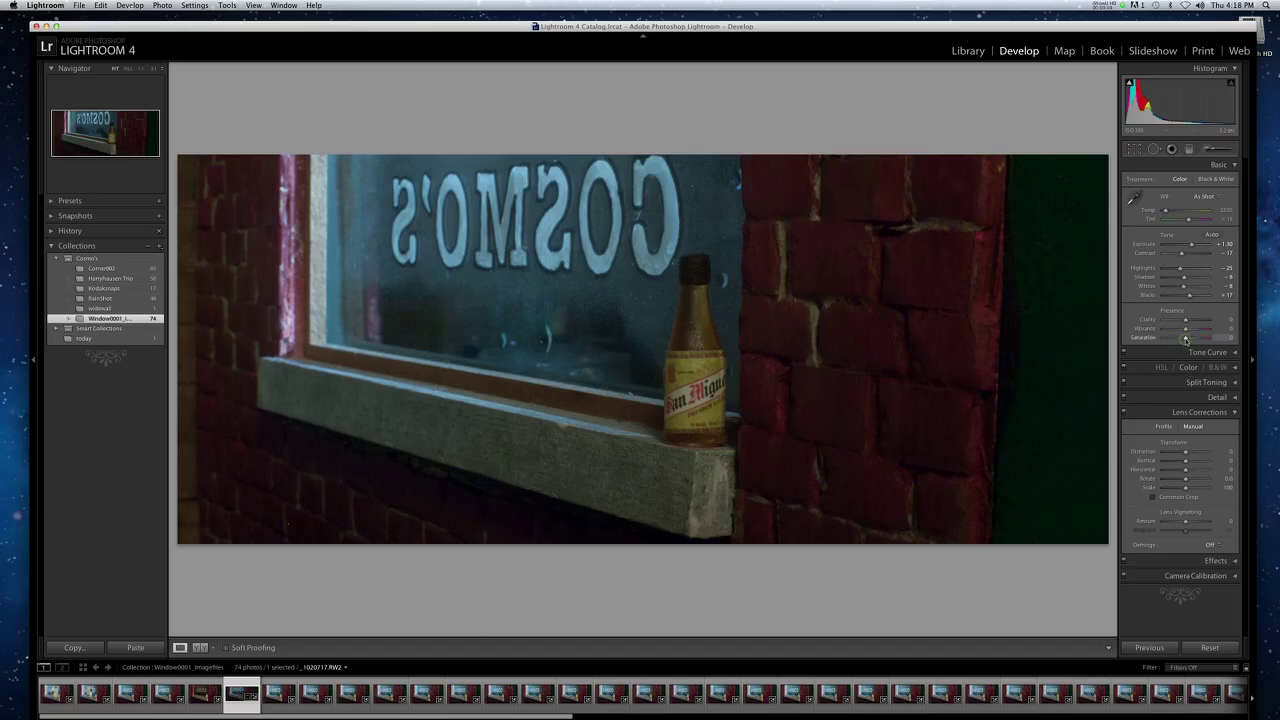
mouse_move(1186, 339)
left_mouse_down()
mouse_move(1163, 340)
mouse_move(1191, 340)
left_mouse_up()
mouse_move(1188, 340)
left_mouse_down()
mouse_move(1177, 332)
mouse_move(1187, 340)
left_mouse_up()
- Set manual lens corrections to Distortion -1, Vertical -4, Horizontal -5 and Rotate -0.5
left_click_drag(1185, 459, 1186, 459)
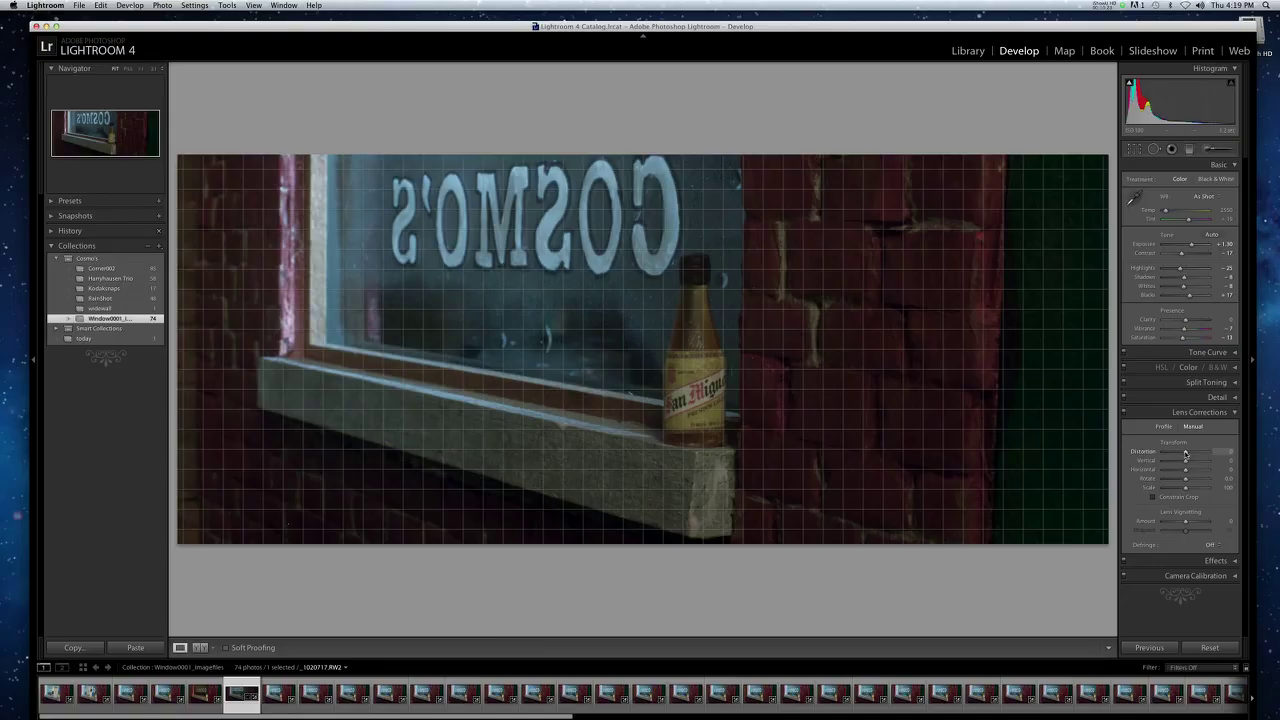
left_click_drag(1186, 453, 1169, 453)
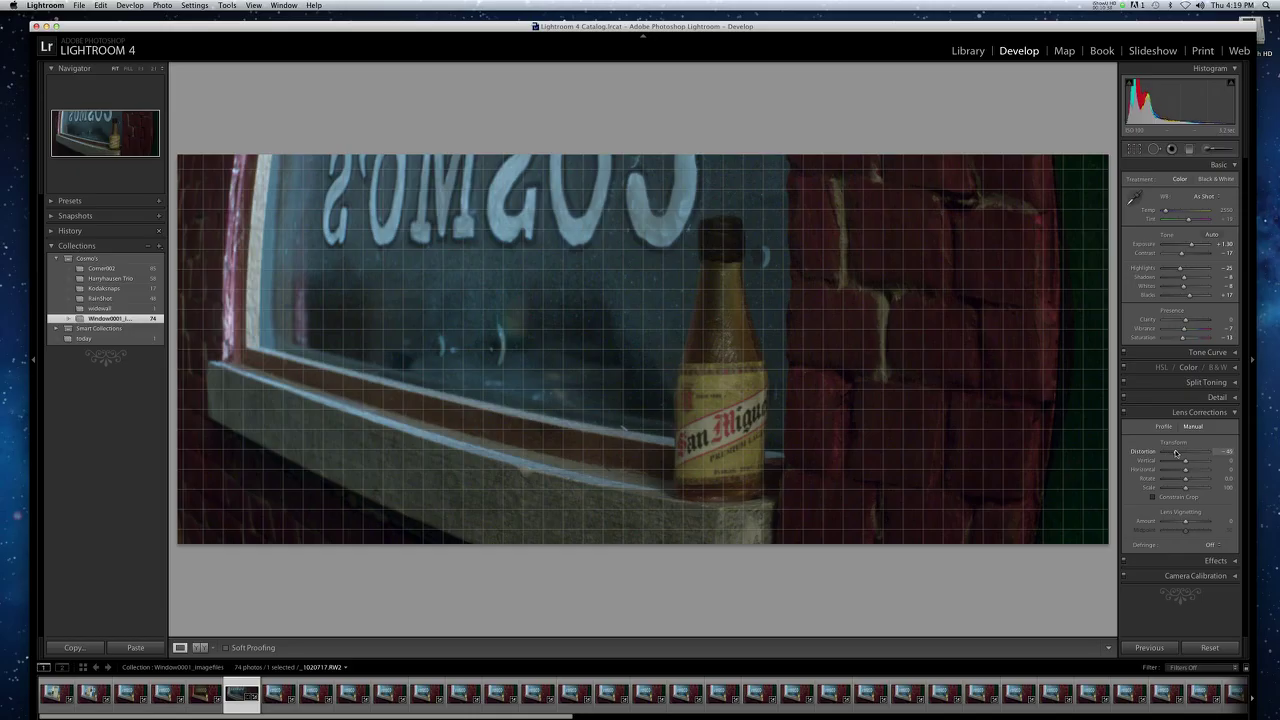
left_click_drag(1176, 453, 1210, 452)
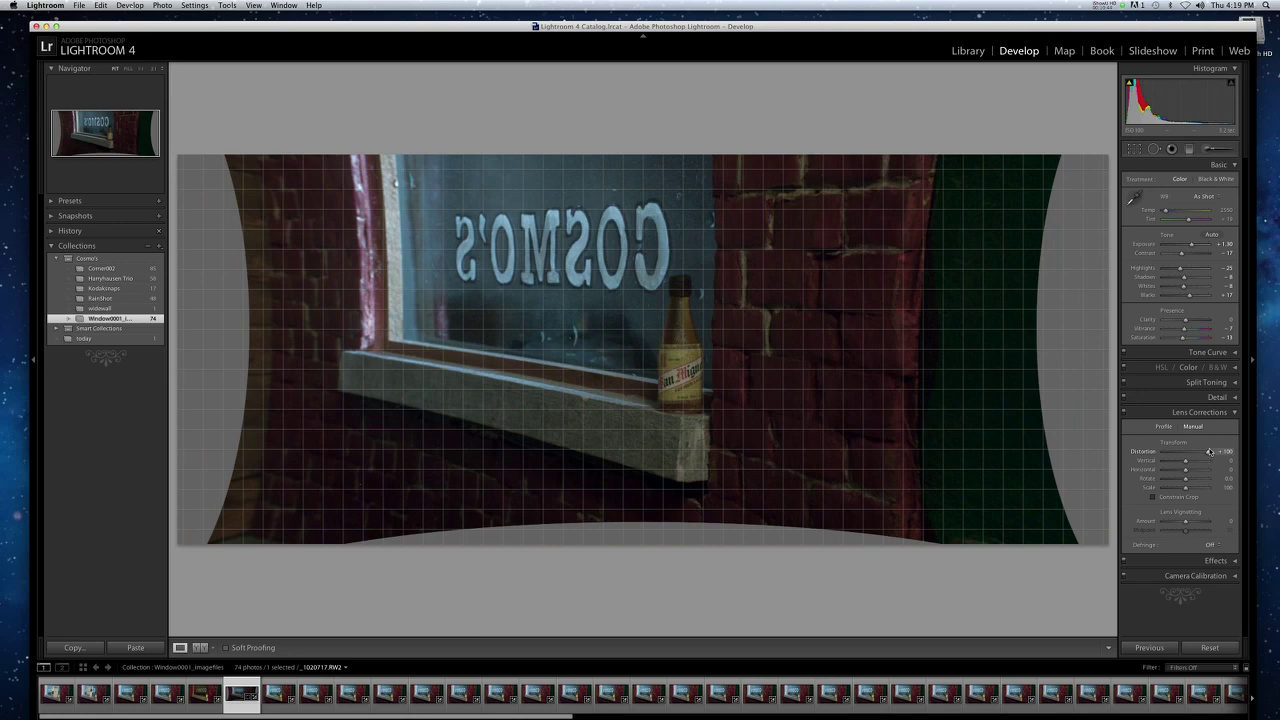
mouse_move(1200, 451)
left_mouse_down()
mouse_move(1173, 461)
mouse_move(1206, 471)
mouse_move(1185, 463)
left_mouse_up()
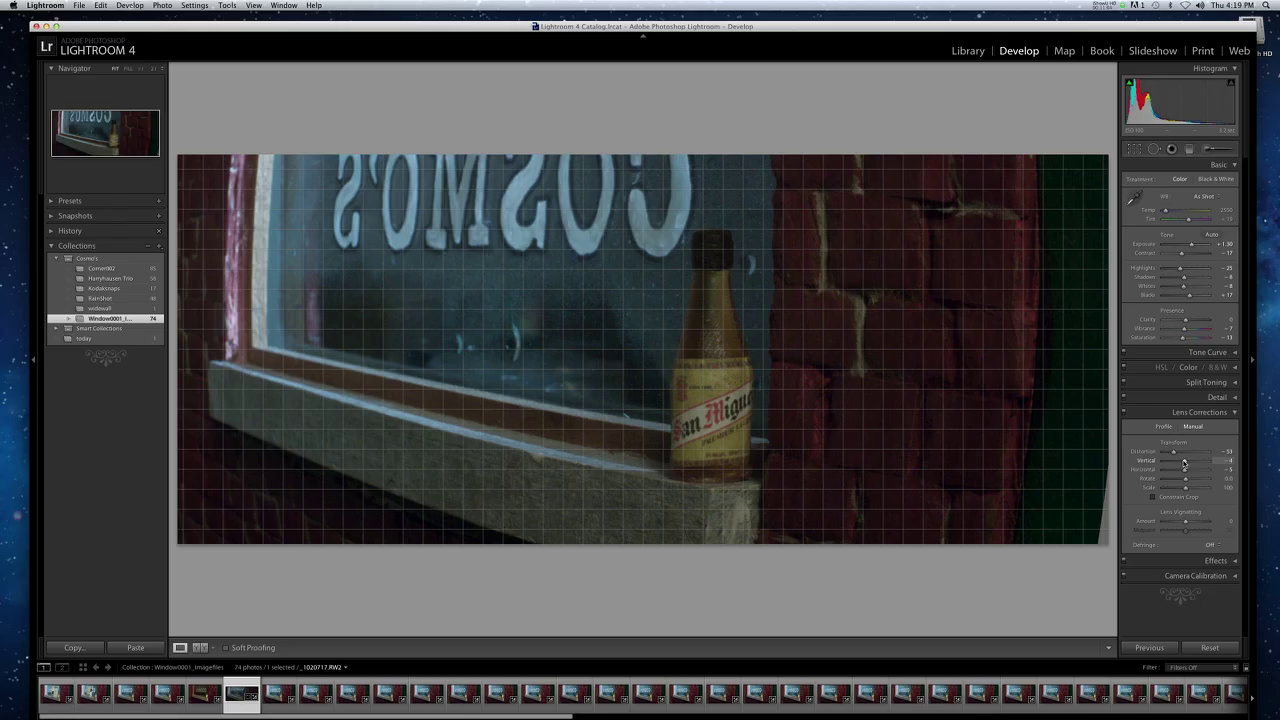
left_click_drag(1173, 452, 1186, 455)
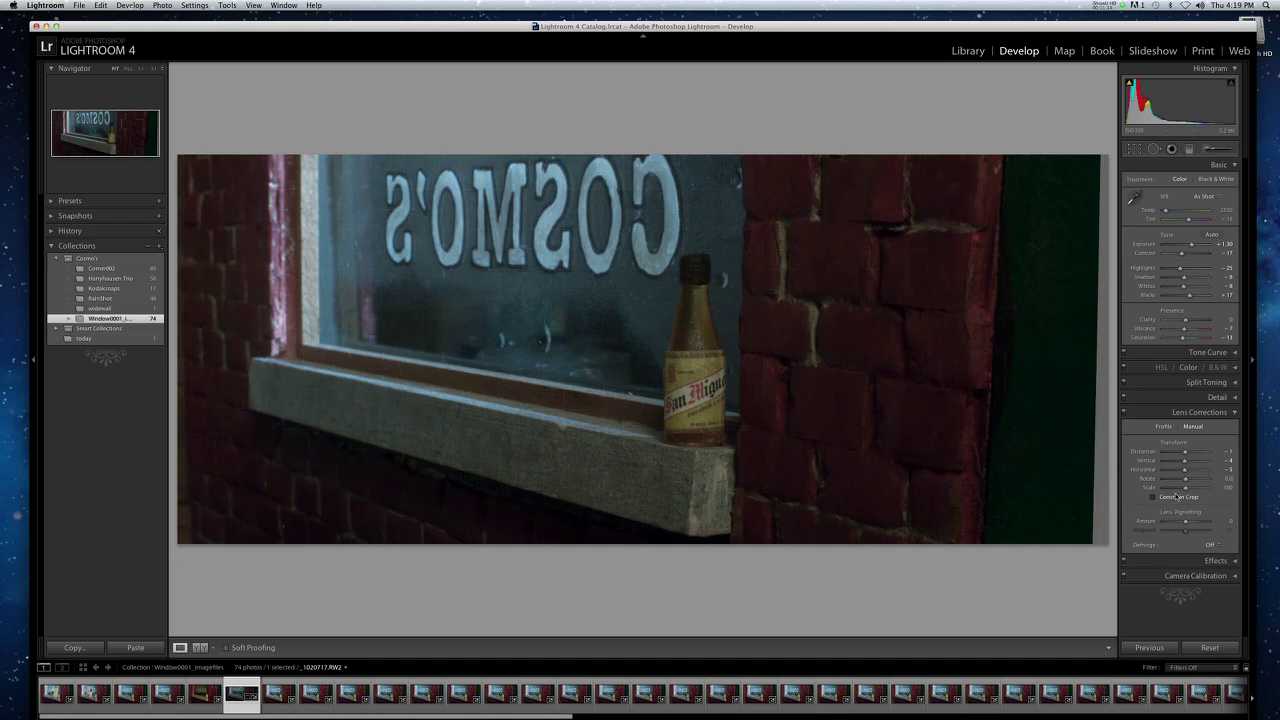
left_click_drag(1186, 481, 1191, 481)
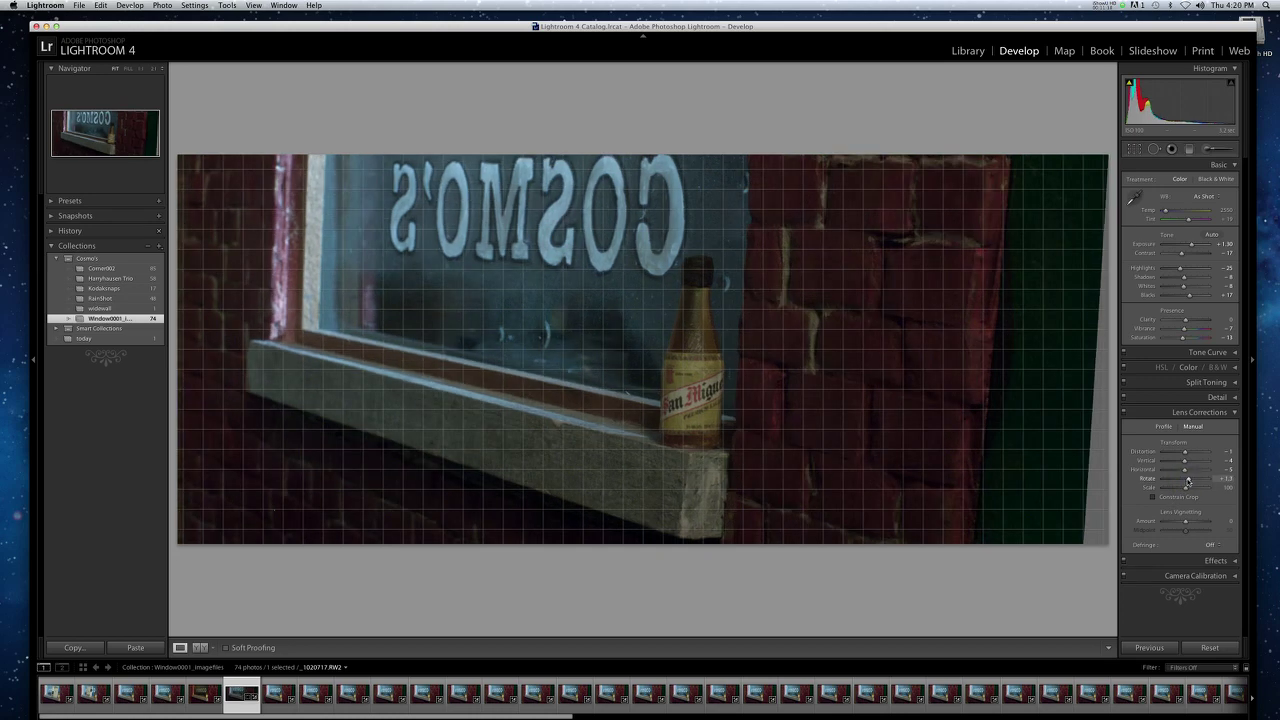
left_click_drag(1188, 481, 1184, 481)
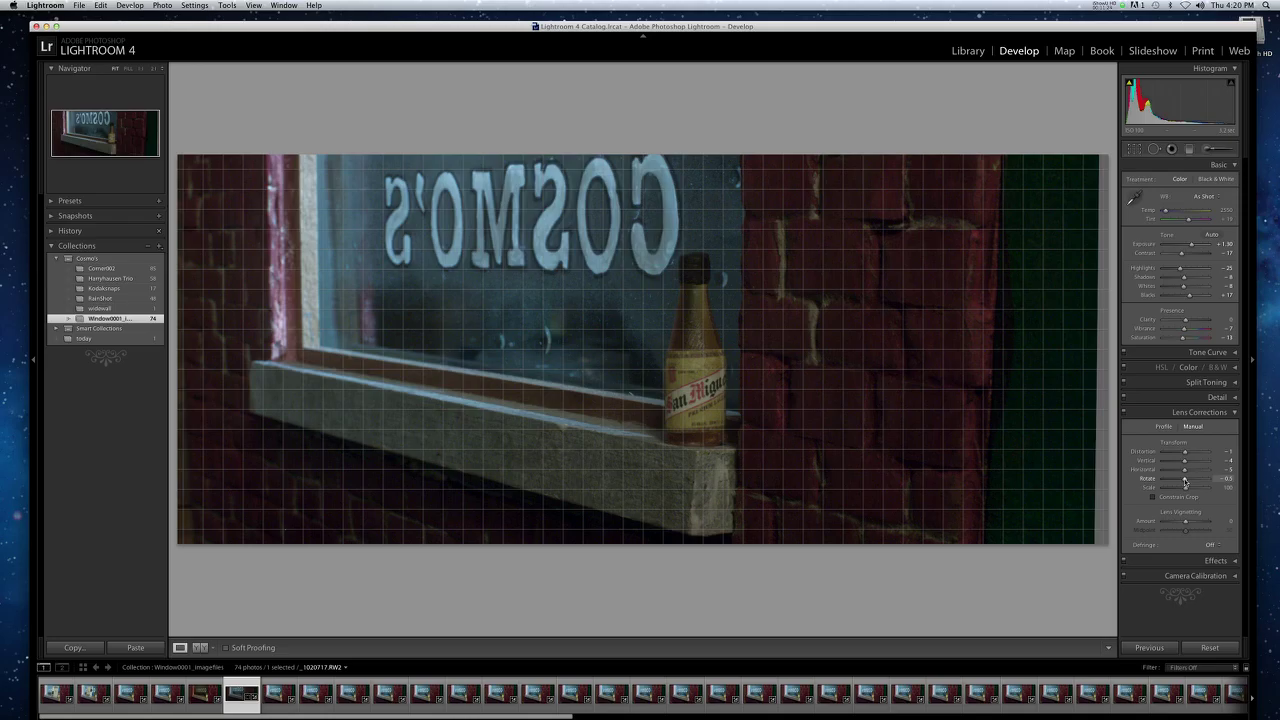
left_click_drag(1185, 481, 1181, 463)
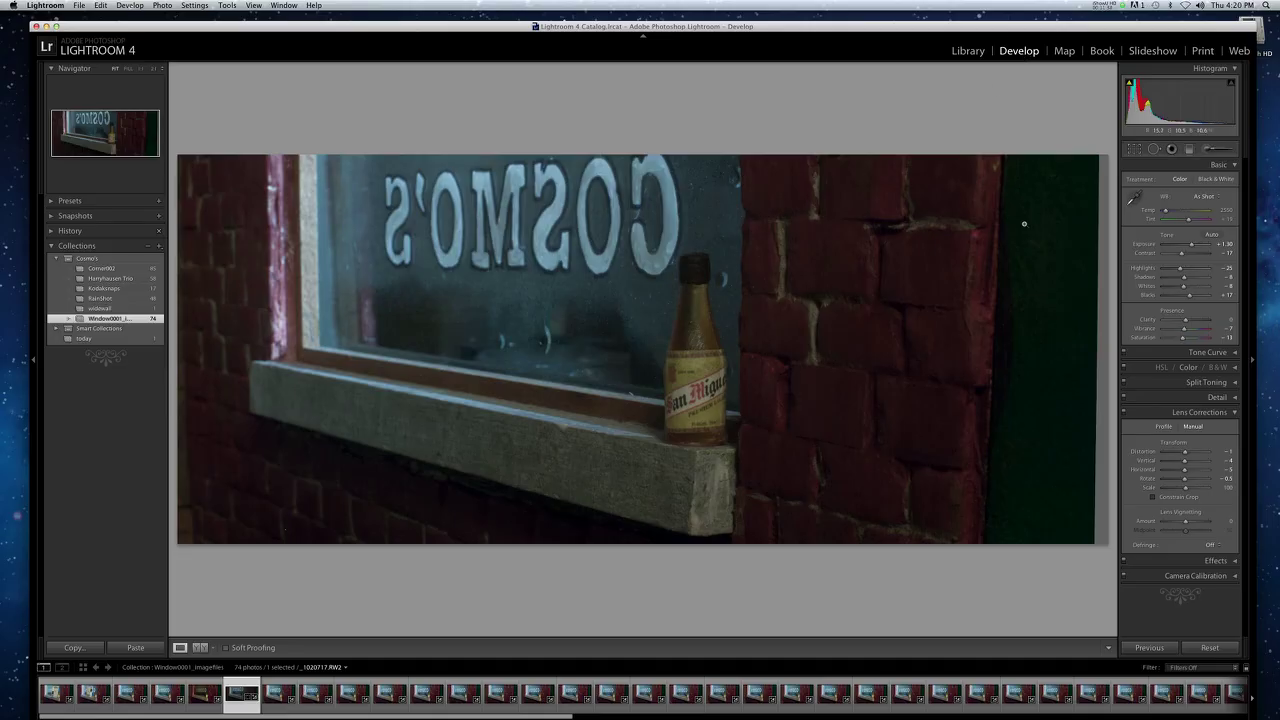
- Synchronize this frame's crop, tone and lens settings to all 74 frames, then go to Library
key("super+a")
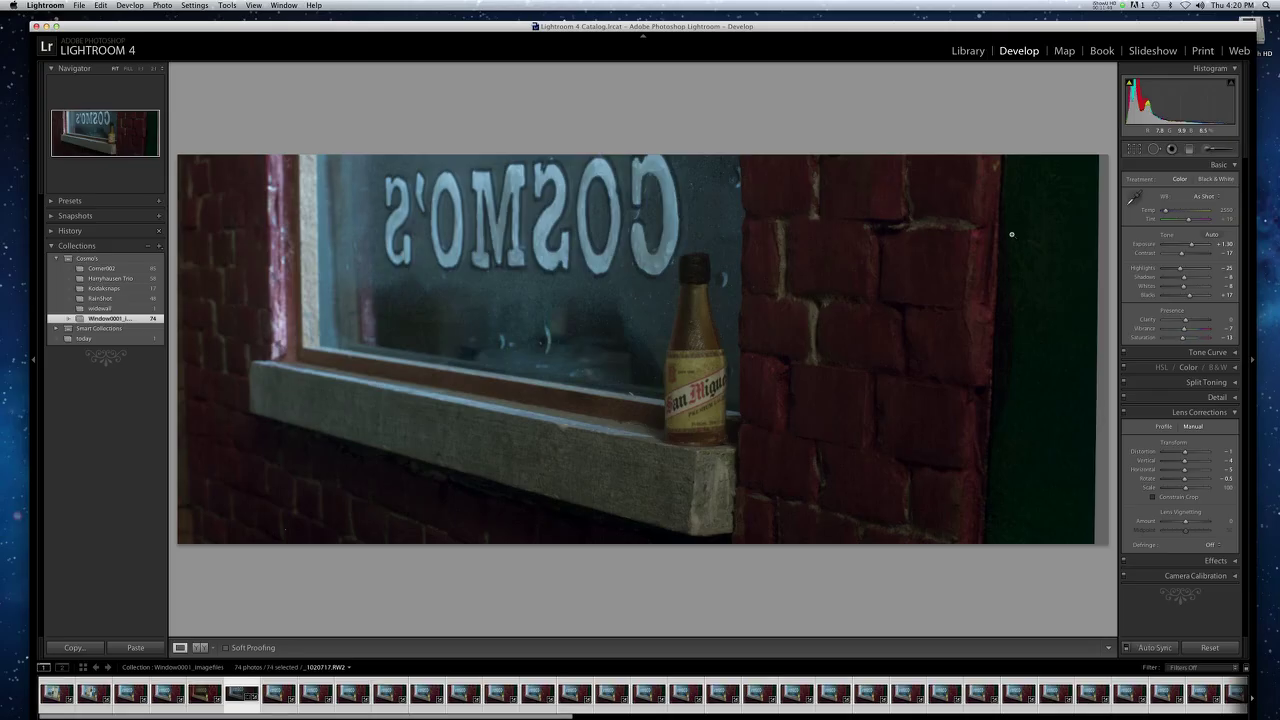
left_click(1152, 648)
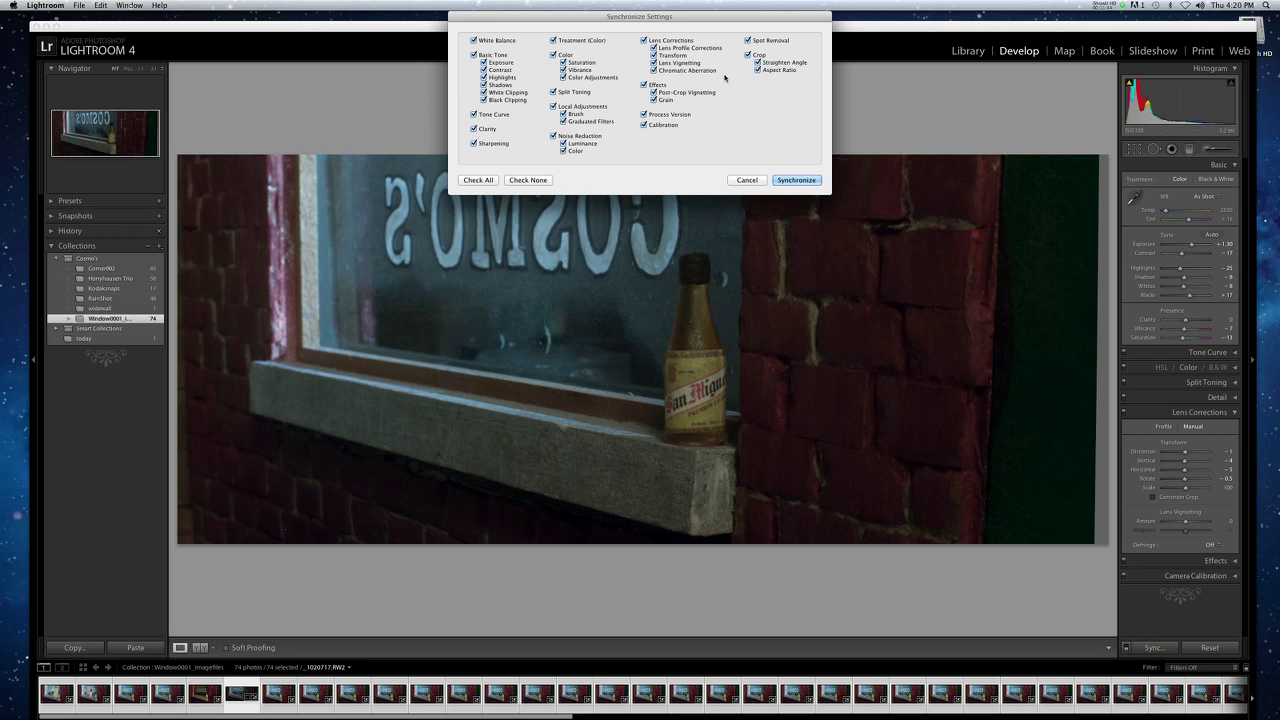
left_click(795, 180)
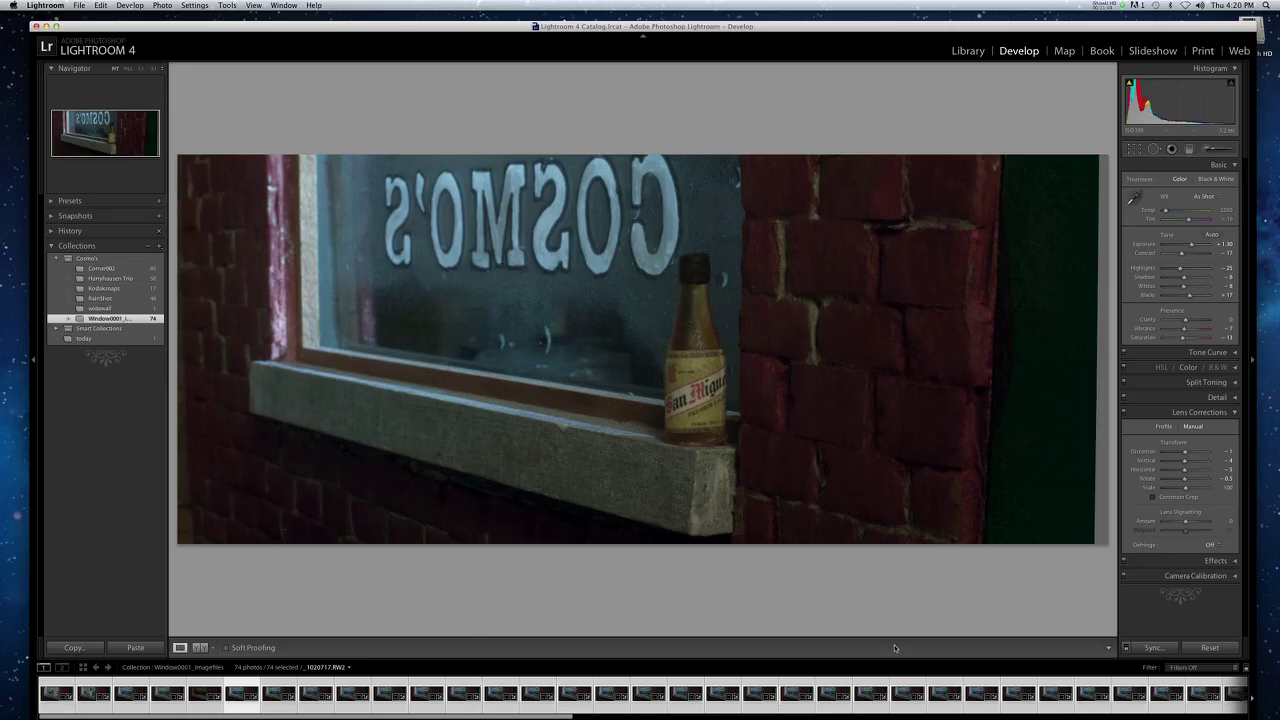
left_click(970, 51)
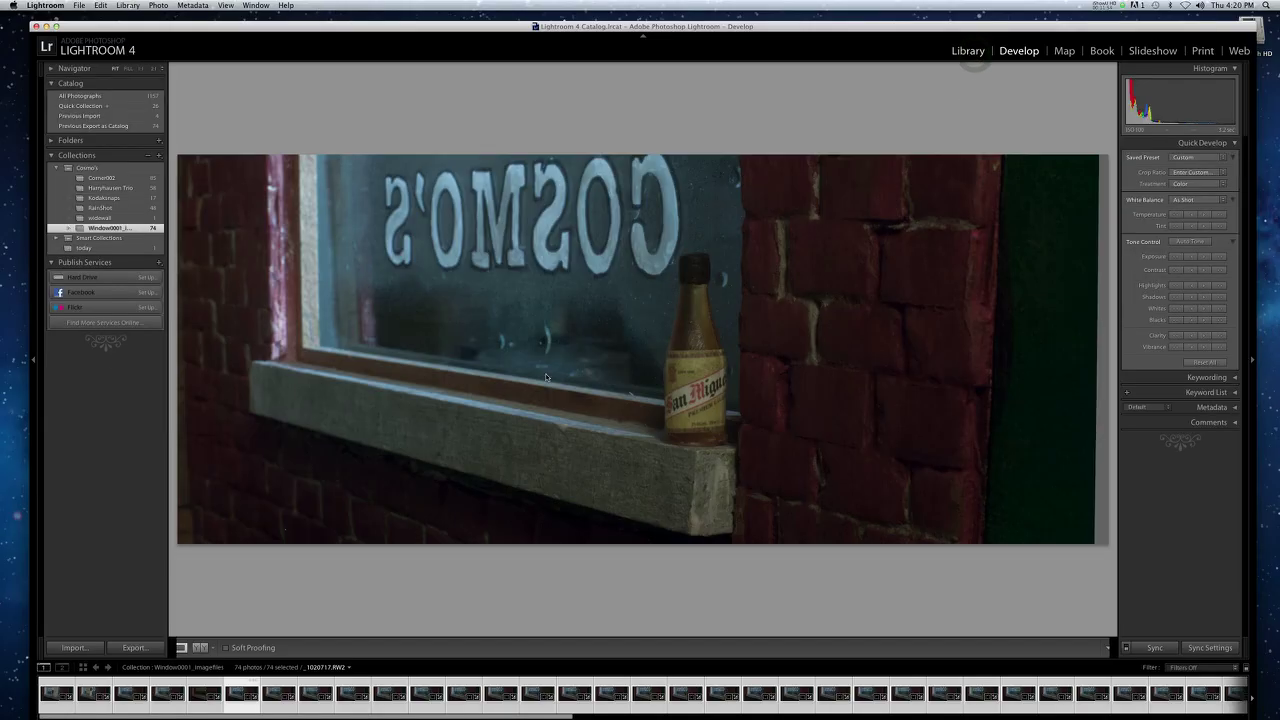
- Export the 74 files straight to the Desktop, with no subfolder
left_click(135, 648)
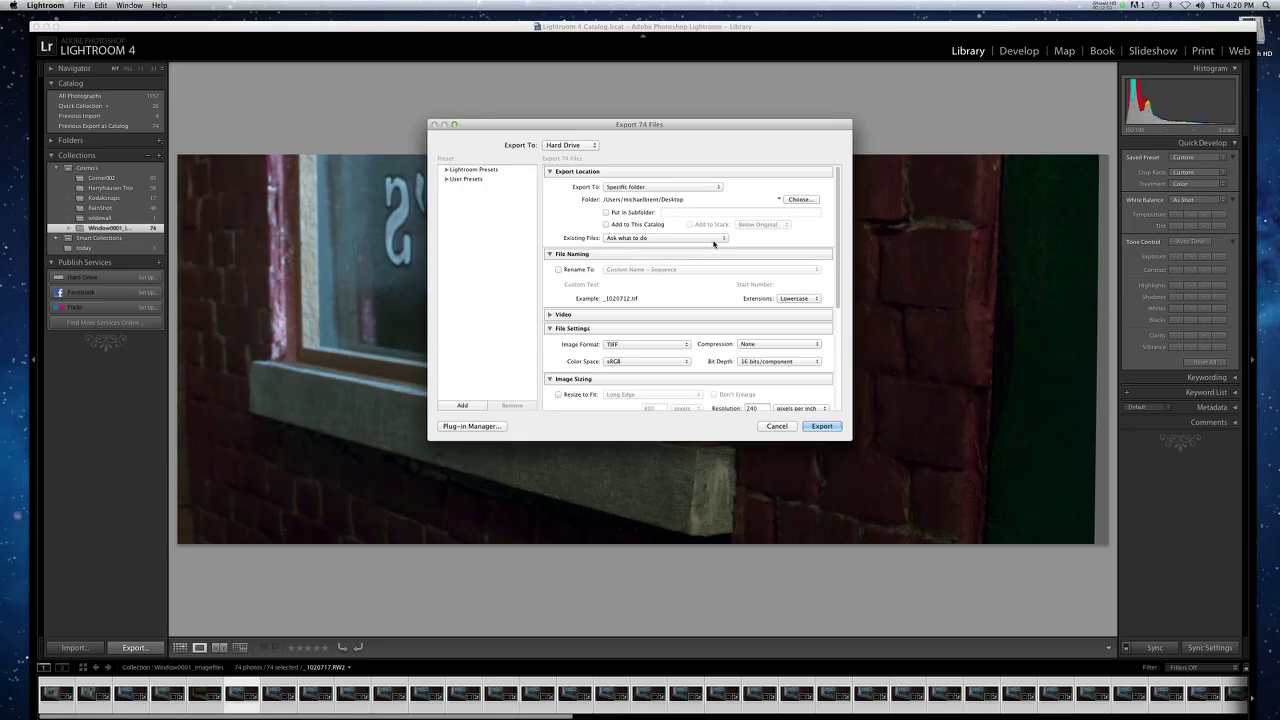
left_click(717, 189)
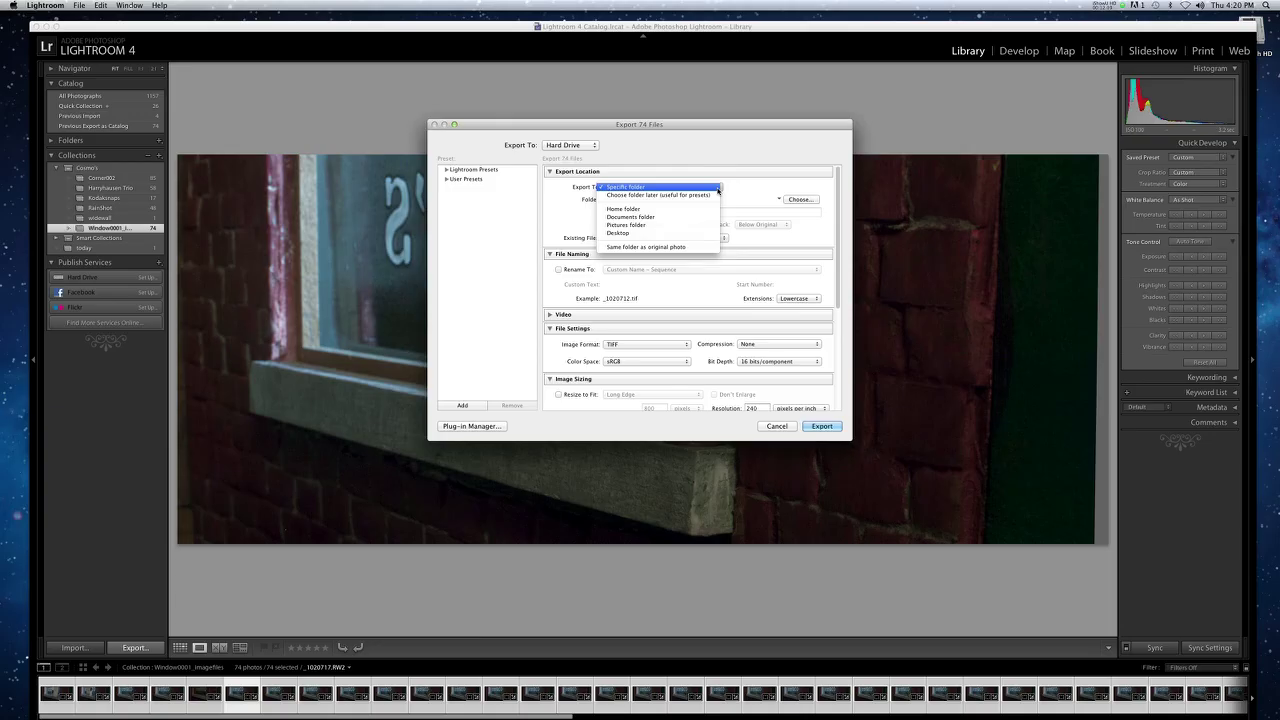
left_click(633, 232)
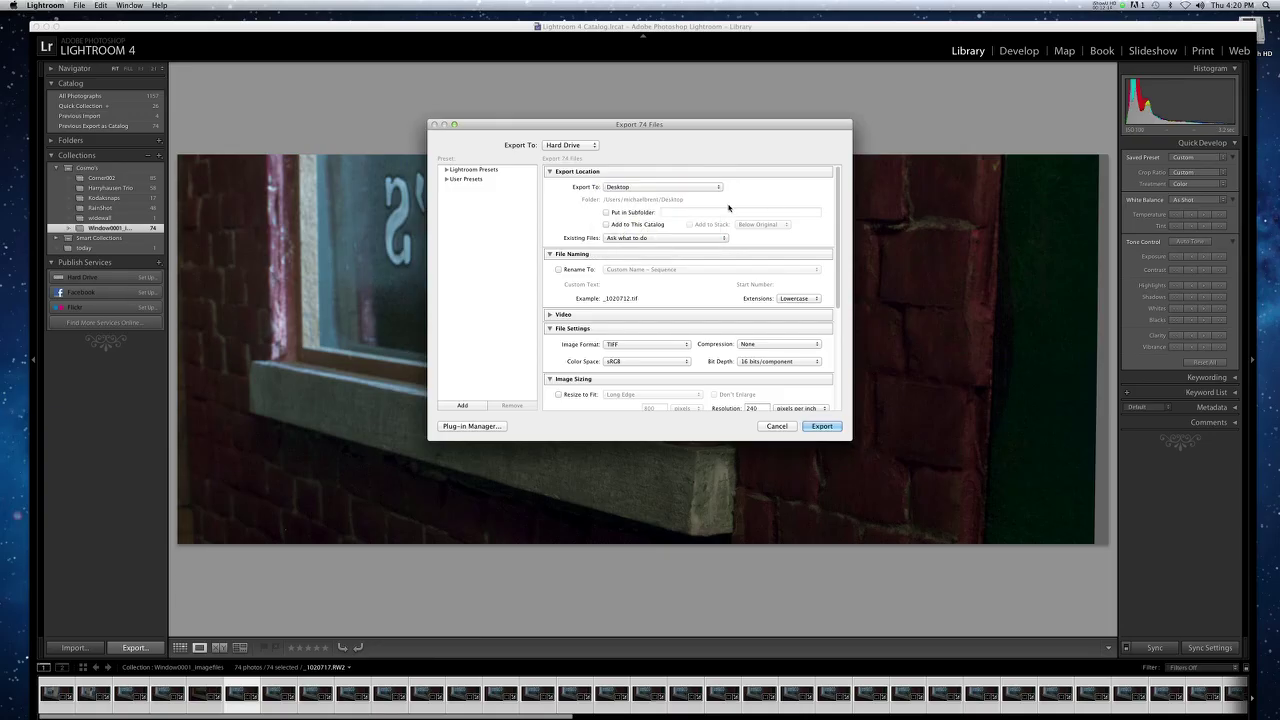
left_click(606, 212)
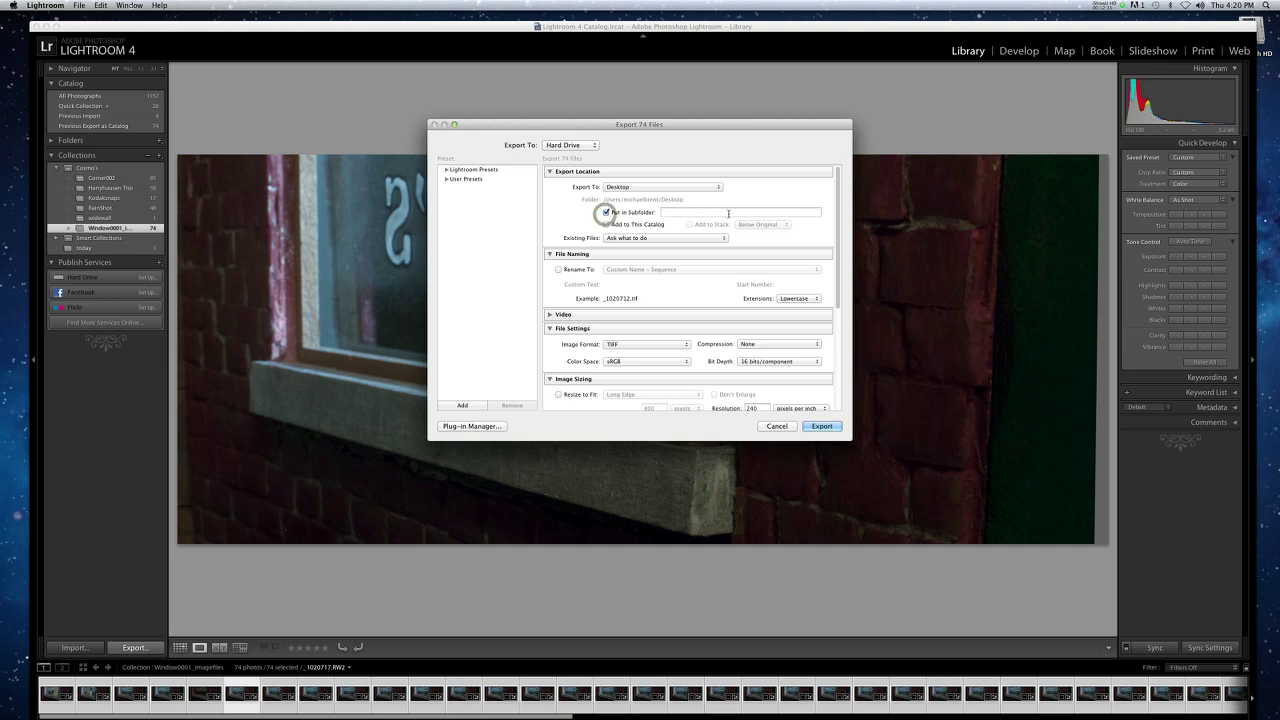
left_click(728, 213)
left_click(606, 212)
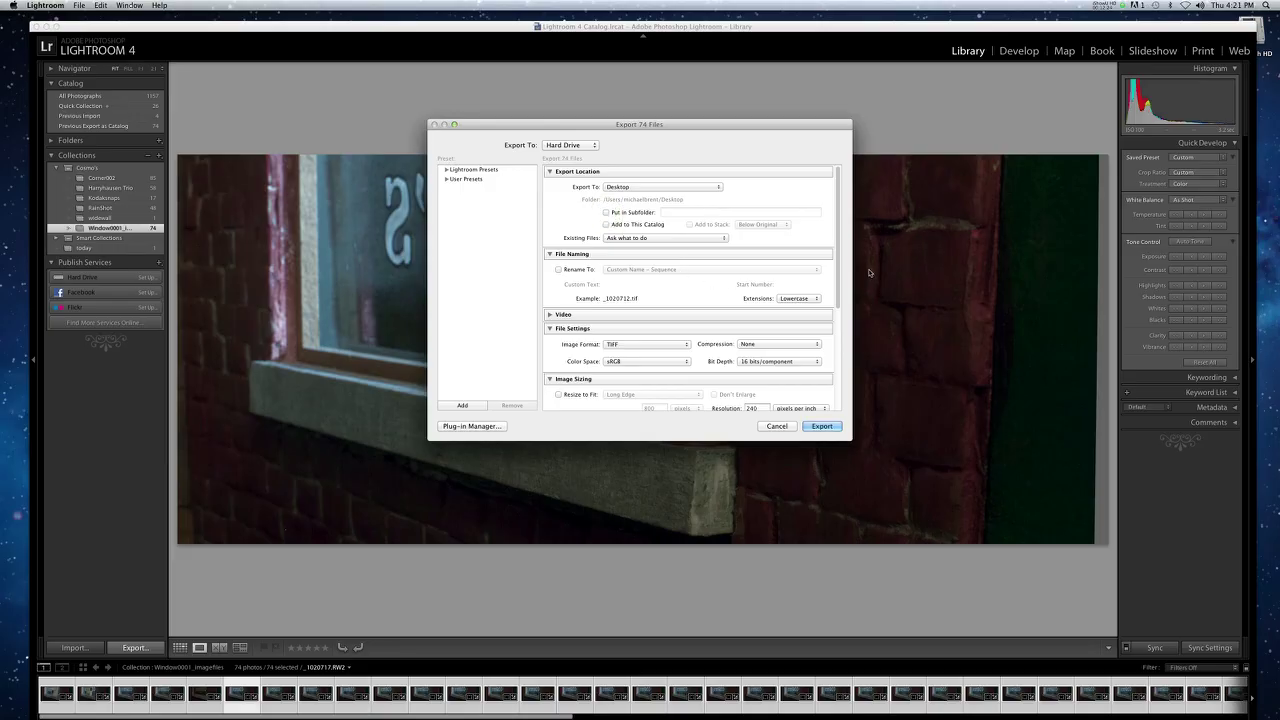
left_click_drag(838, 269, 845, 352)
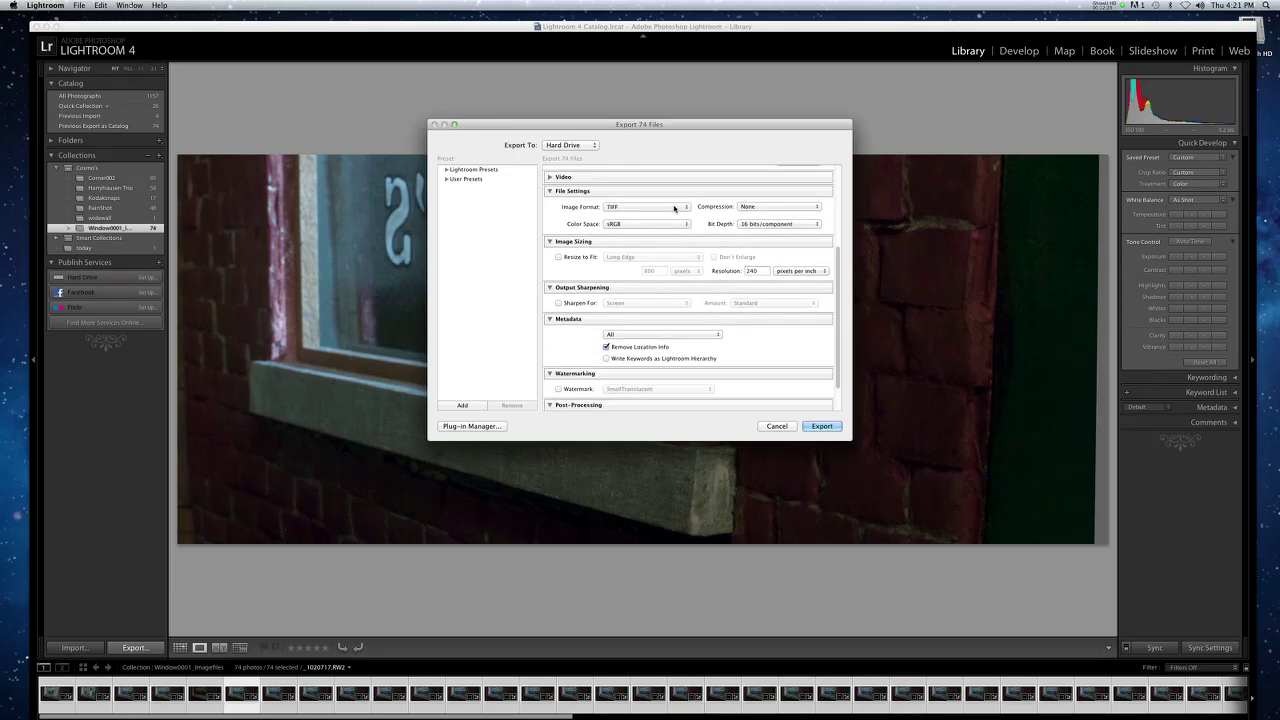
- Set the export file format to TIFF with Compression None and sRGB colour space
left_click(572, 191)
left_click(572, 191)
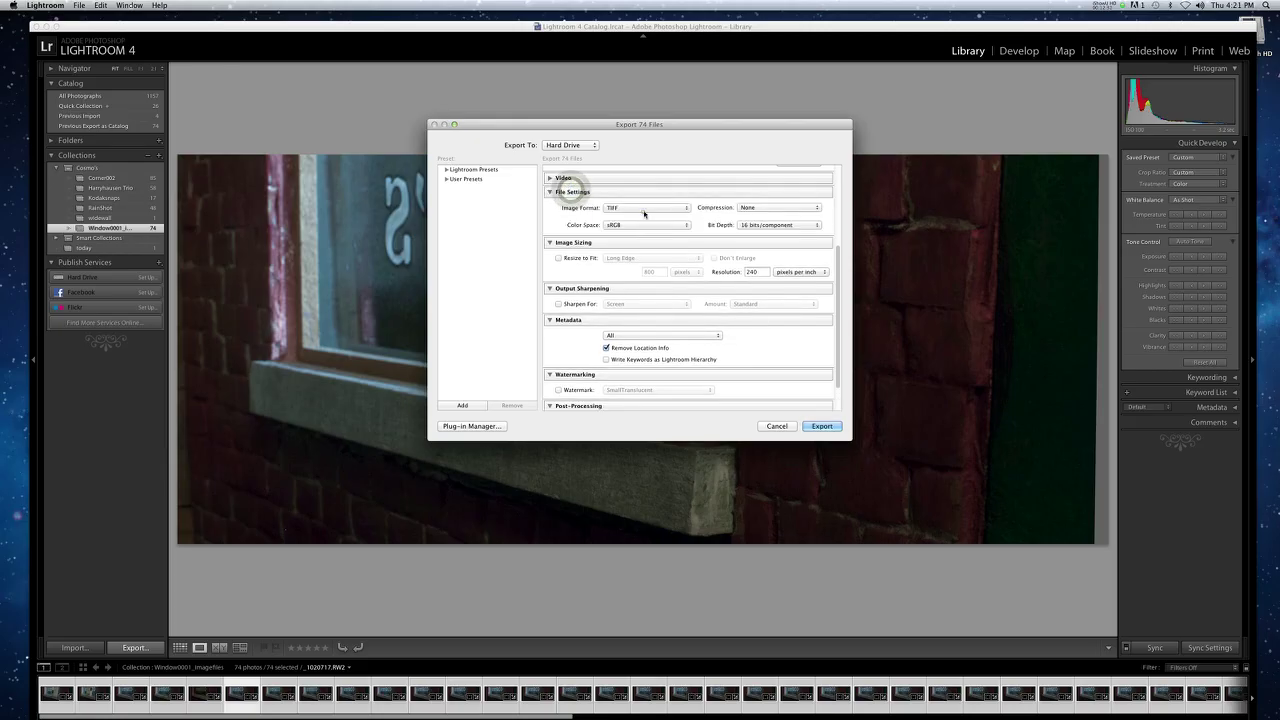
left_click(643, 207)
left_click(612, 191)
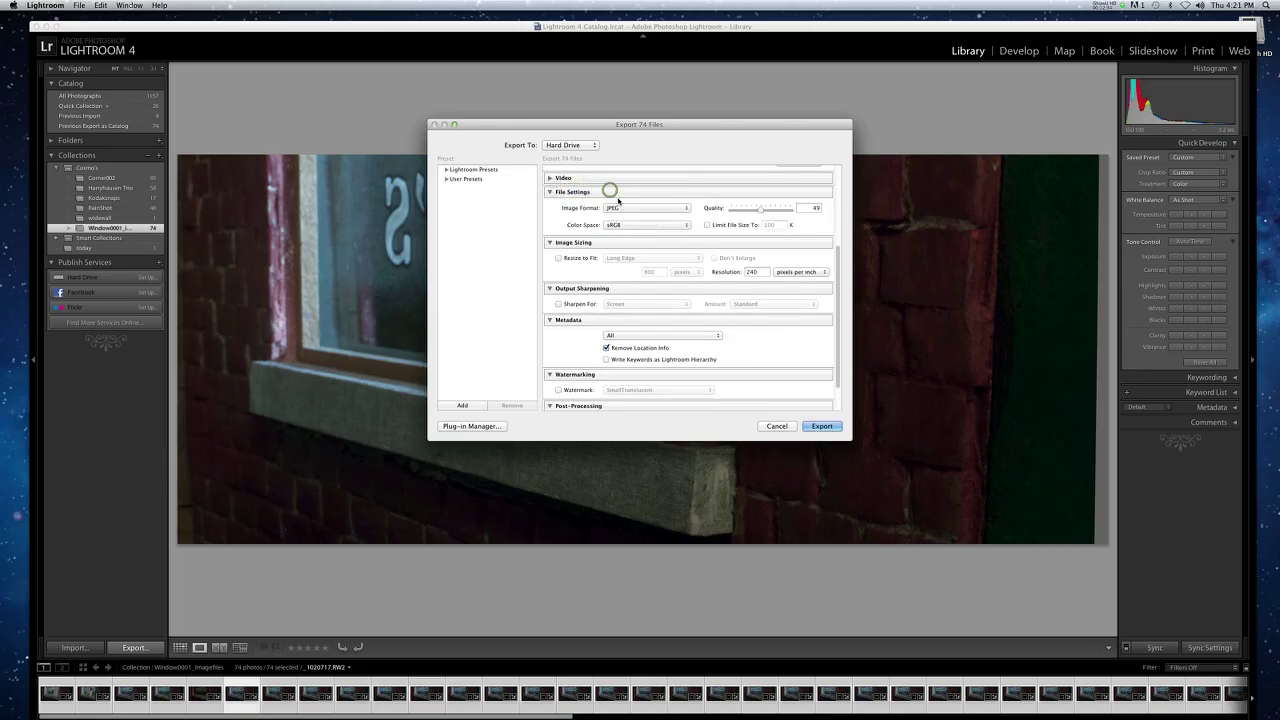
left_click(686, 208)
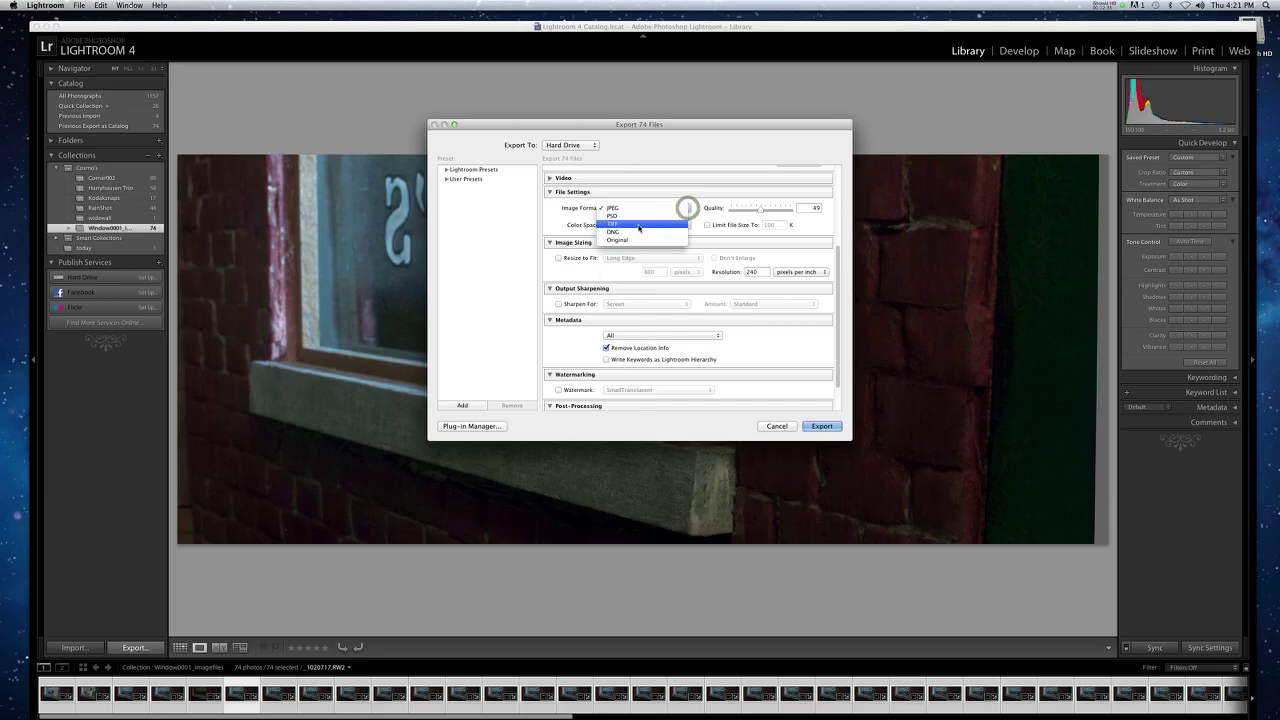
left_click(638, 224)
left_click(752, 209)
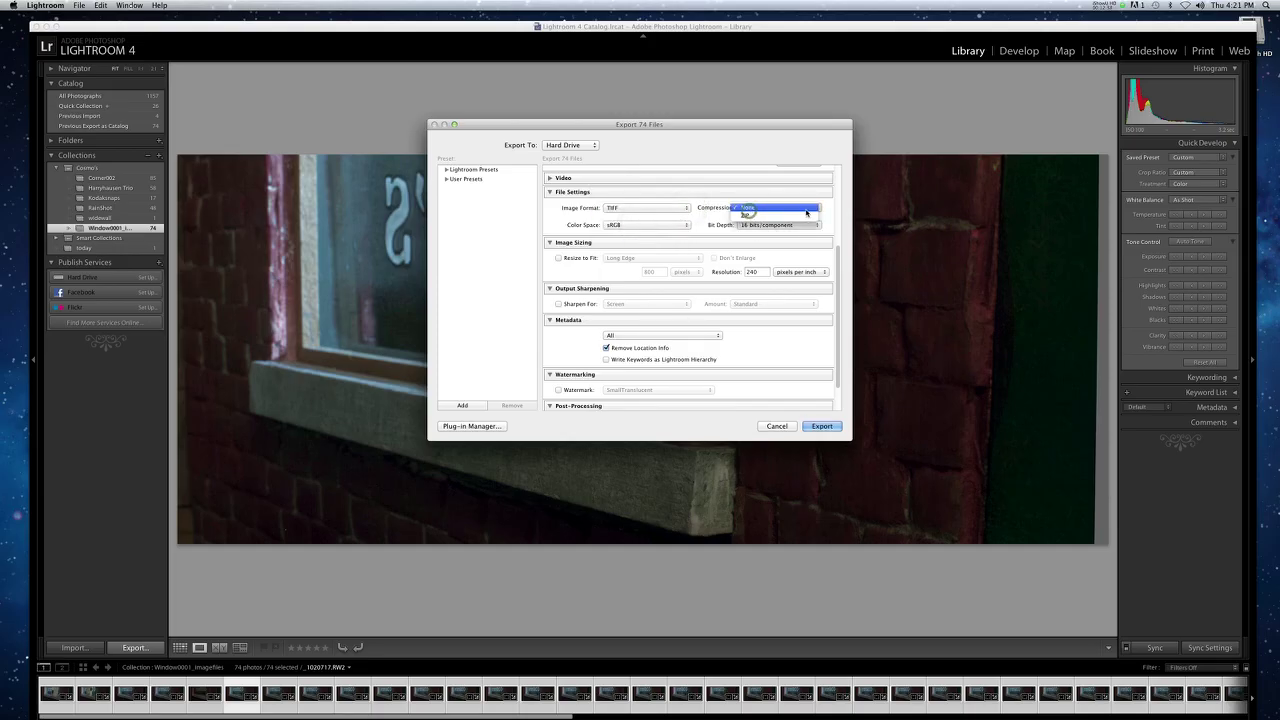
left_click(752, 207)
left_click(652, 226)
left_click(646, 228)
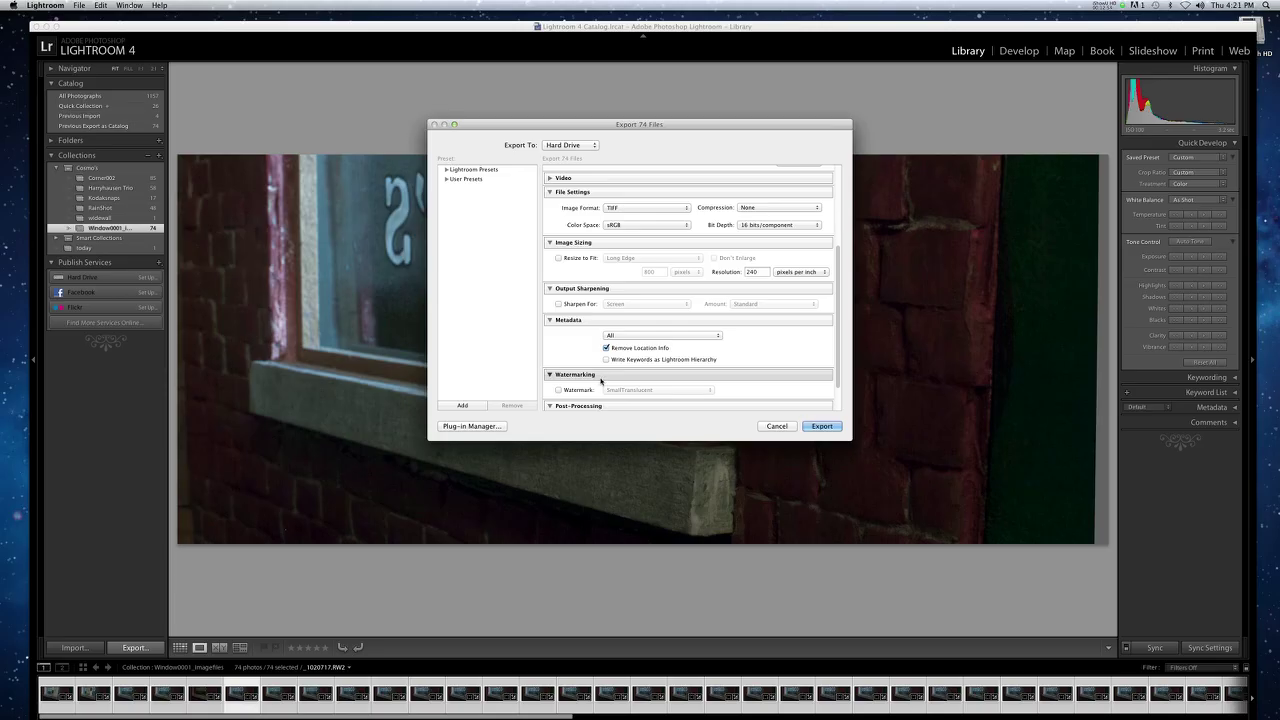
- Run the export of all 74 frames and reveal the TIFFs on the Desktop
left_click(558, 390)
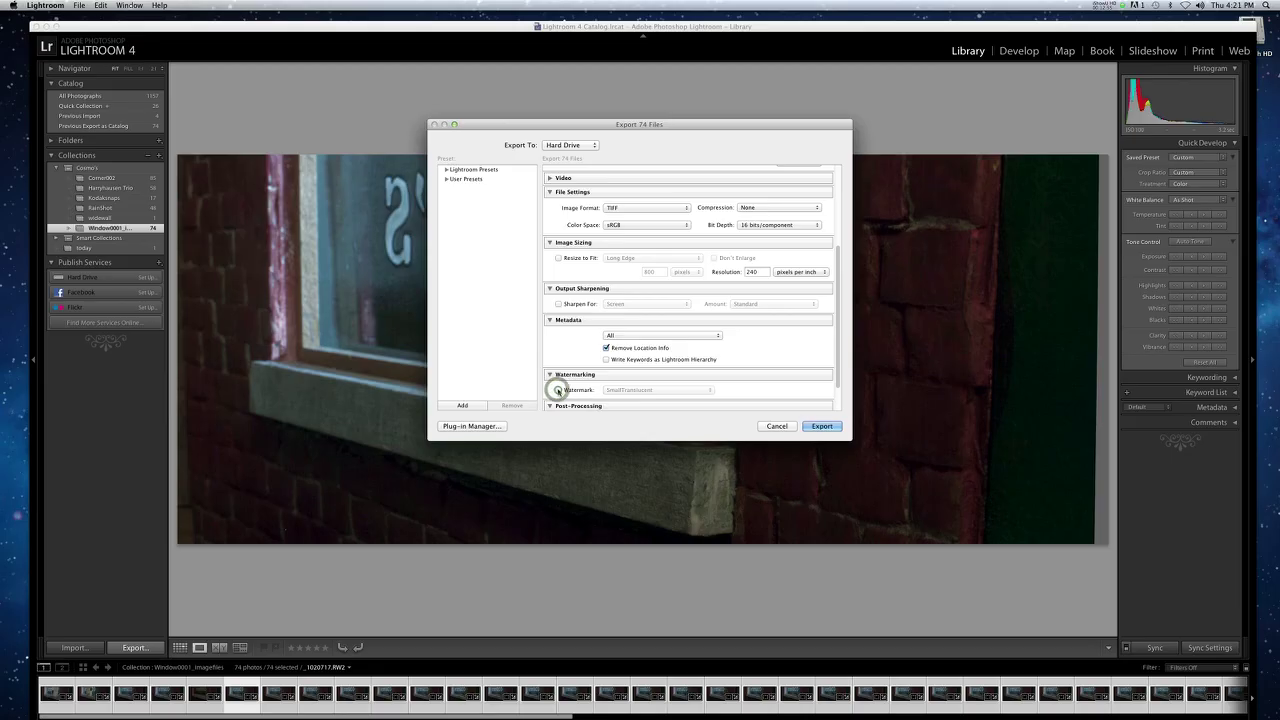
scroll(838, 355, "down", 1)
scroll(838, 355, "down", 2)
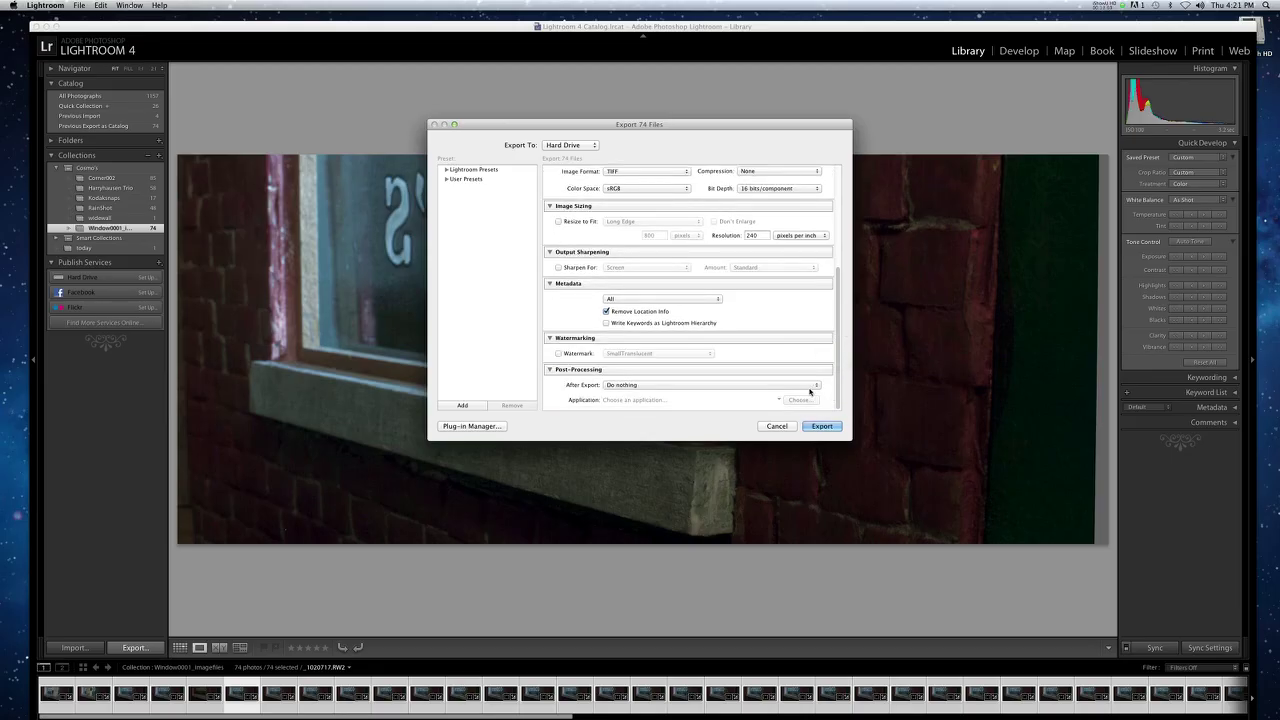
left_click(822, 428)
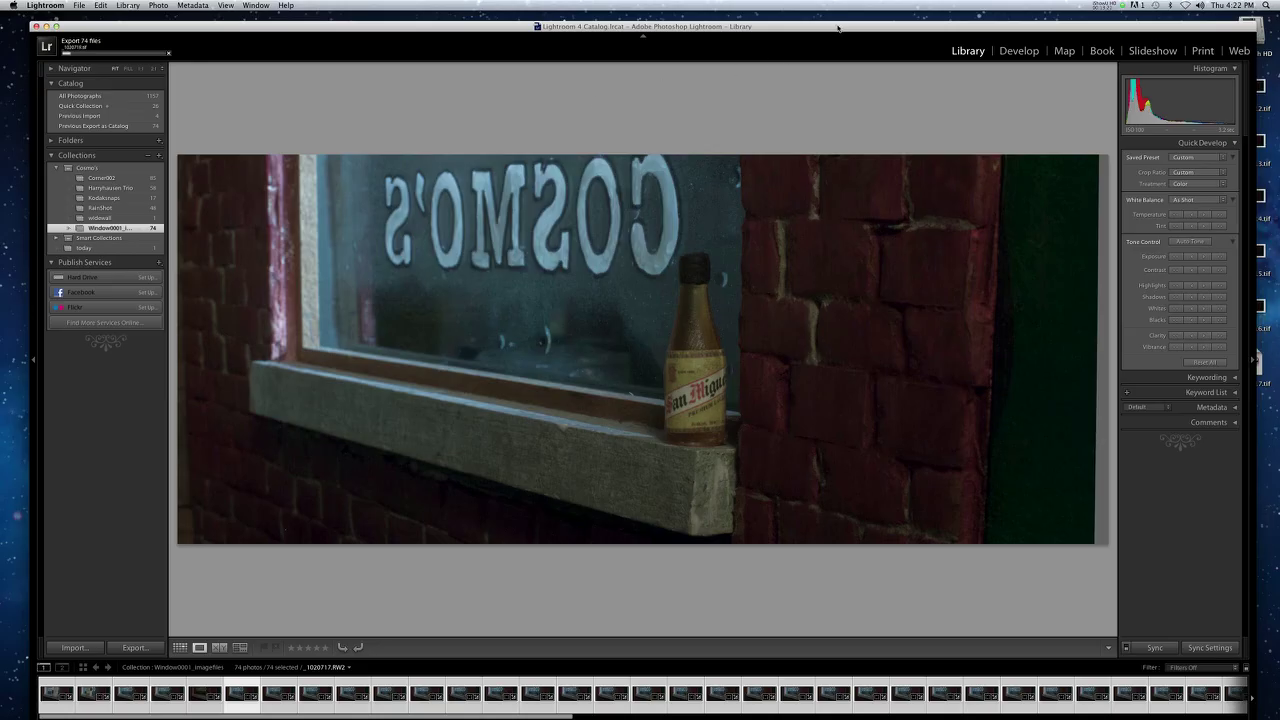
key("F11")
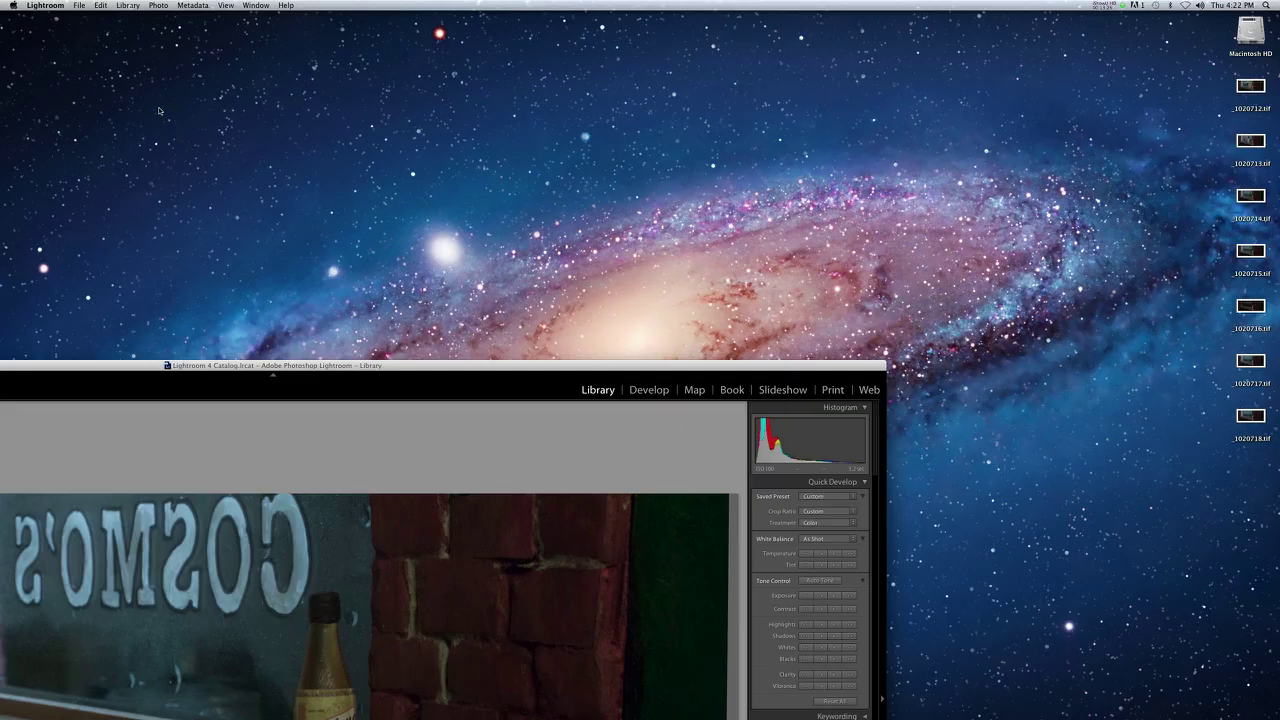
- Move the Lightroom window aside and drag all exported .tif frames into 'untitled folder'
left_click_drag(298, 370, 646, 676)
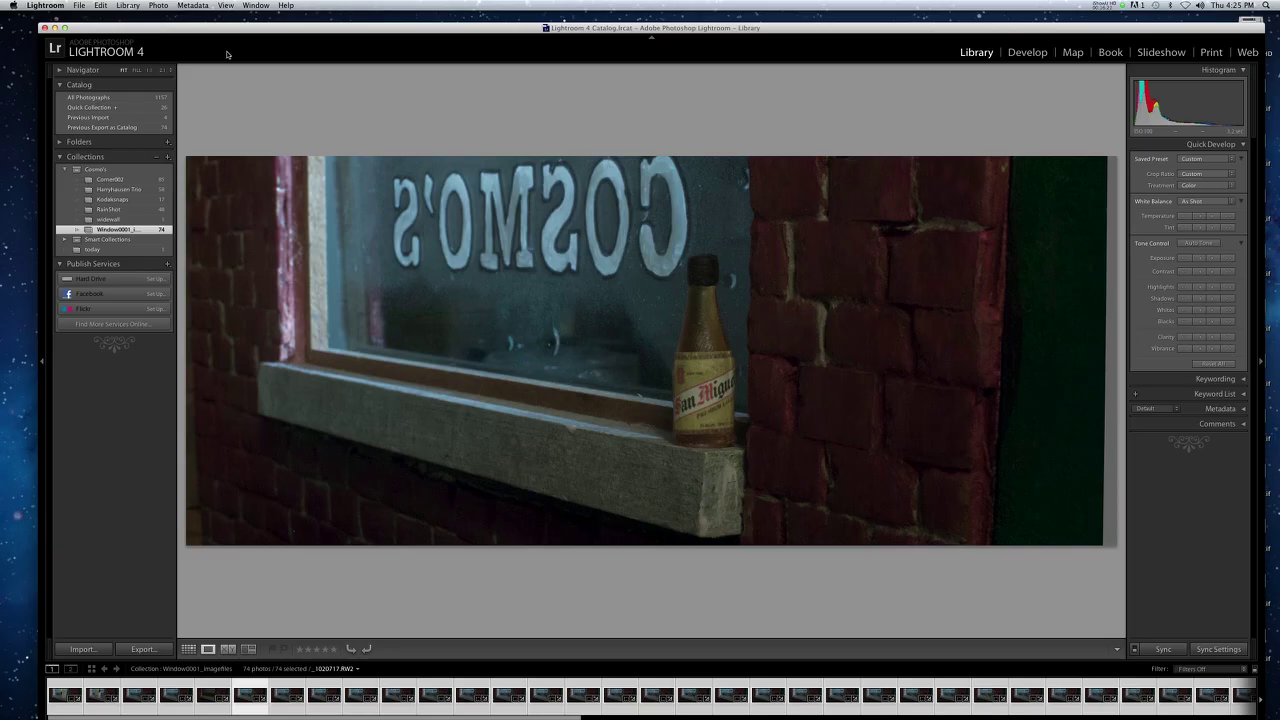
left_click_drag(798, 27, 430, 570)
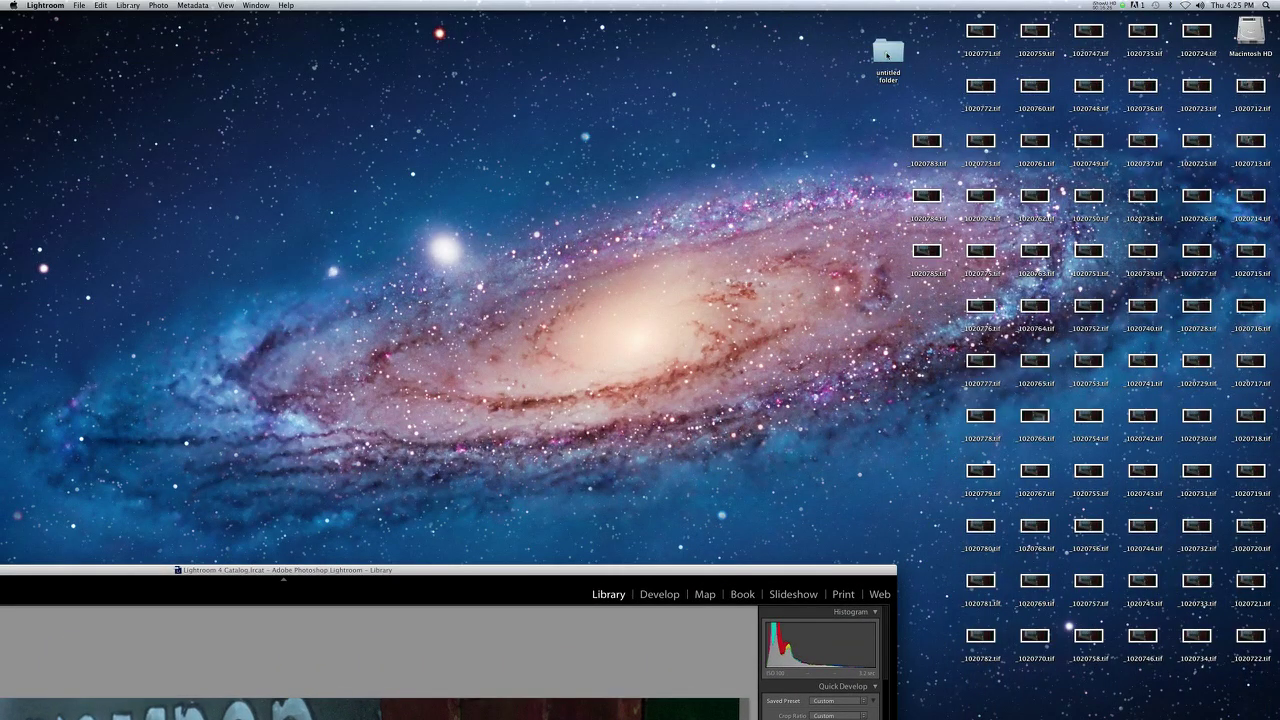
left_click_drag(887, 55, 755, 75)
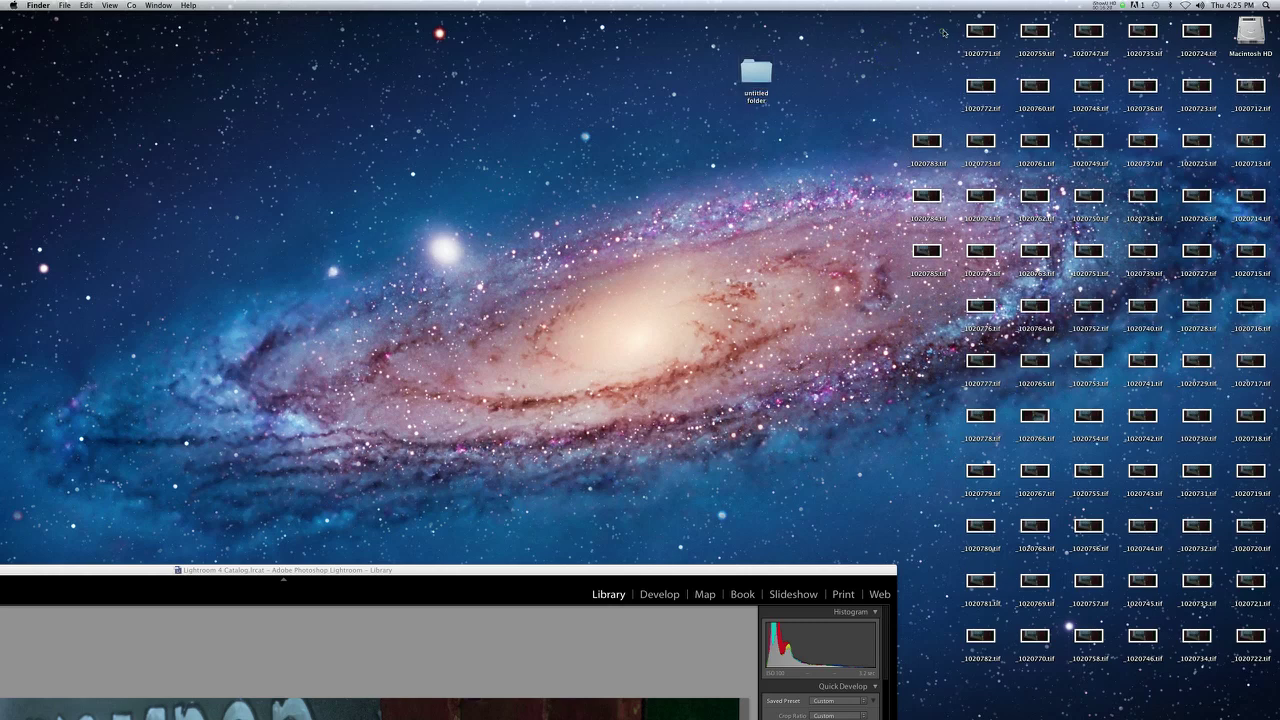
left_click_drag(954, 32, 1178, 104)
left_click_drag(892, 91, 1278, 656)
left_click_drag(956, 101, 757, 78)
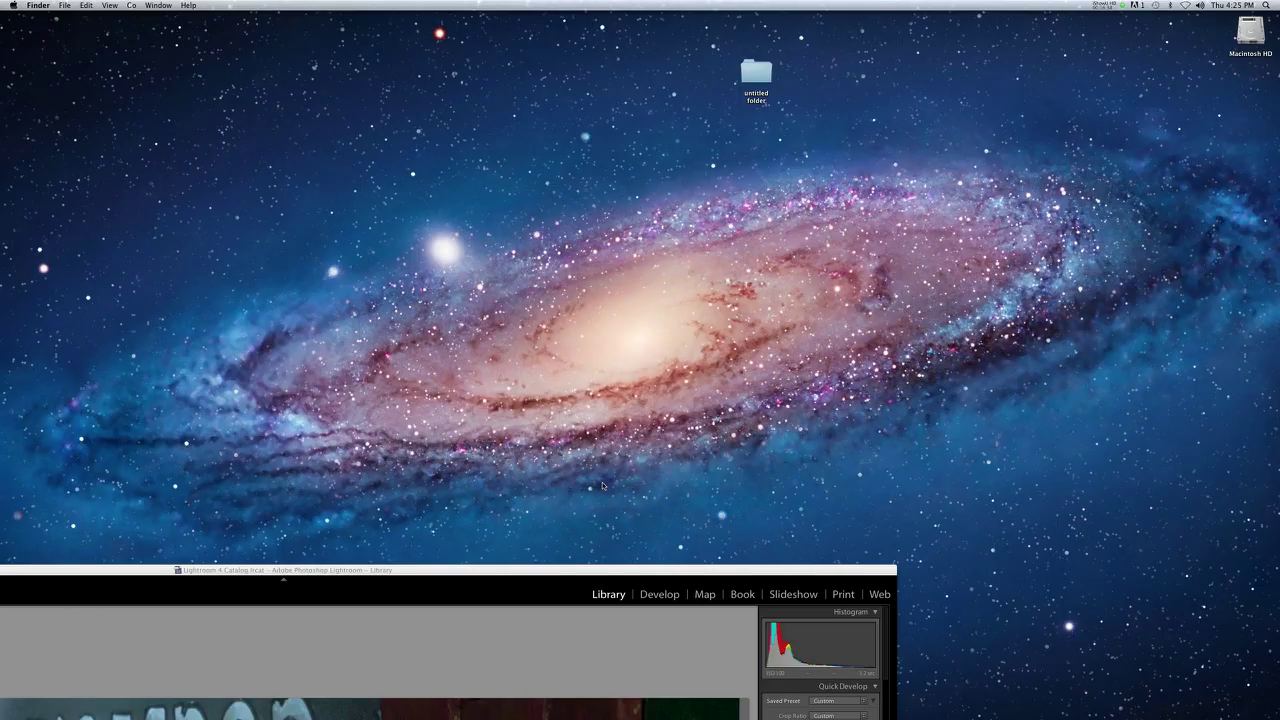
left_click_drag(590, 569, 510, 688)
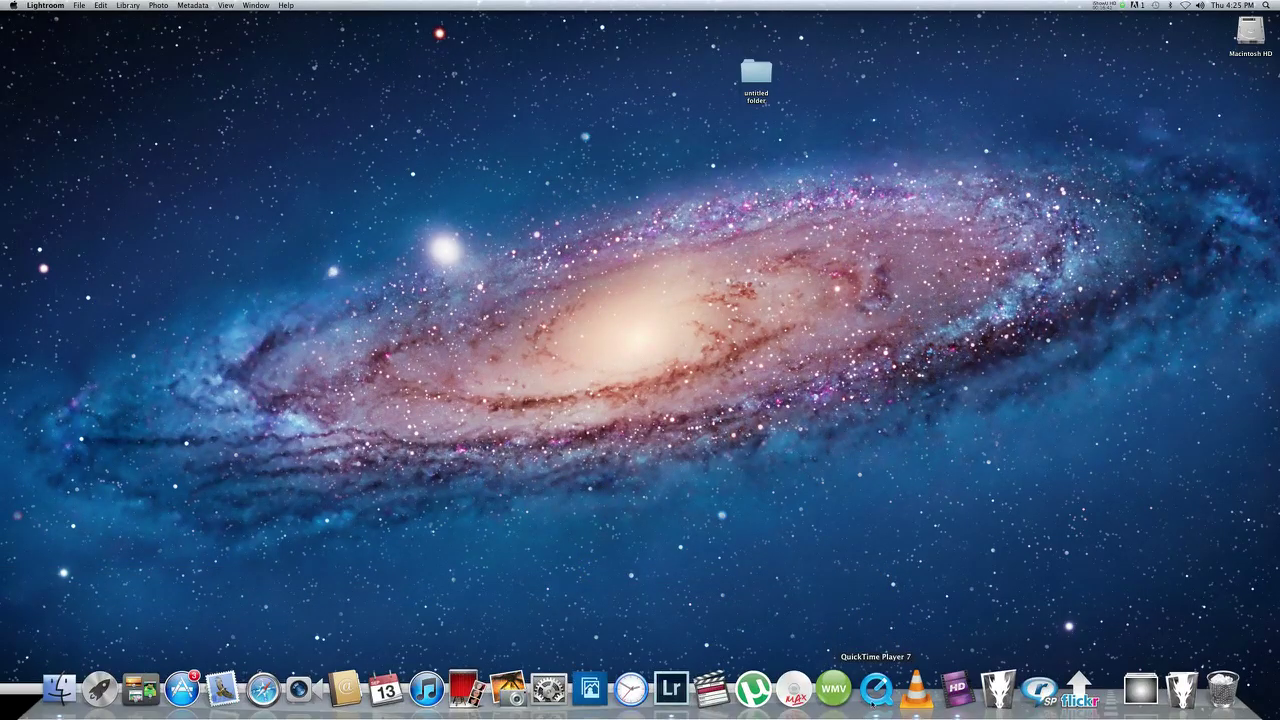
- Launch QuickTime Player 7 and open _1020712.tif in 'untitled folder' as an image sequence
left_click(873, 700)
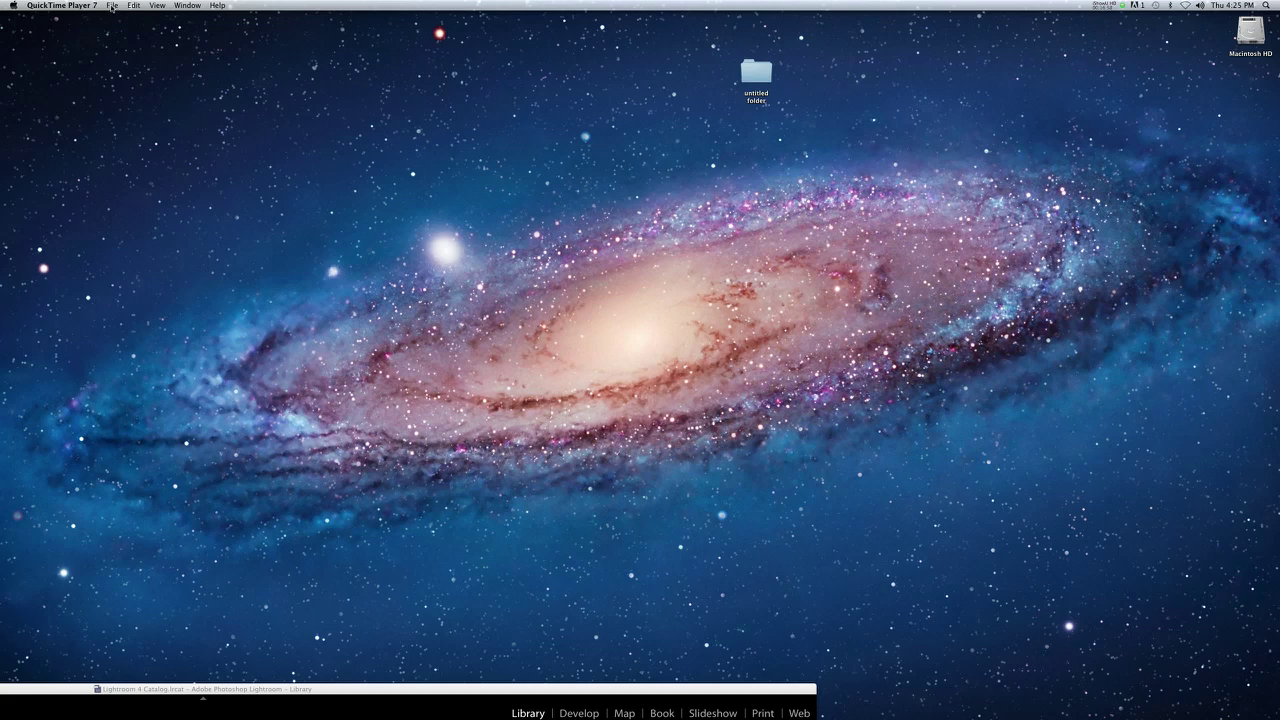
left_click(112, 6)
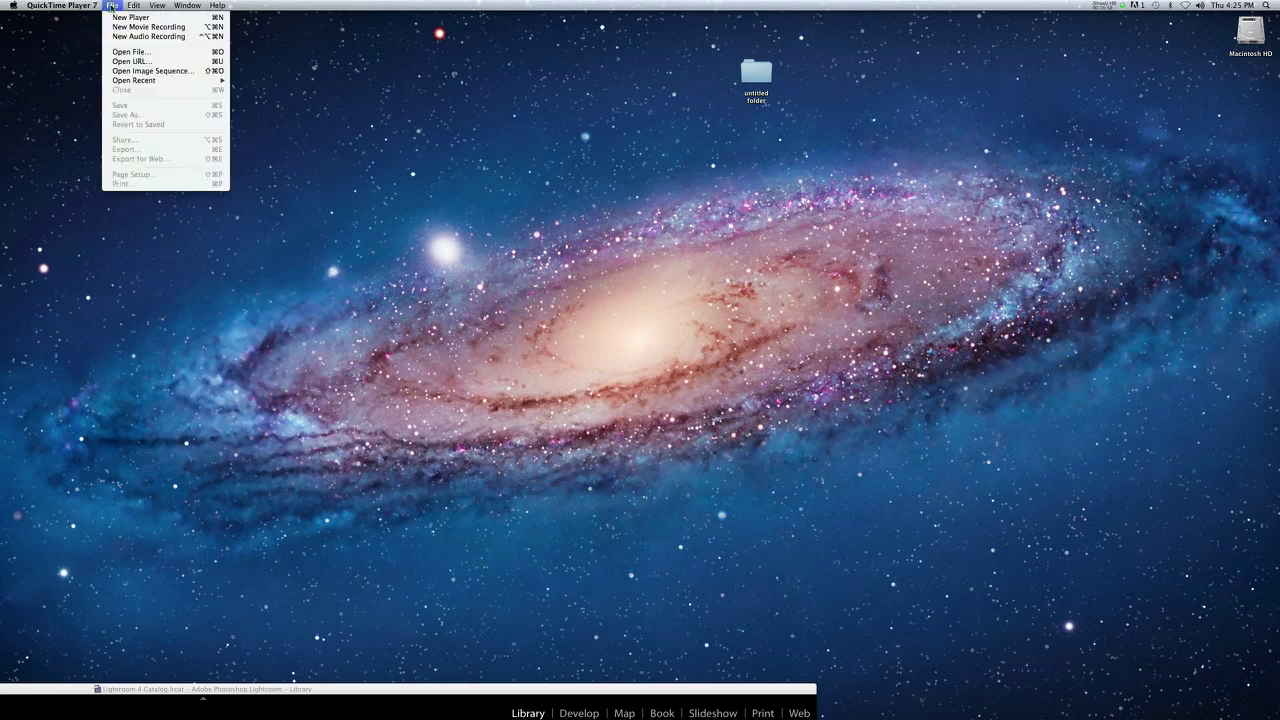
left_click(128, 72)
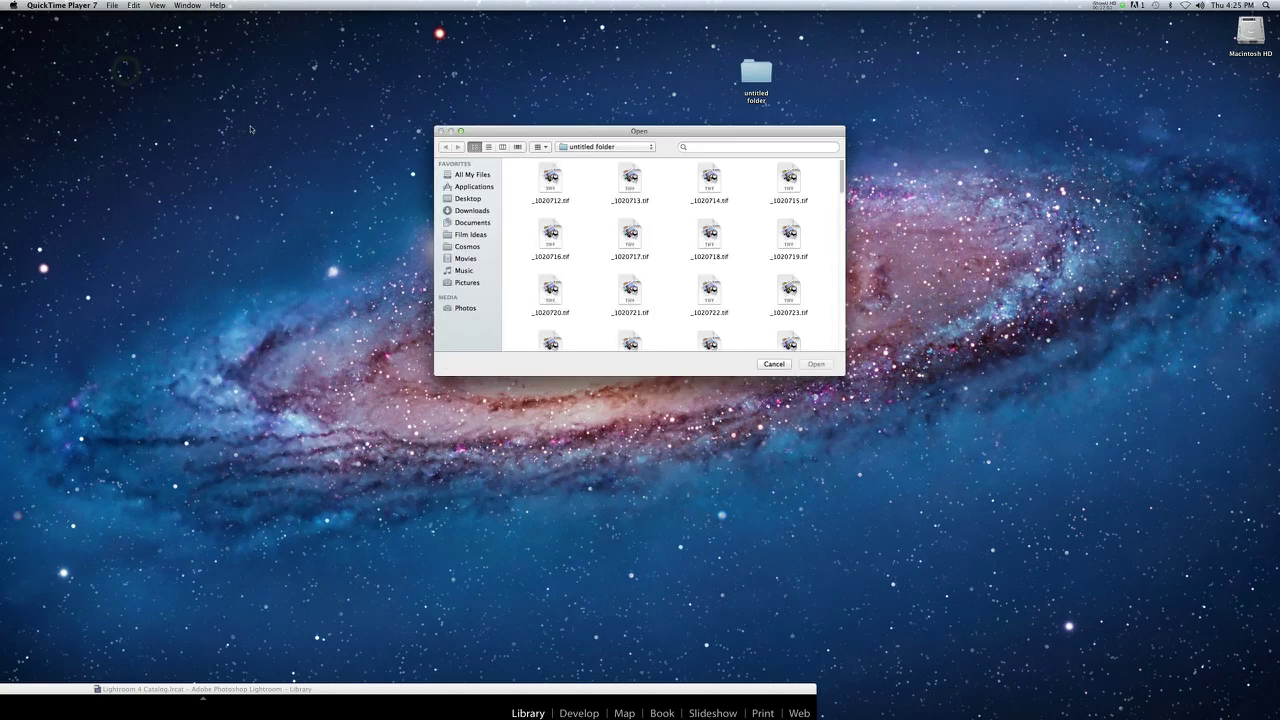
left_click_drag(499, 137, 488, 199)
left_click(460, 266)
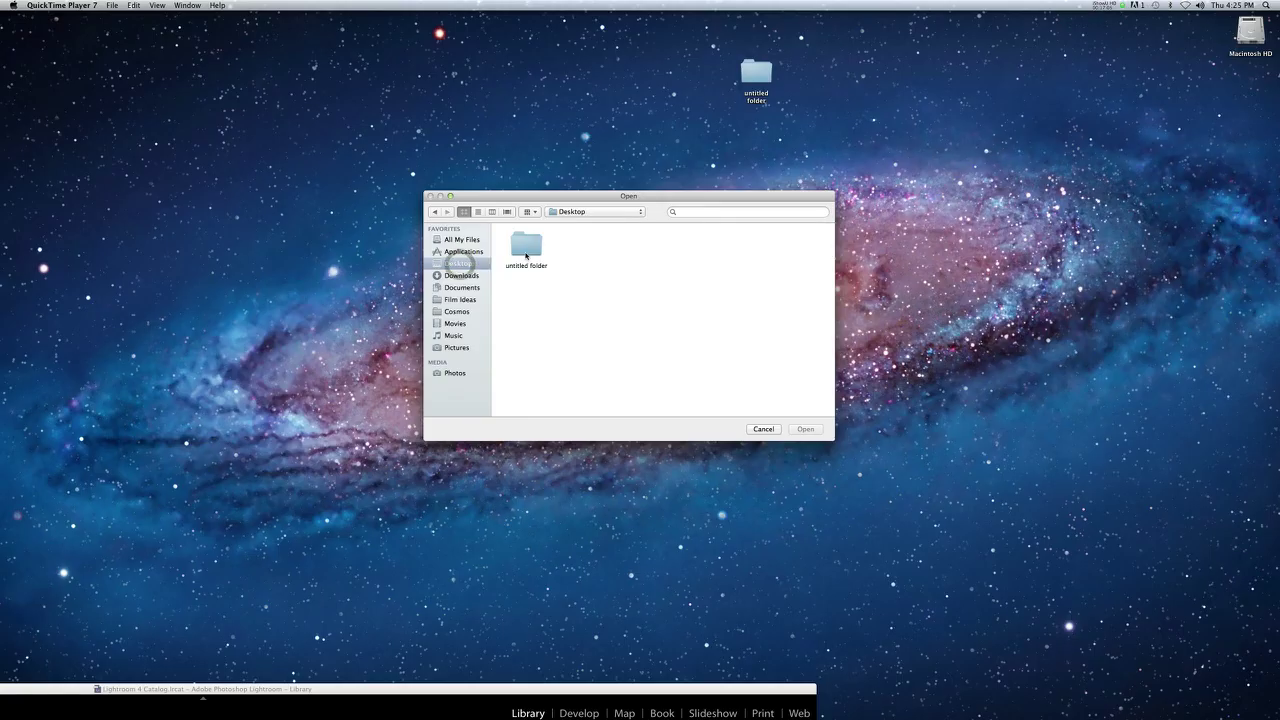
double_click(526, 250)
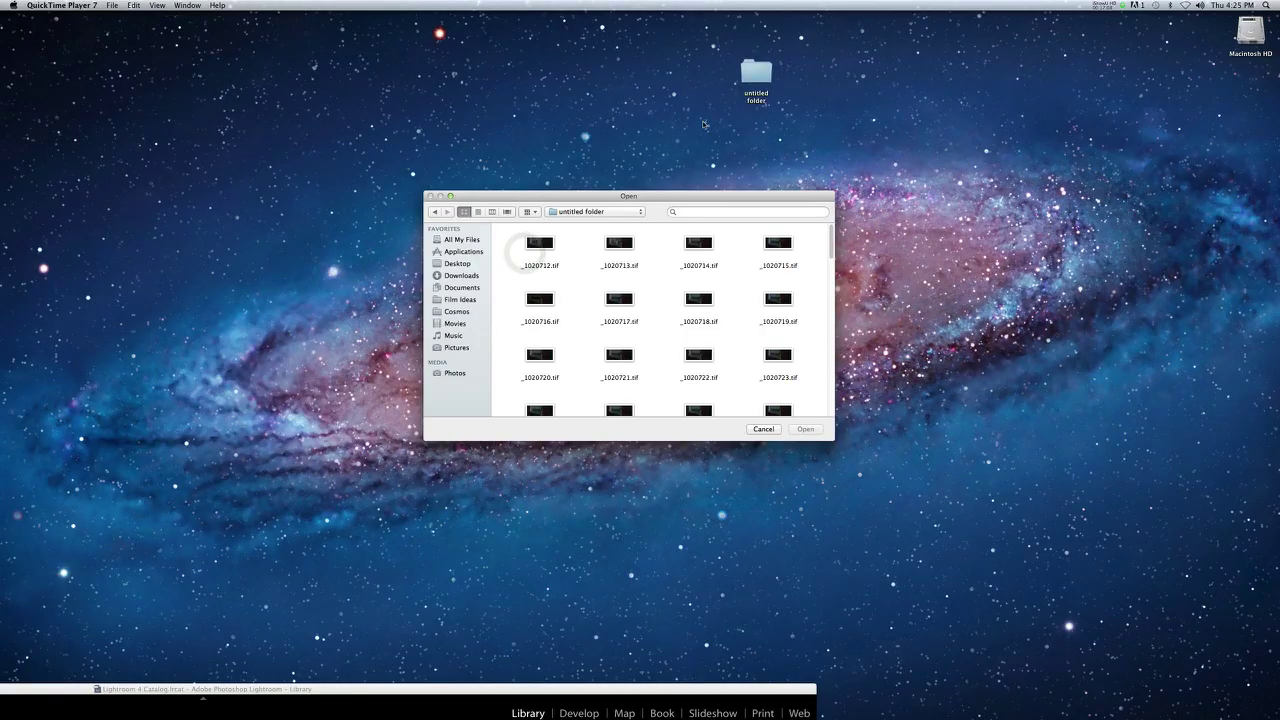
left_click(540, 245)
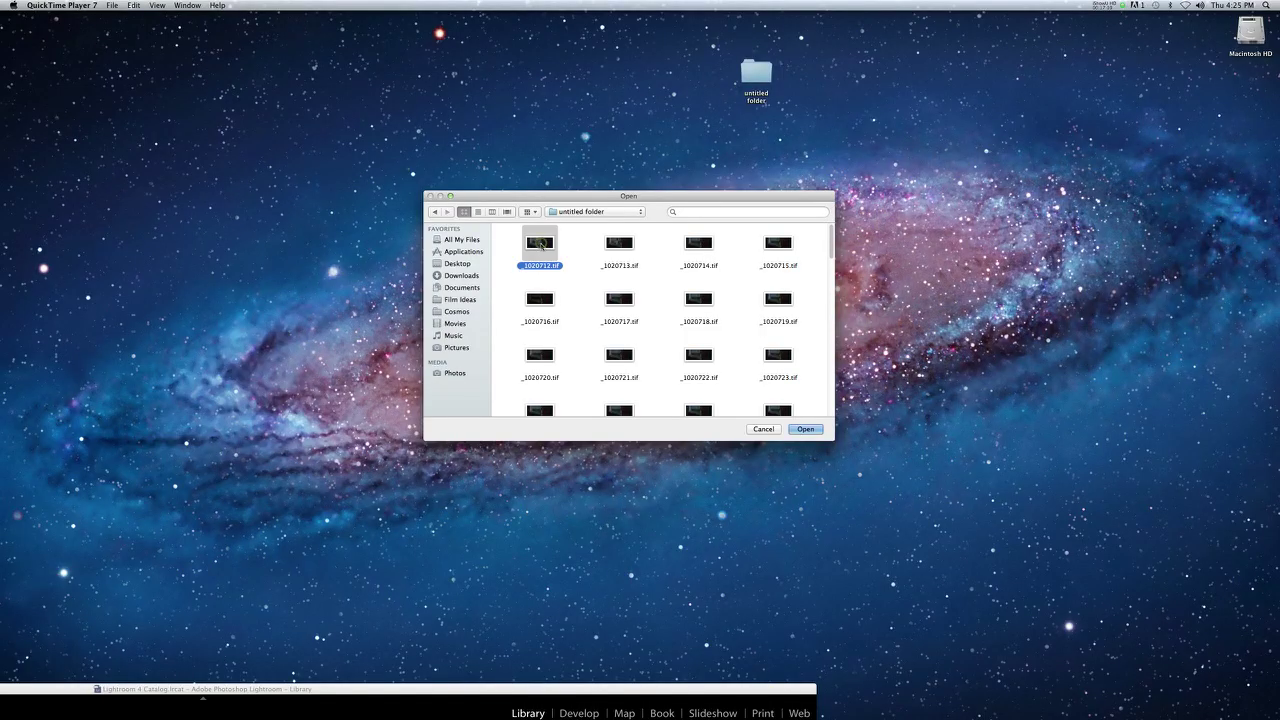
left_click(804, 429)
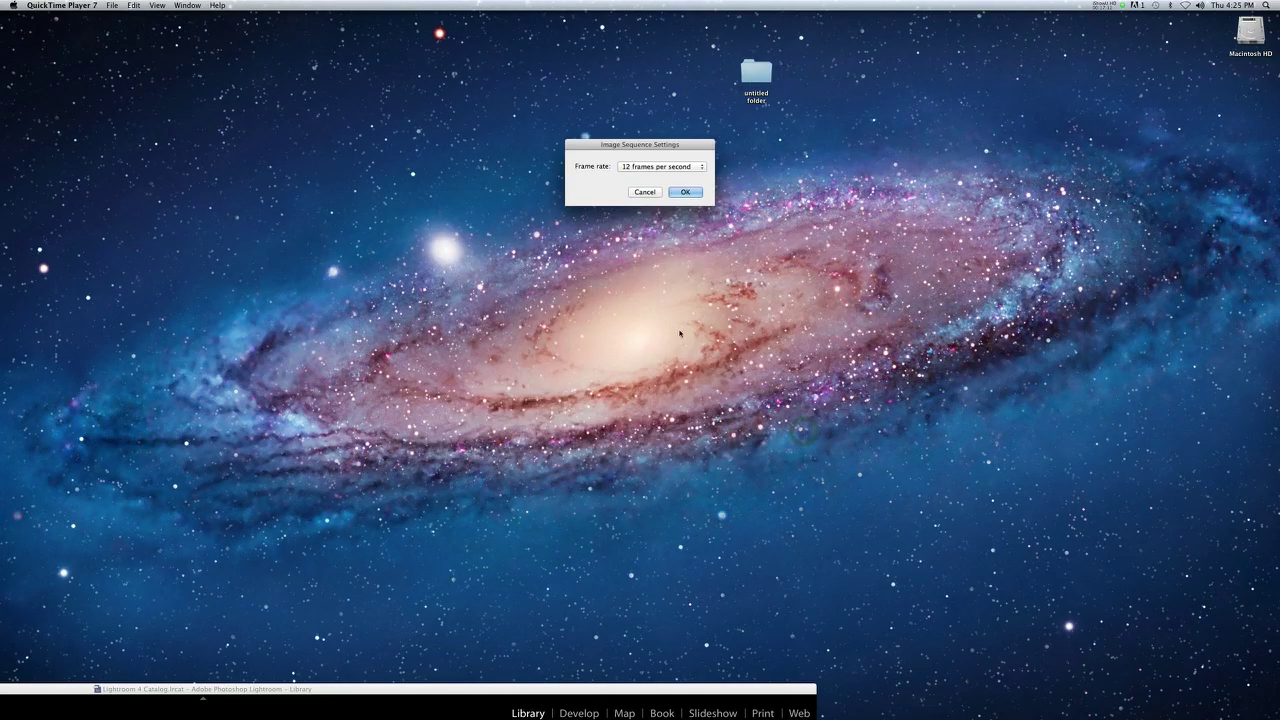
left_click(699, 167)
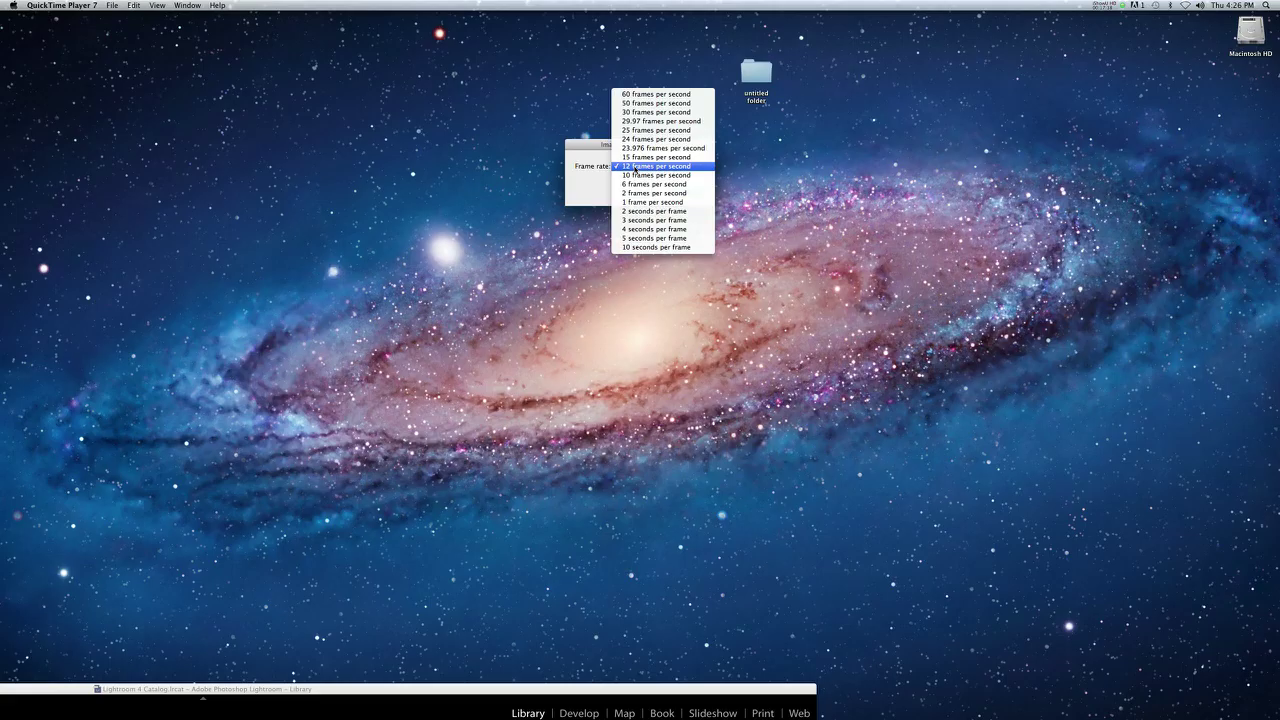
left_click(634, 167)
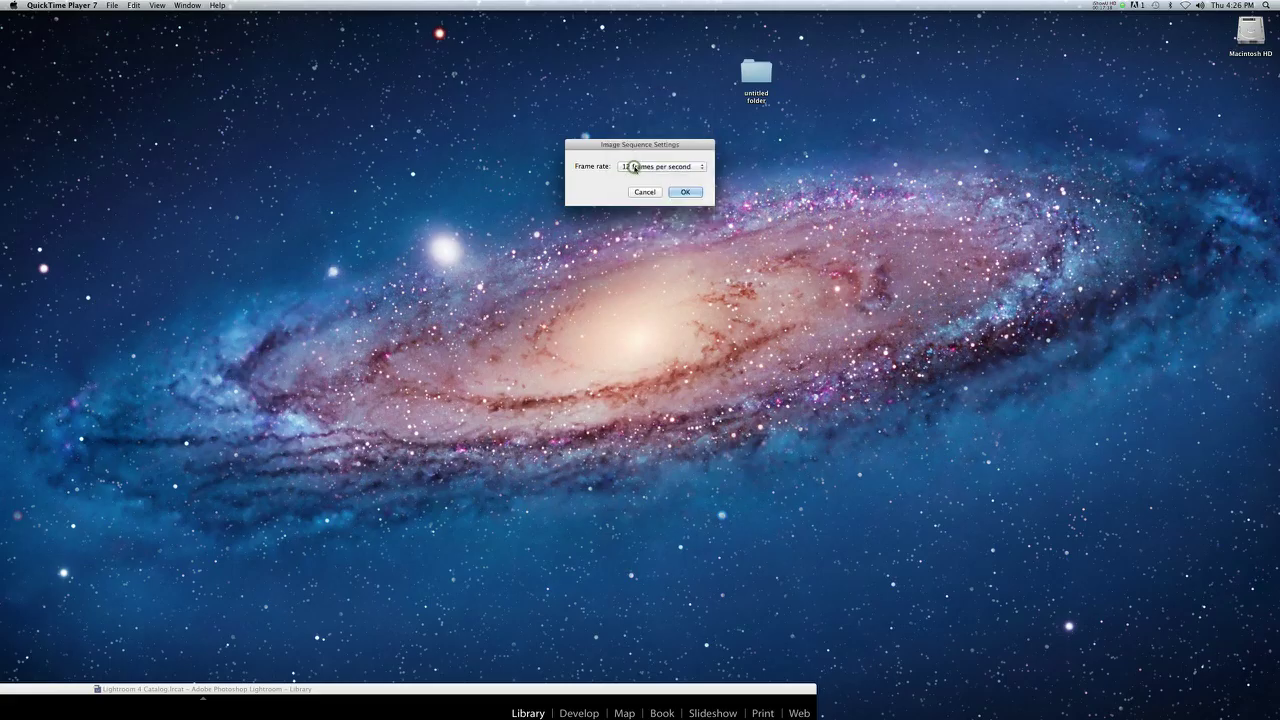
left_click(685, 192)
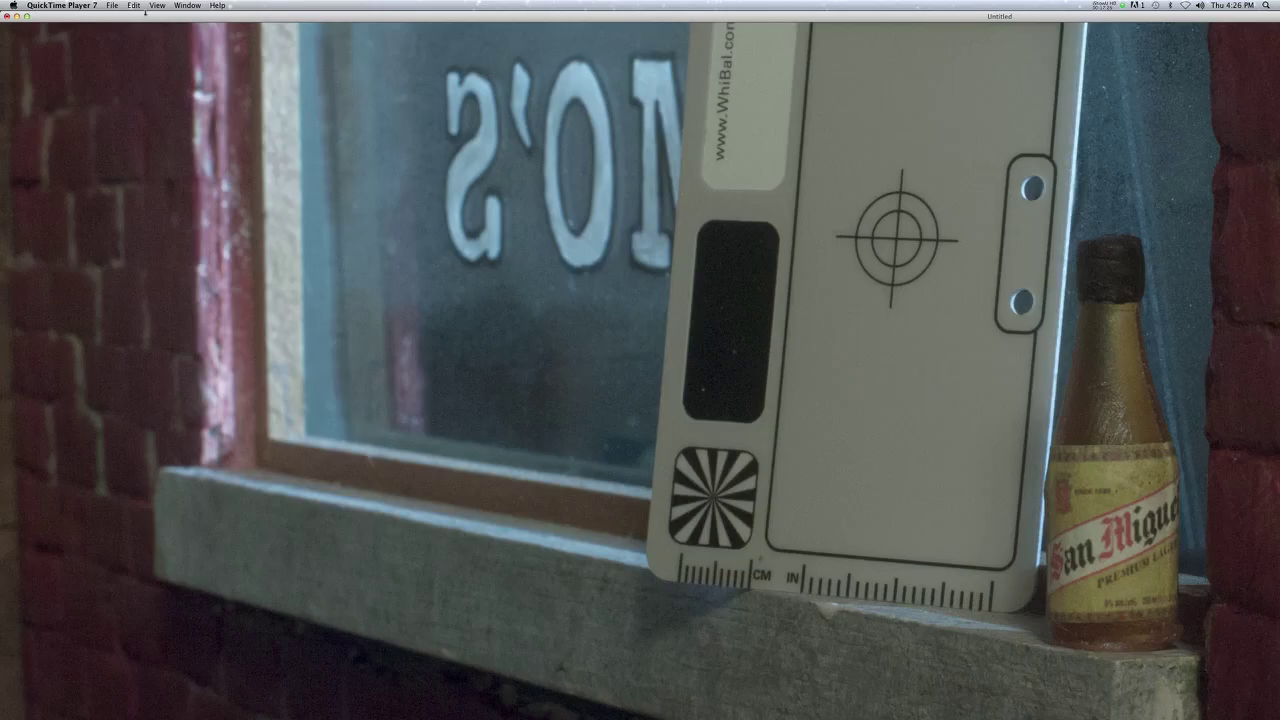
left_click(160, 6)
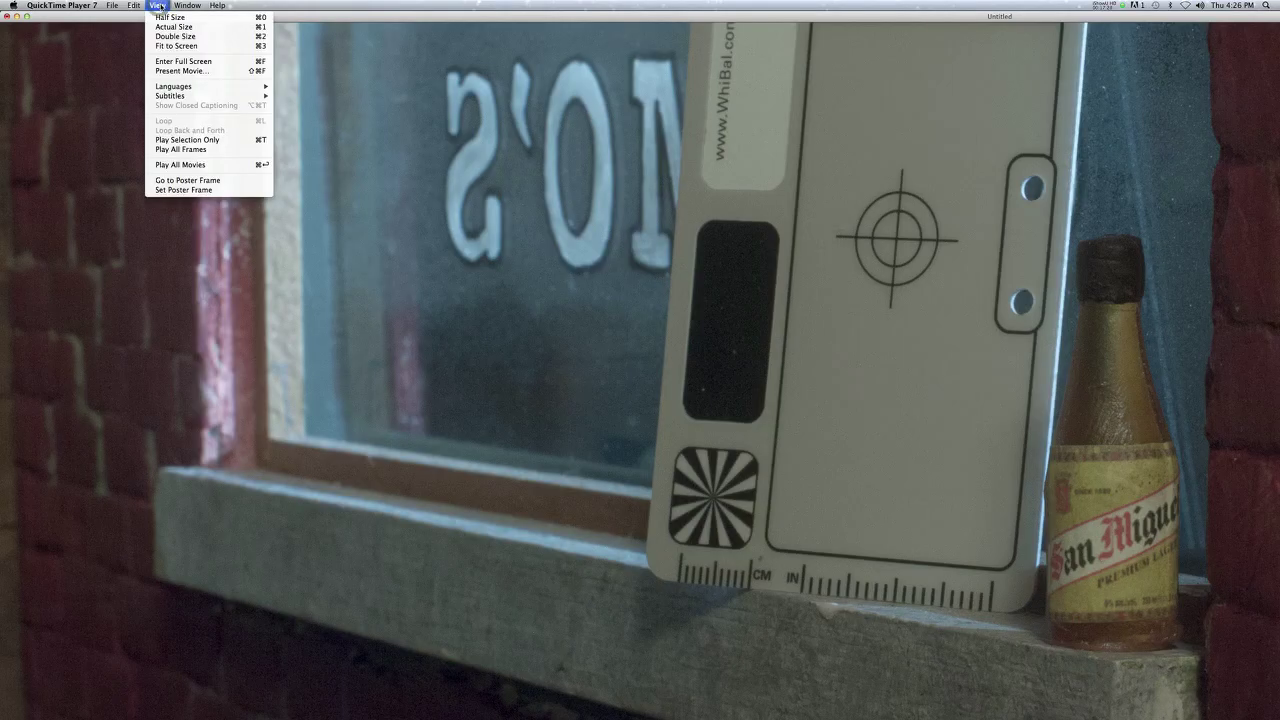
left_click(165, 17)
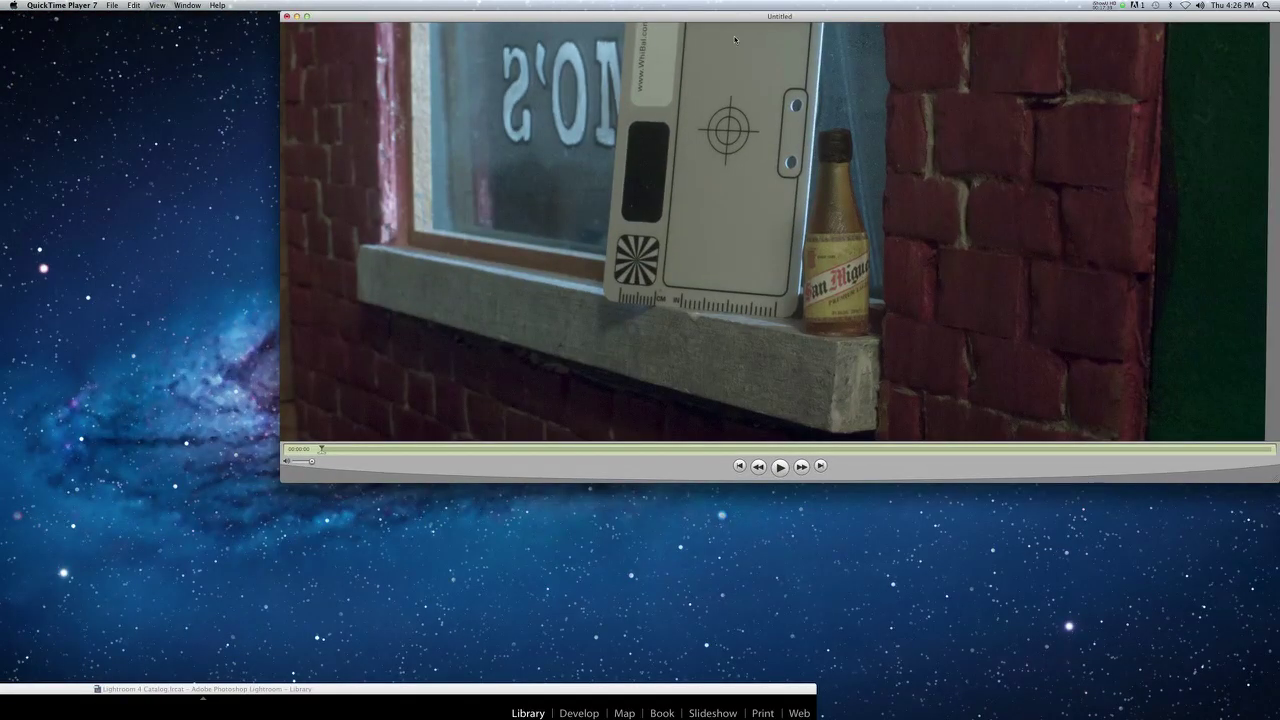
left_click_drag(912, 28, 727, 119)
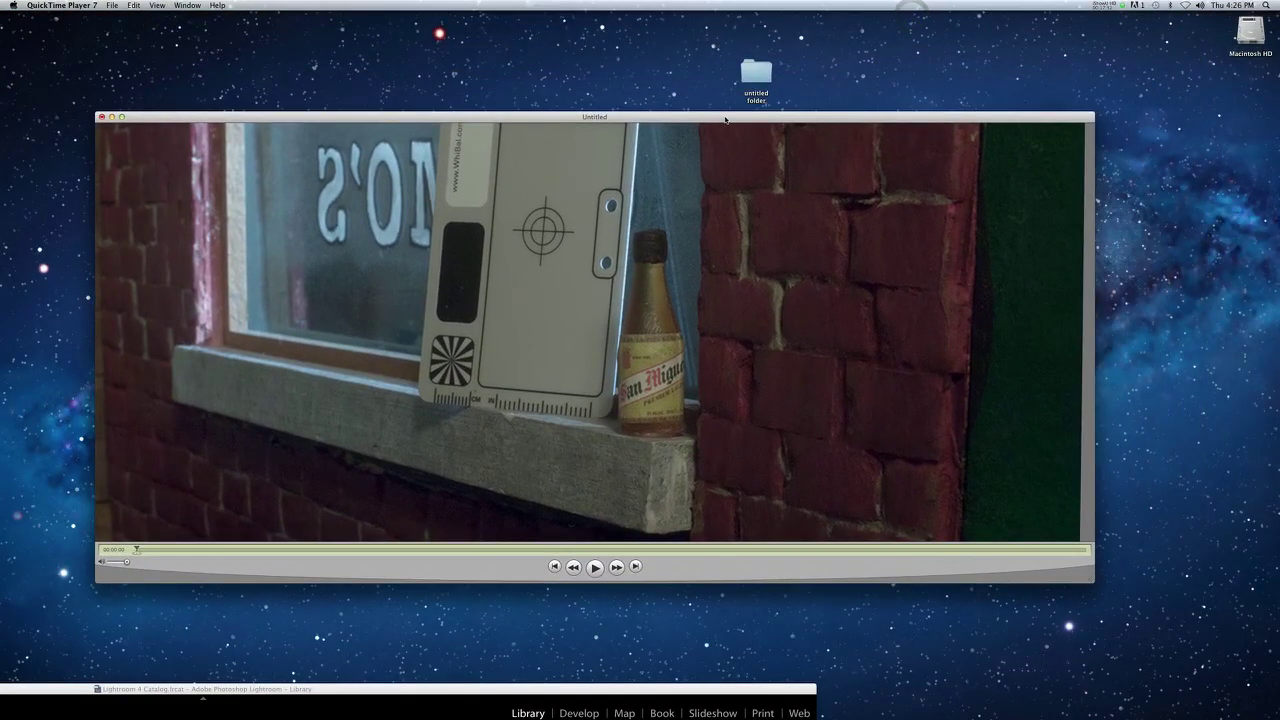
- Play and scrub the movie, then step forward until the colour card leaves the frame
left_click(594, 566)
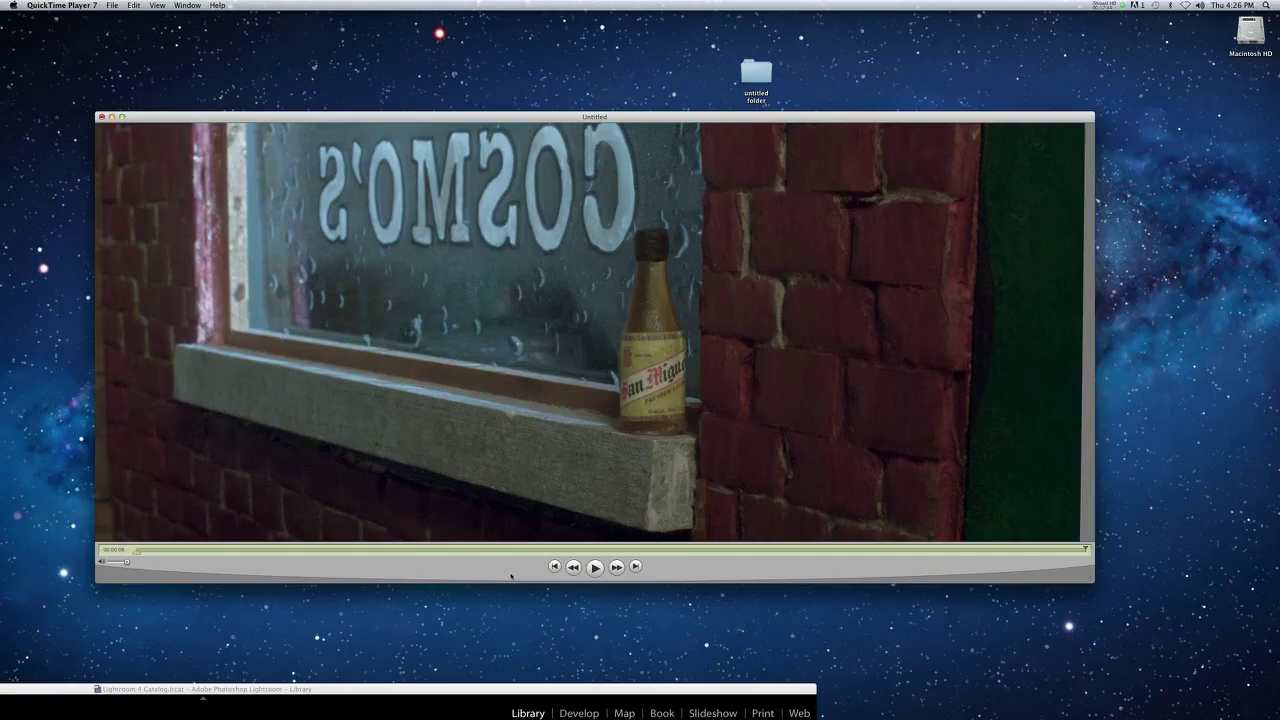
left_click(555, 566)
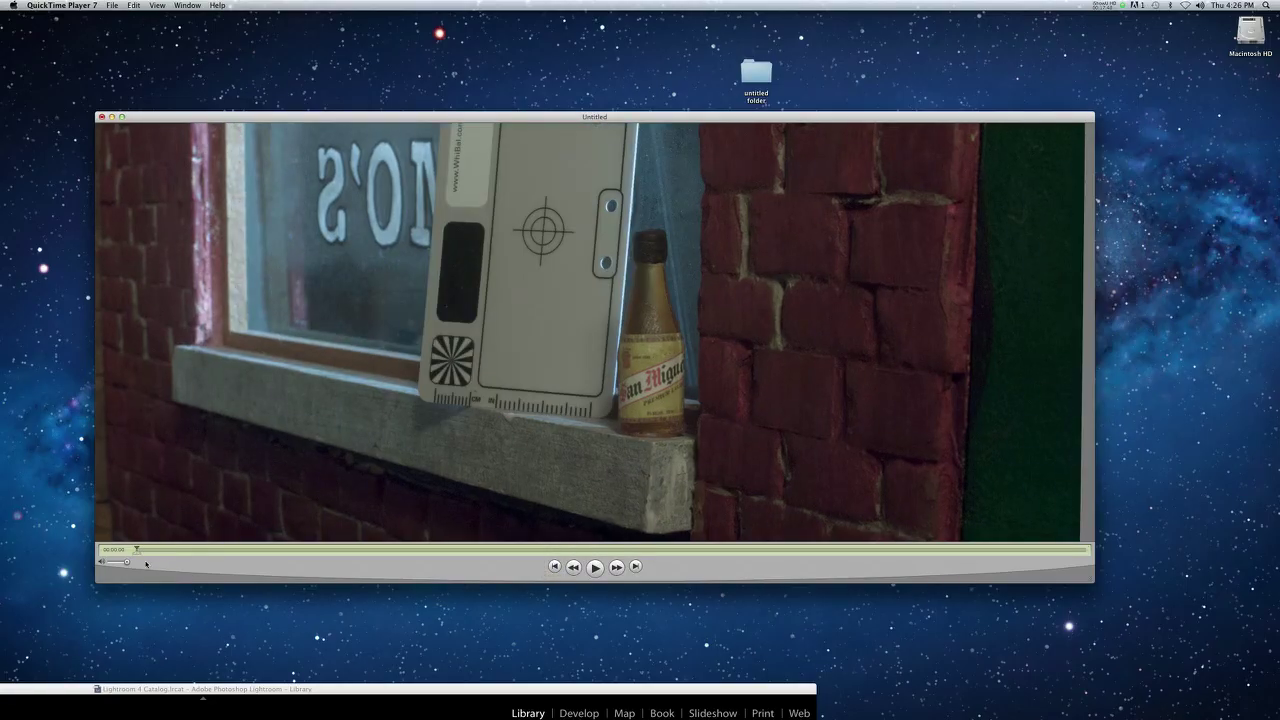
left_click_drag(138, 553, 1123, 566)
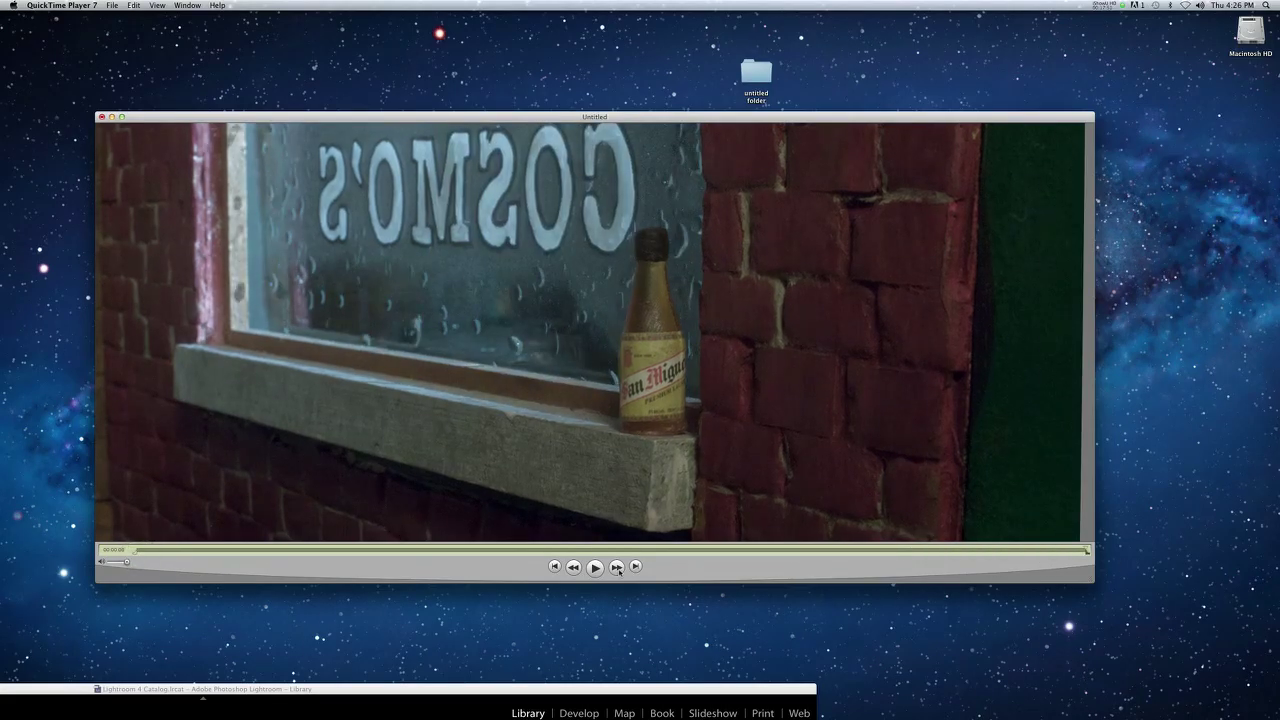
left_click(137, 553)
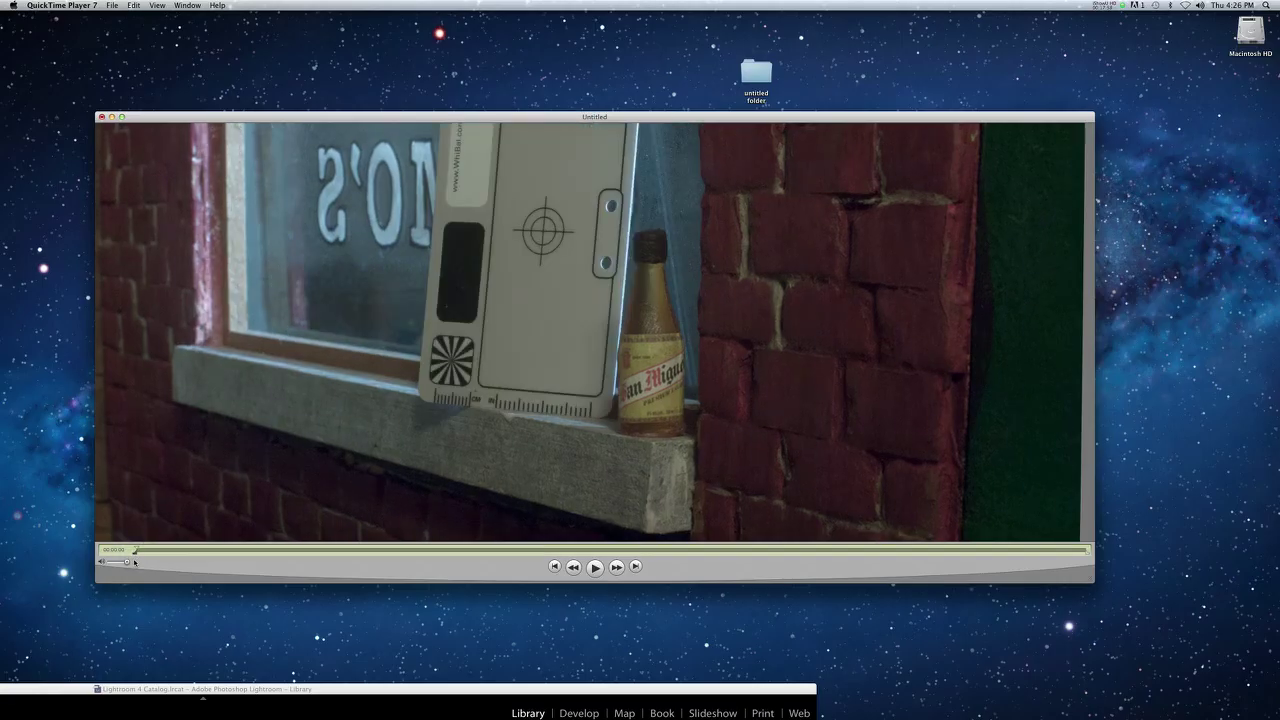
key("space")
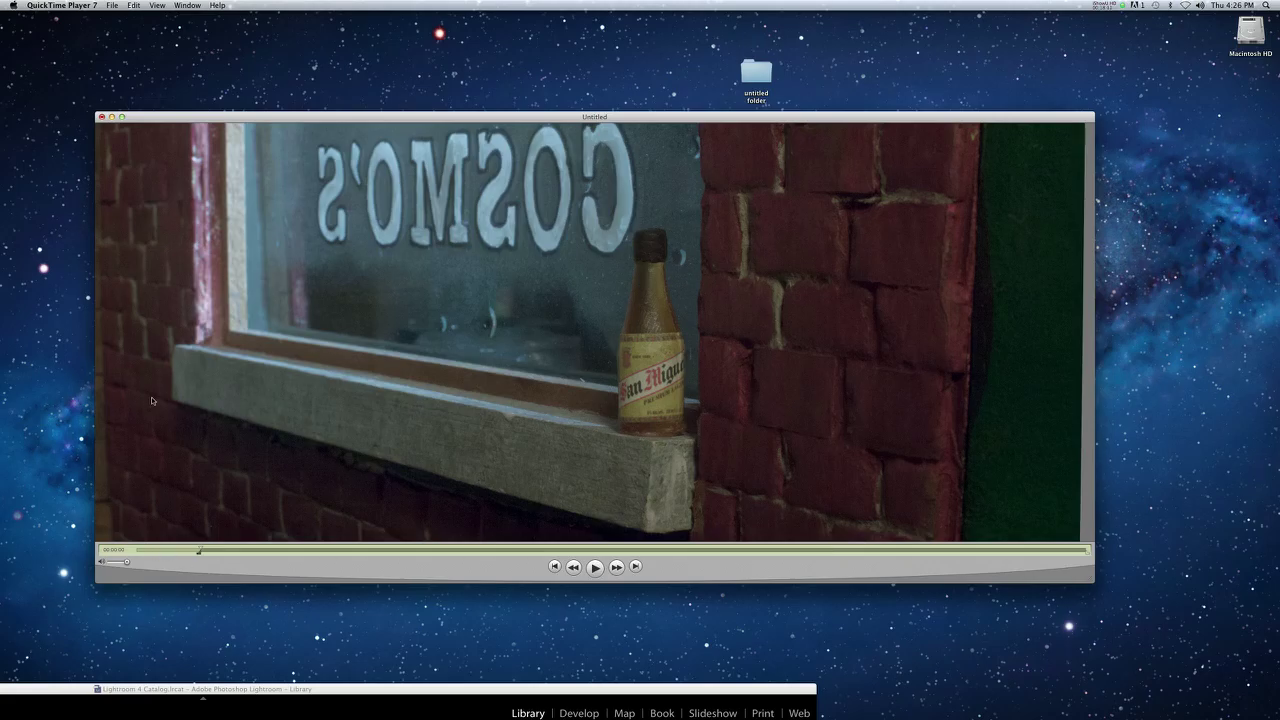
- Trim the movie to the card-free selection and return to its first frame
left_click(127, 6)
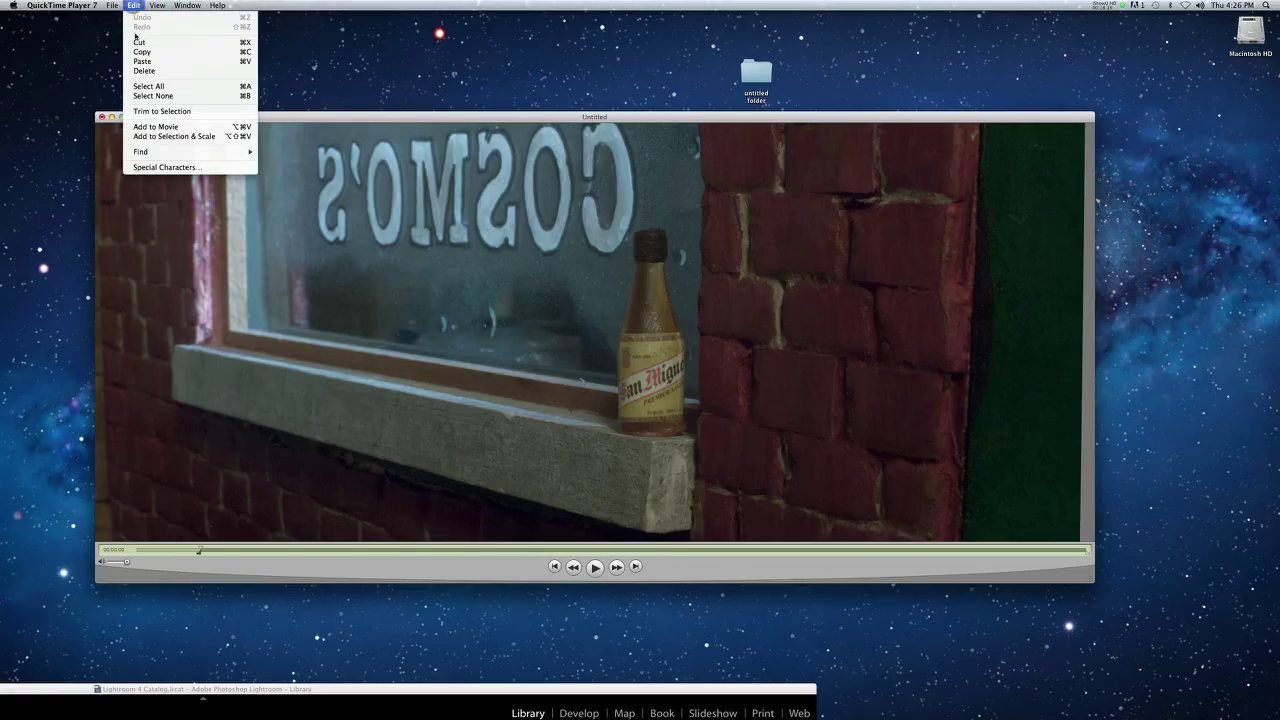
left_click(152, 112)
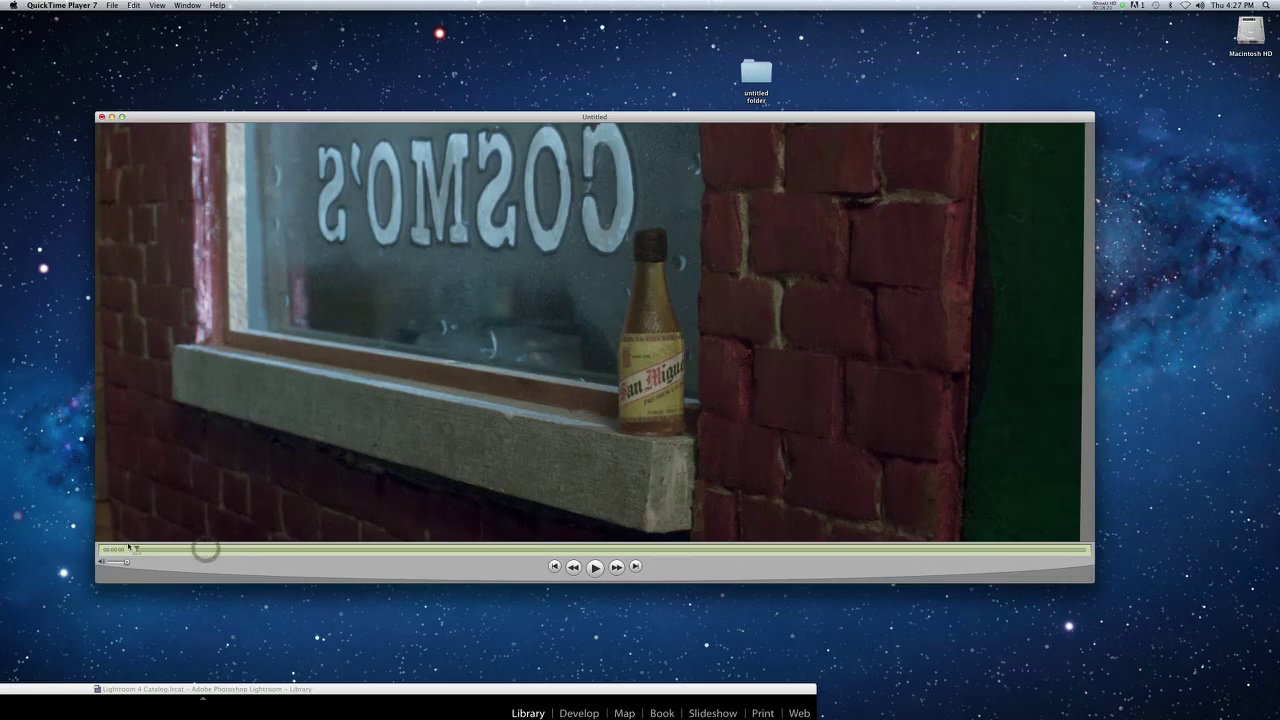
left_click(552, 566)
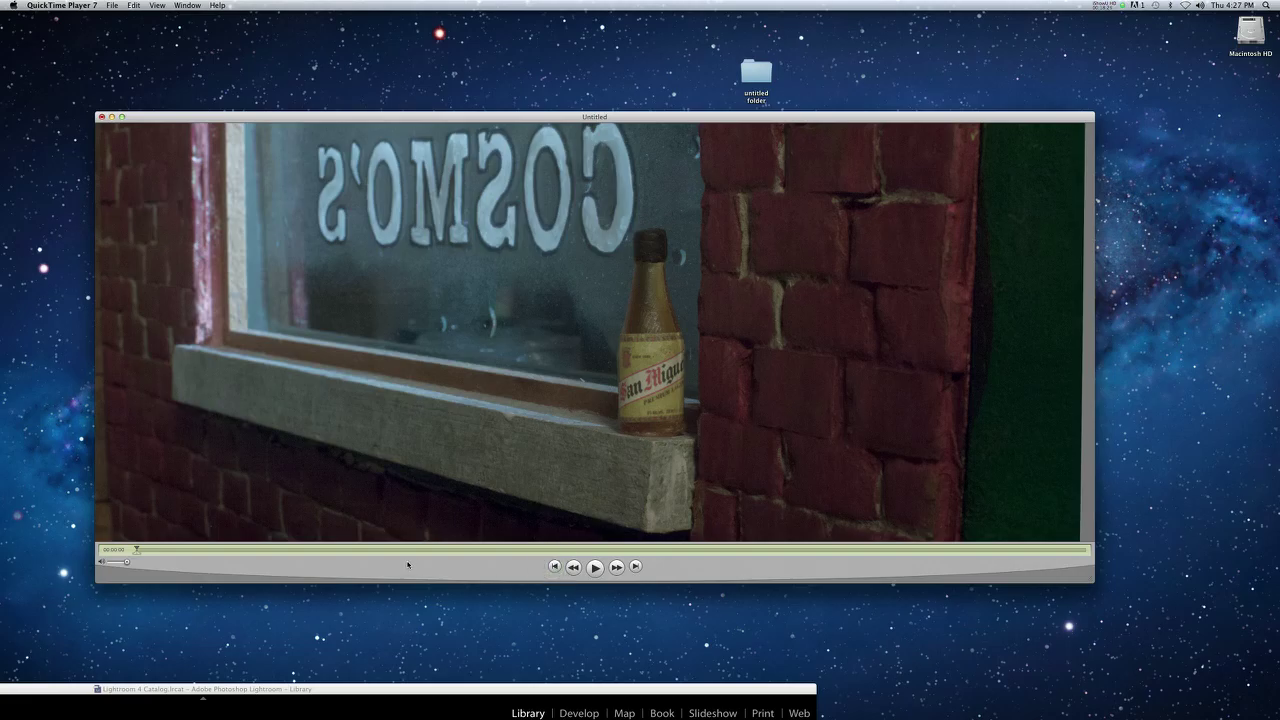
left_click(113, 5)
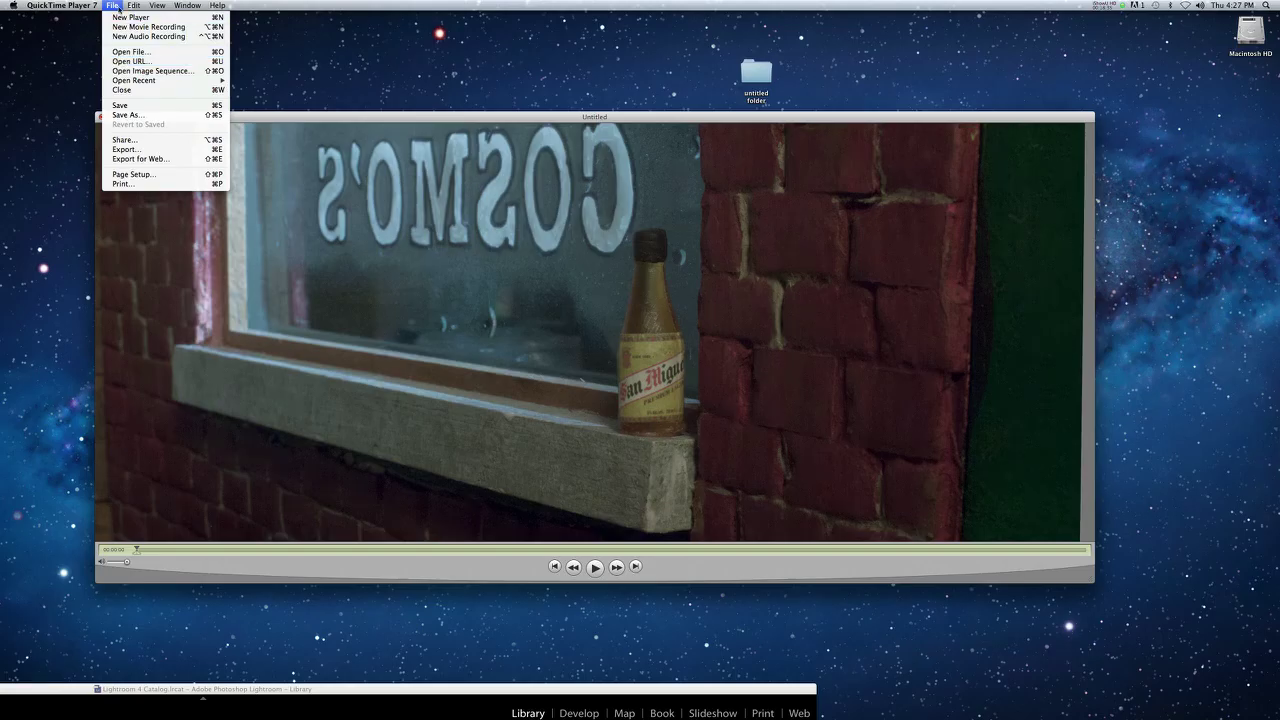
- Set export compression to Animation, all key frames, Millions of Colors+ depth, Best quality
left_click(125, 149)
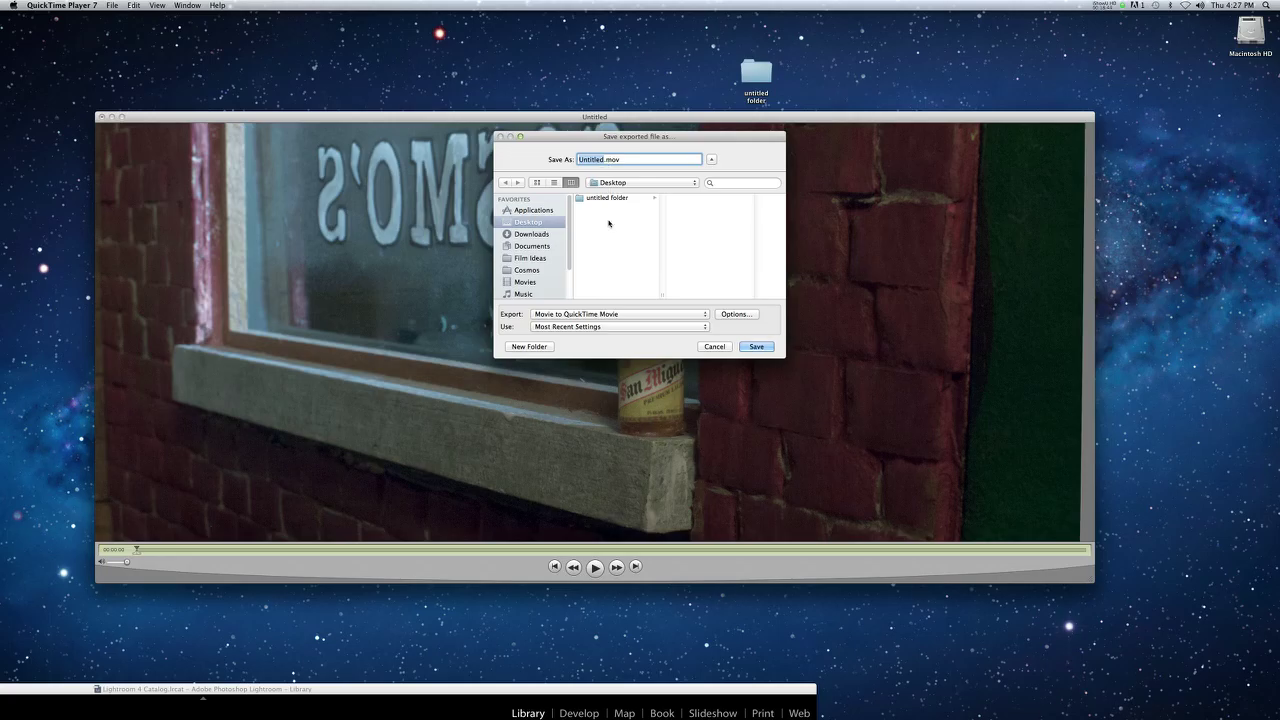
left_click(737, 315)
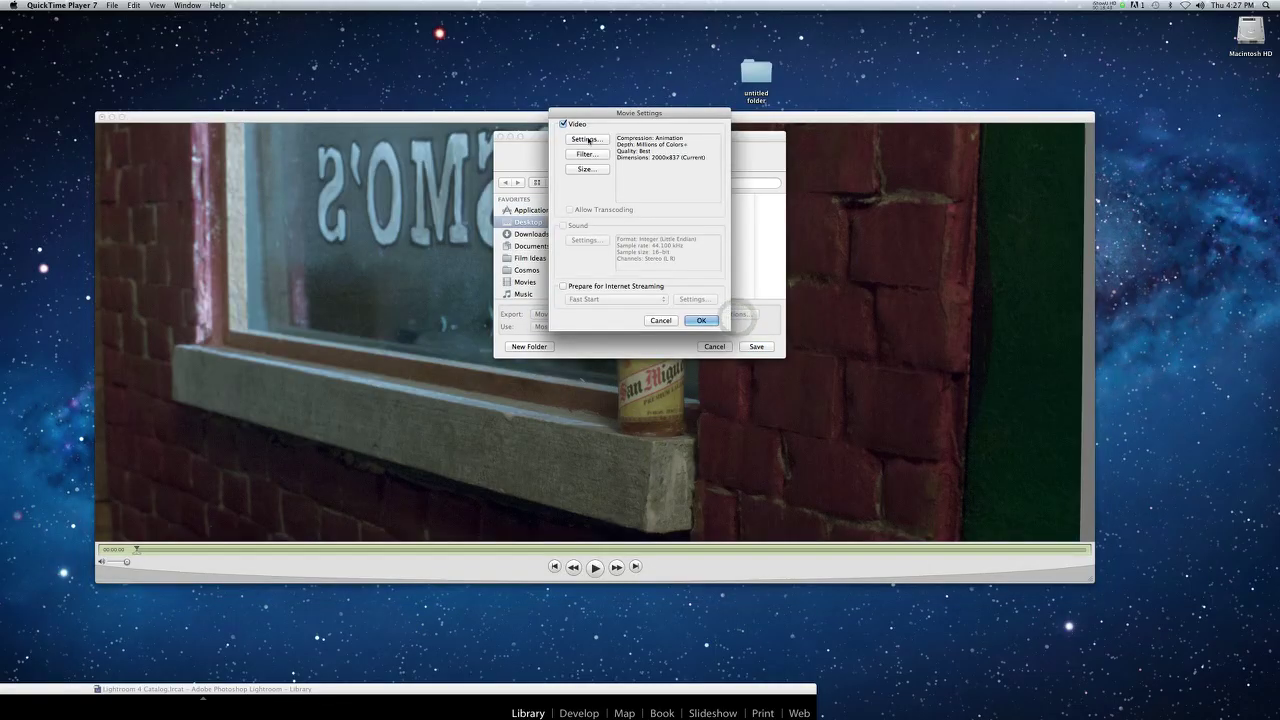
left_click(588, 140)
left_click(694, 119)
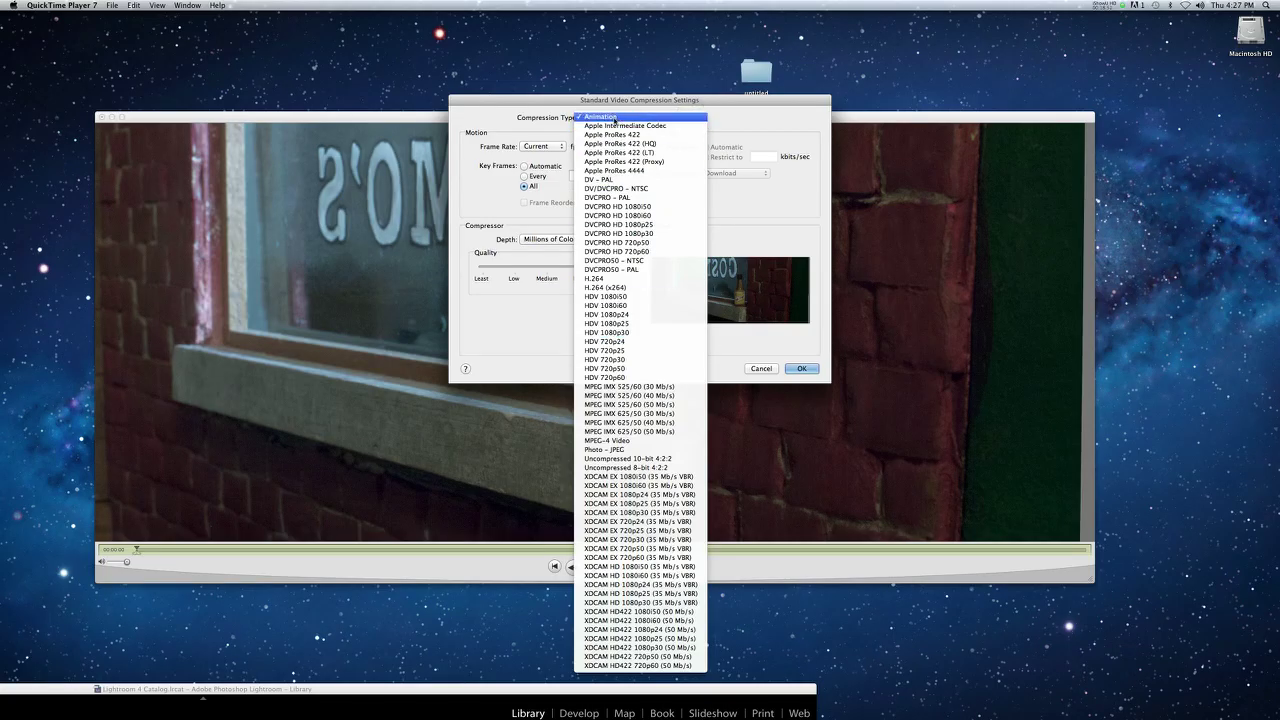
left_click(614, 119)
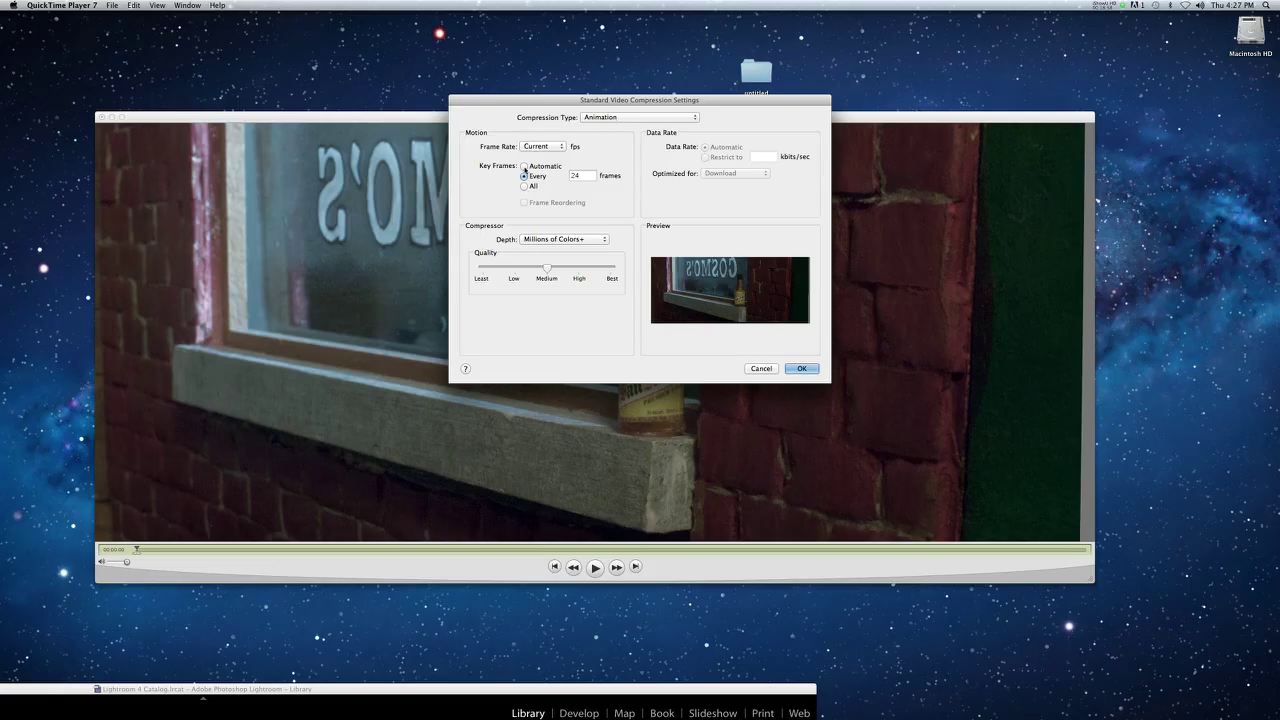
left_click(524, 186)
left_click(603, 239)
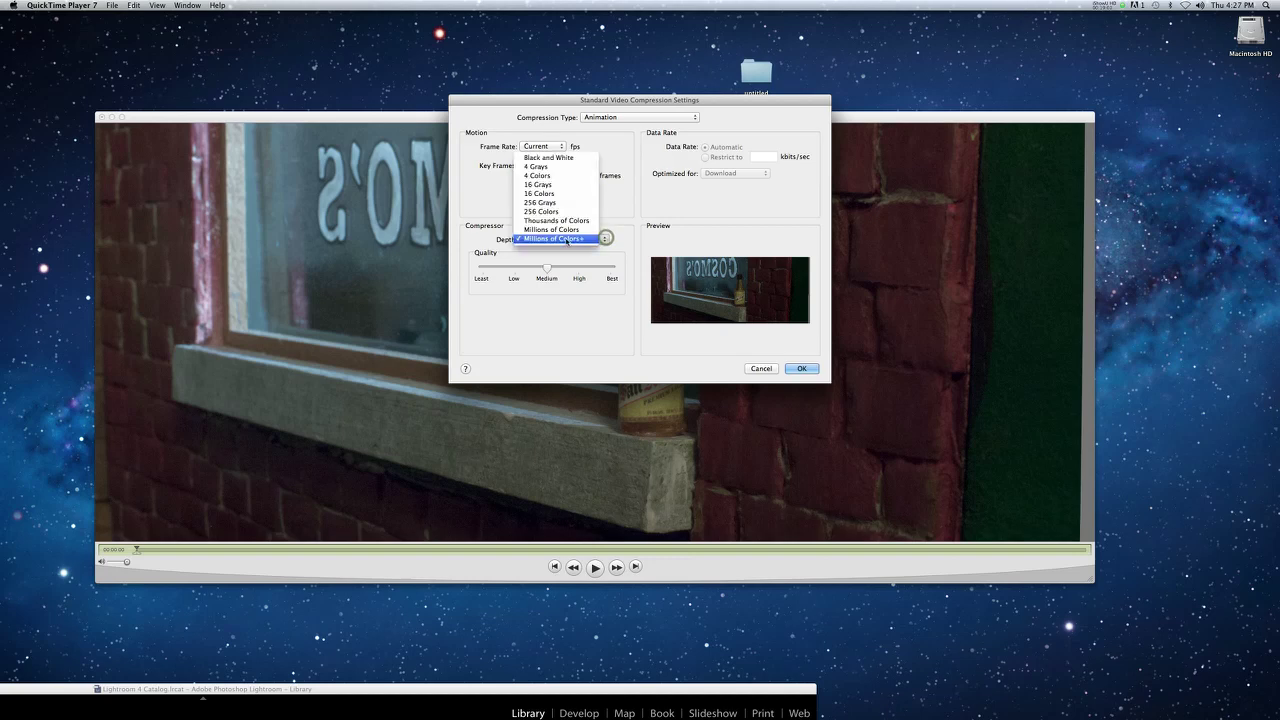
left_click(568, 240)
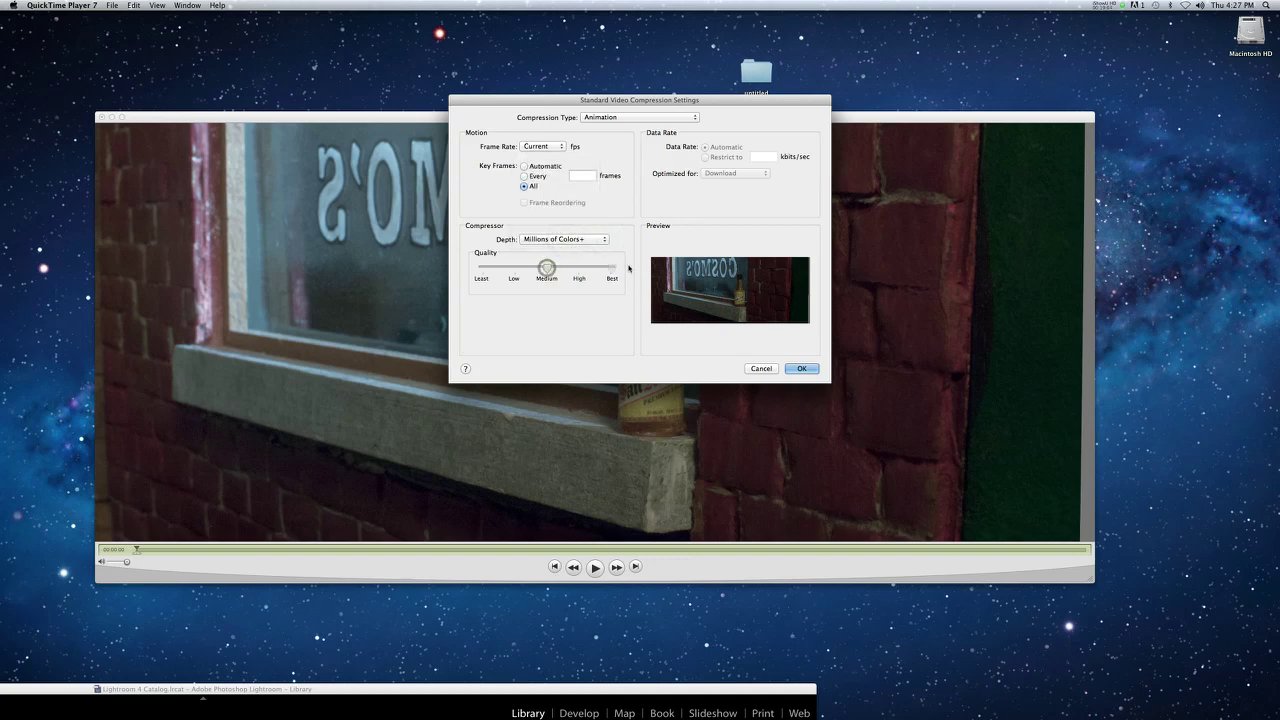
left_click_drag(628, 268, 622, 268)
left_click(801, 368)
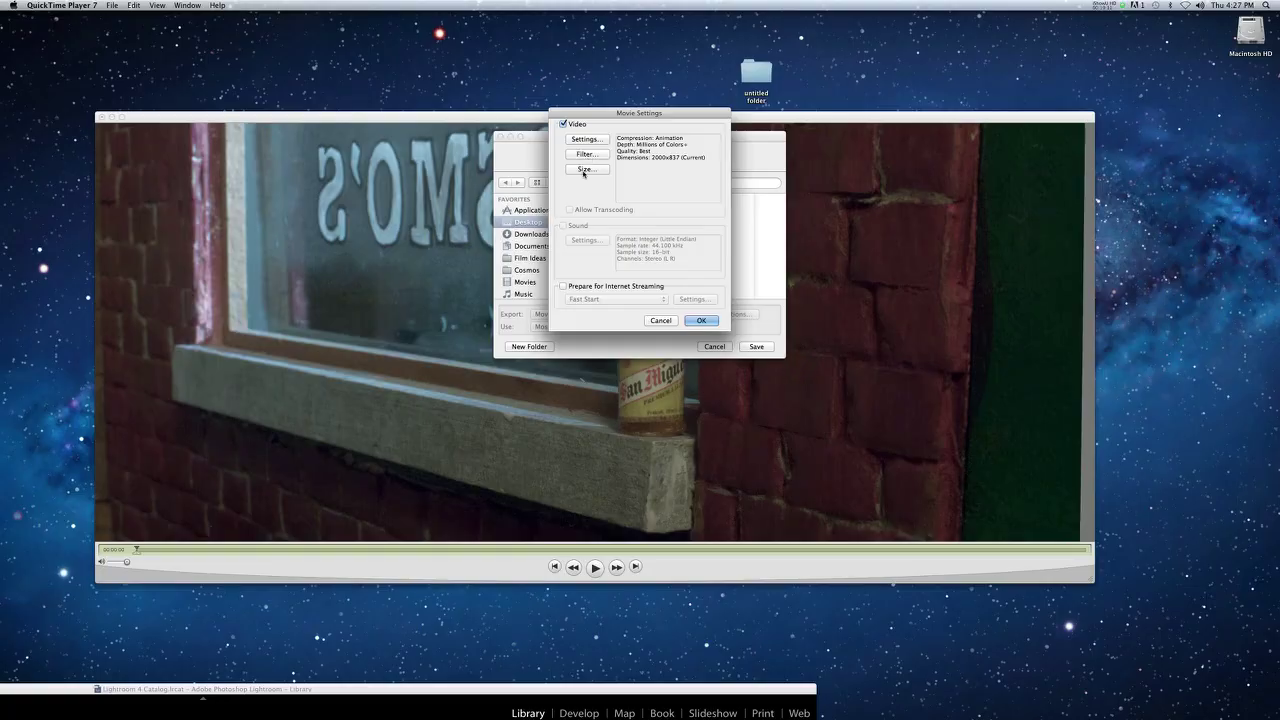
- Keep the 2000 x 837 size and save the movie as Untitled.mov
left_click(586, 169)
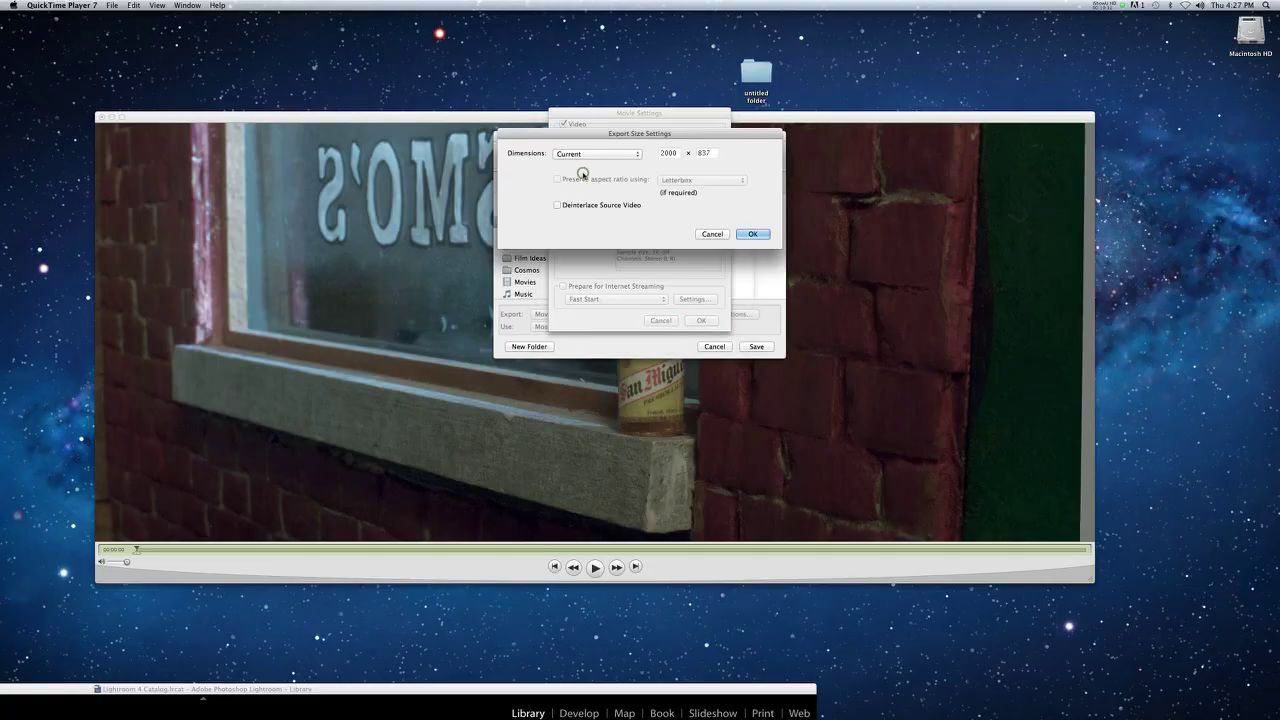
left_click(752, 234)
left_click(701, 320)
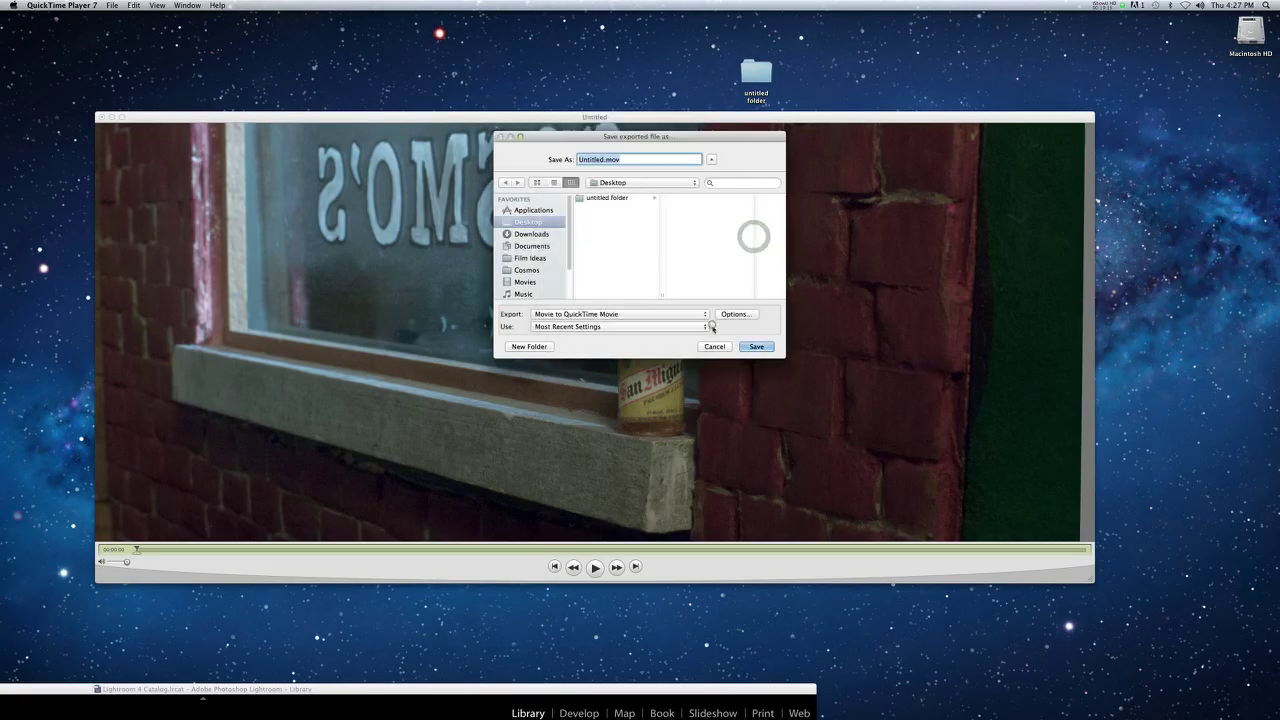
left_click(756, 346)
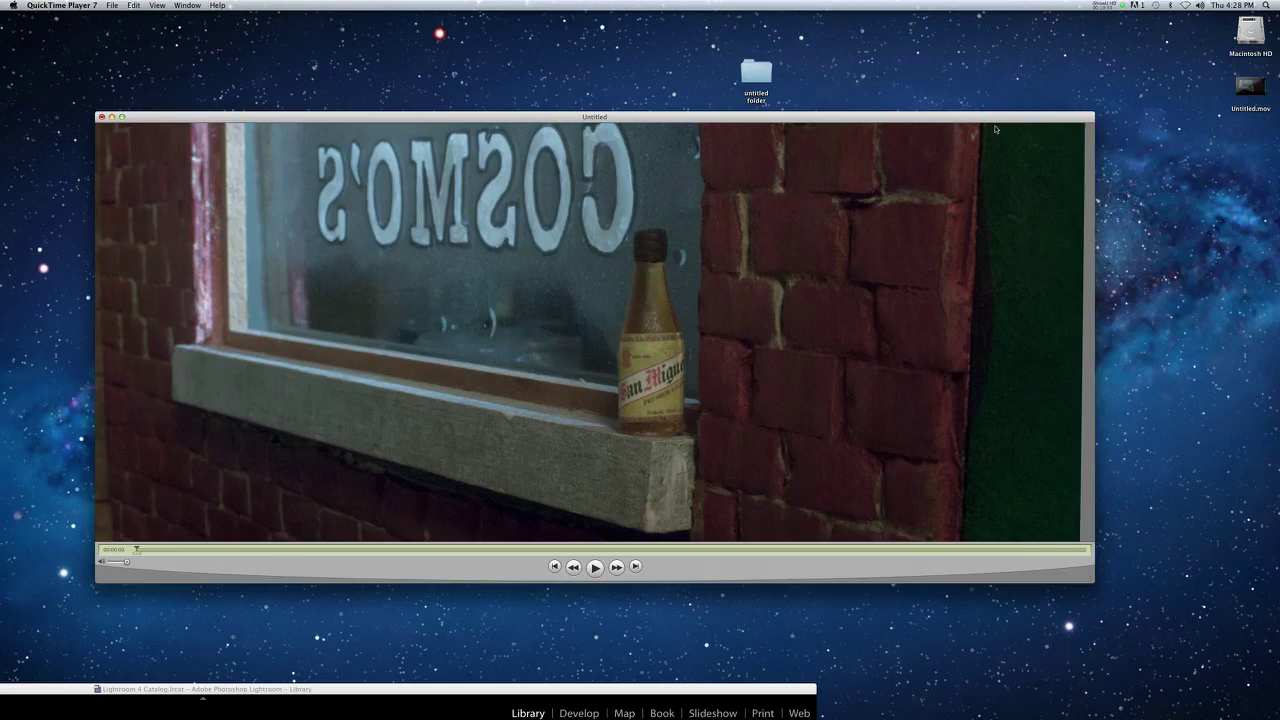
- Minimize the assembly movie window and open the exported Window0003HD.mov from the desktop
key("super+m")
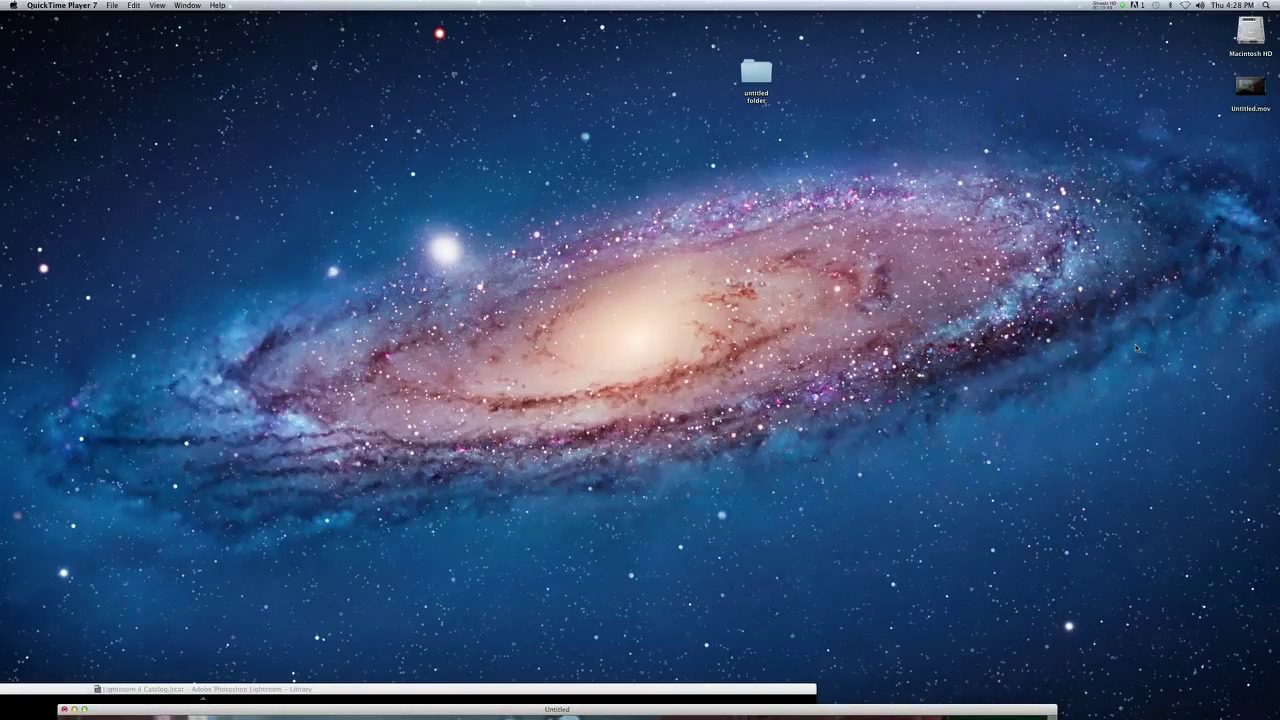
left_click(1250, 88)
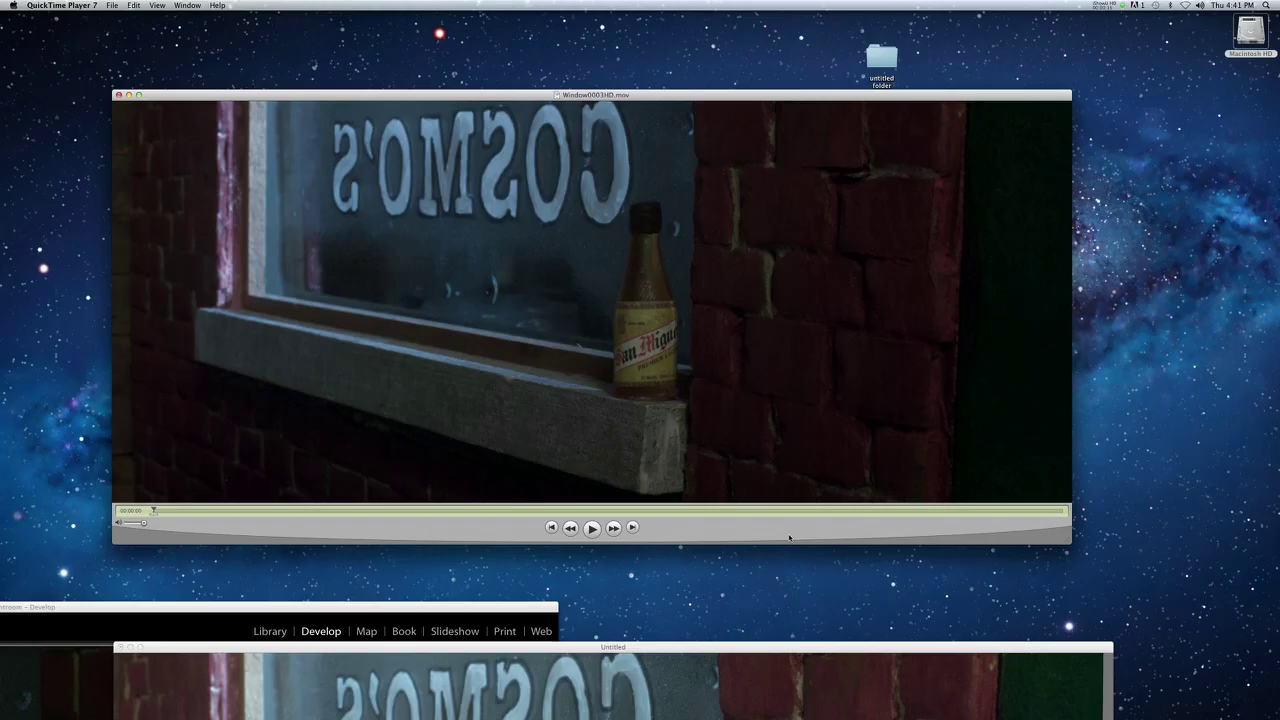
- Play Window0003HD.mov full screen, close it, and bring Lightroom's Develop window back full size
key("super+f")
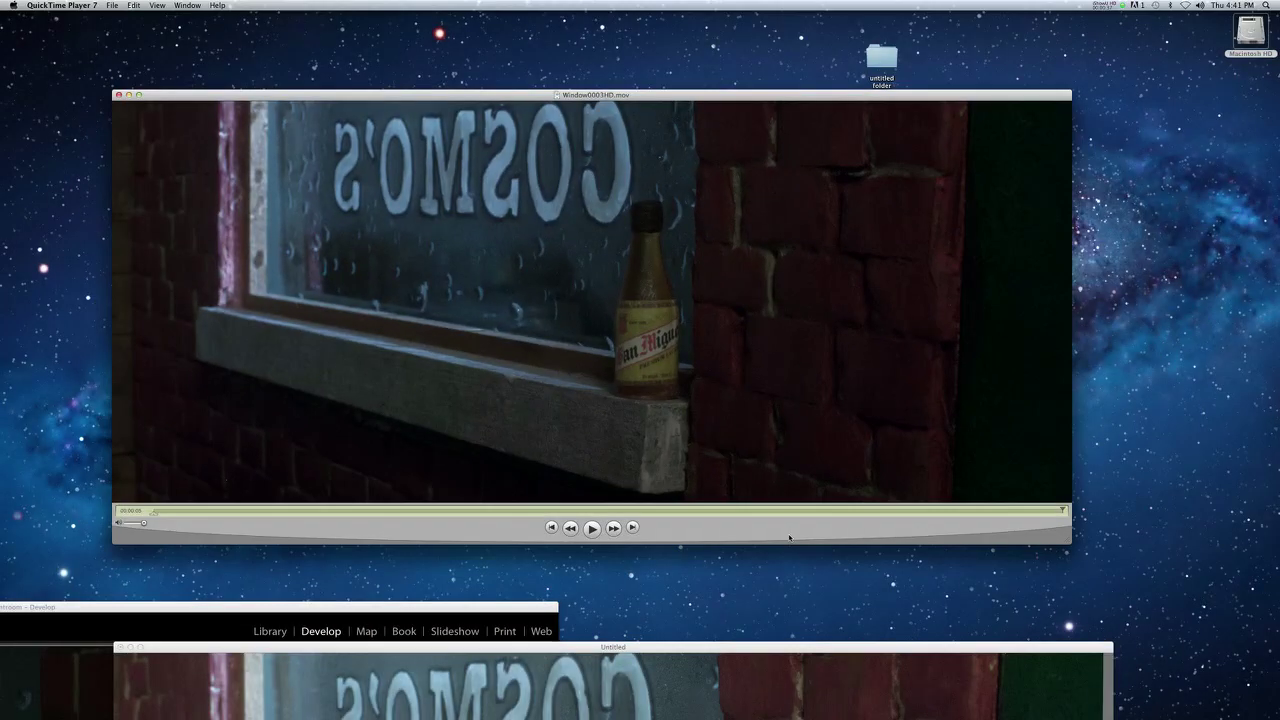
left_click(118, 94)
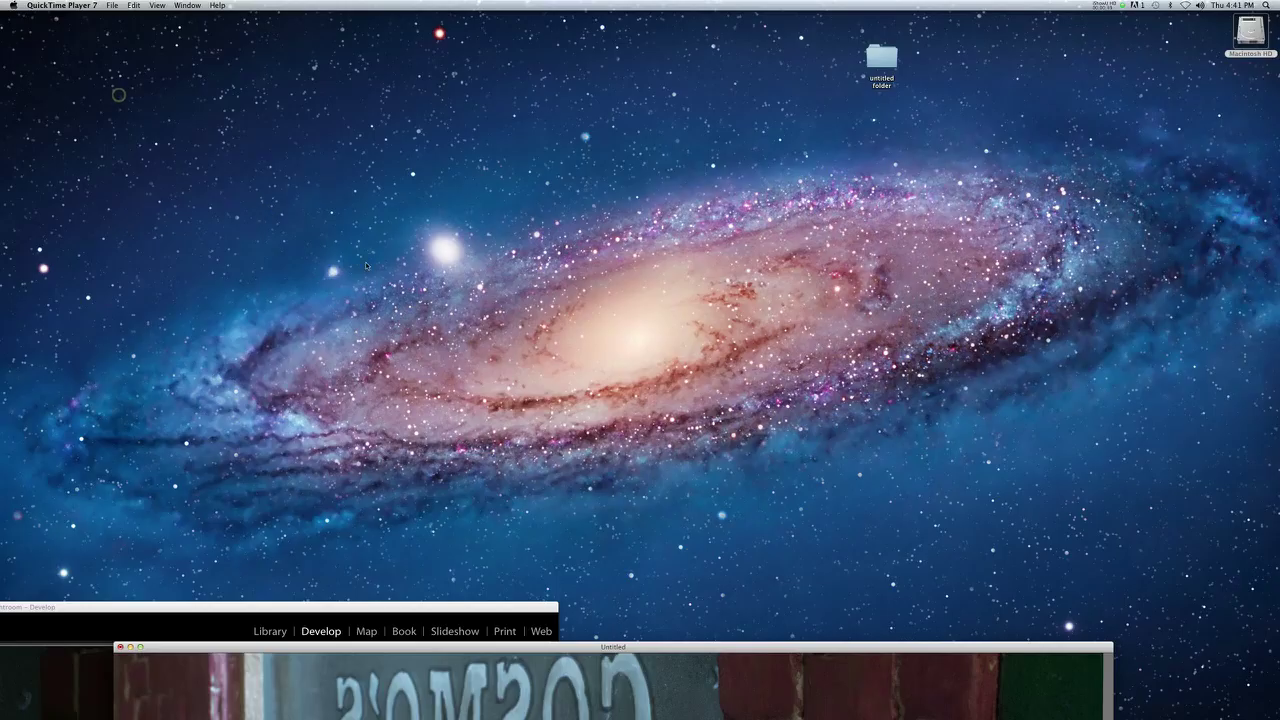
double_click(325, 607)
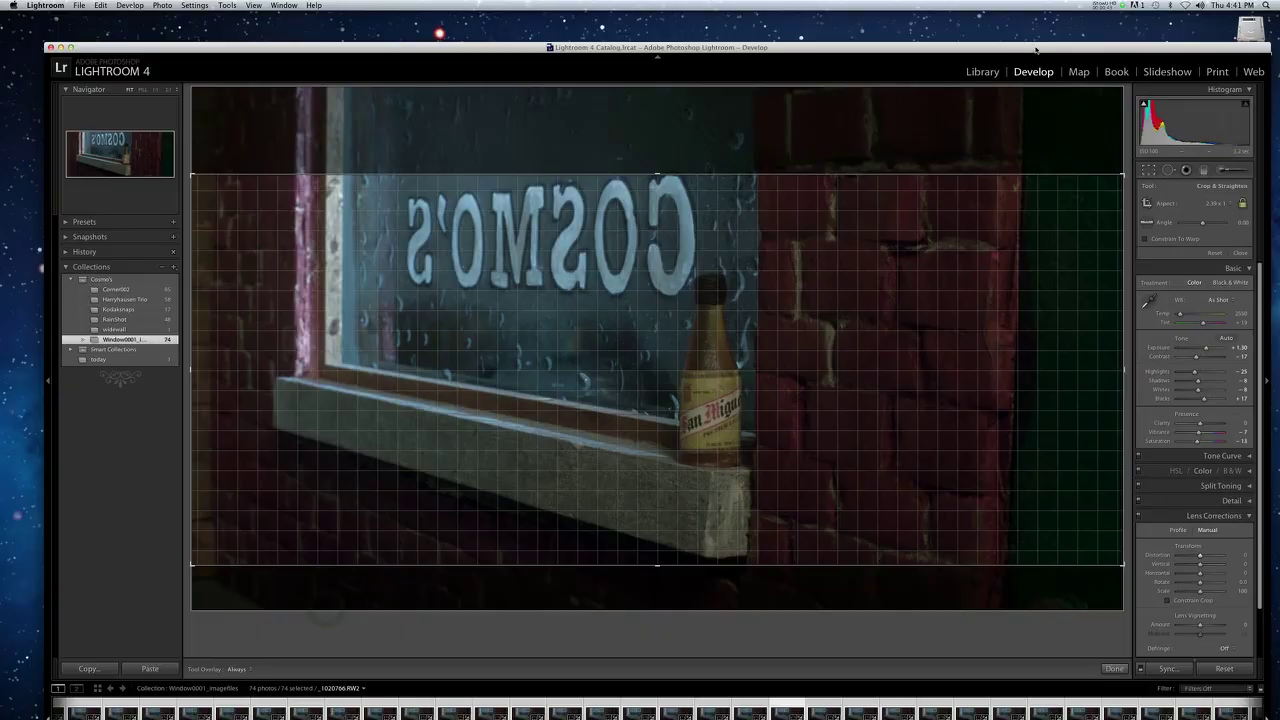